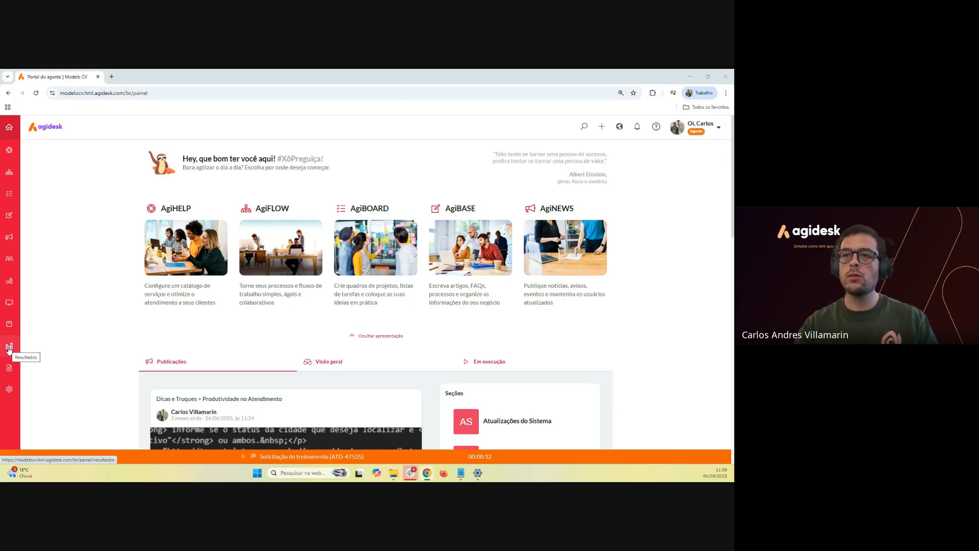
Open the Resultados section showing the Resultados gerais dashboard
{"action": "left_click", "coordinate": [9, 349]}
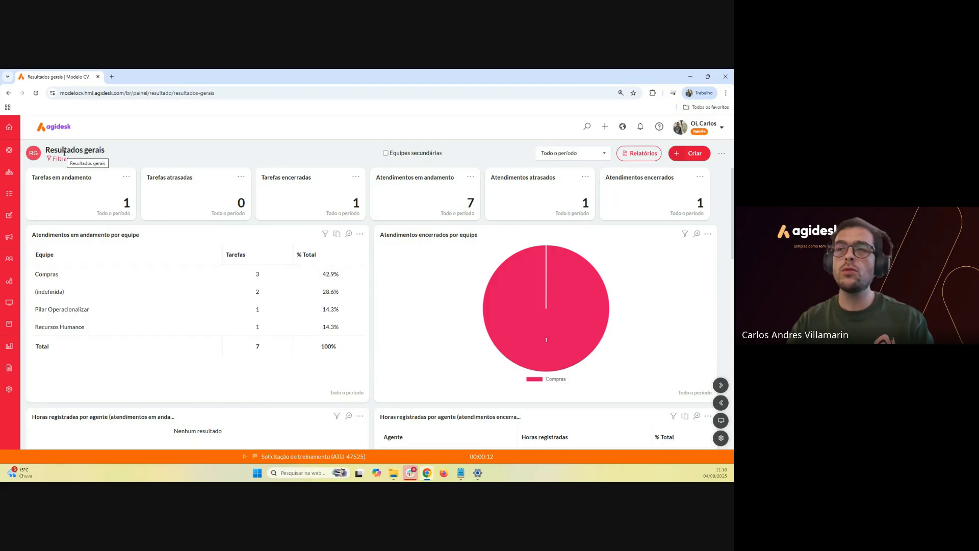
{"action": "triple_click", "coordinate": [109, 153]}
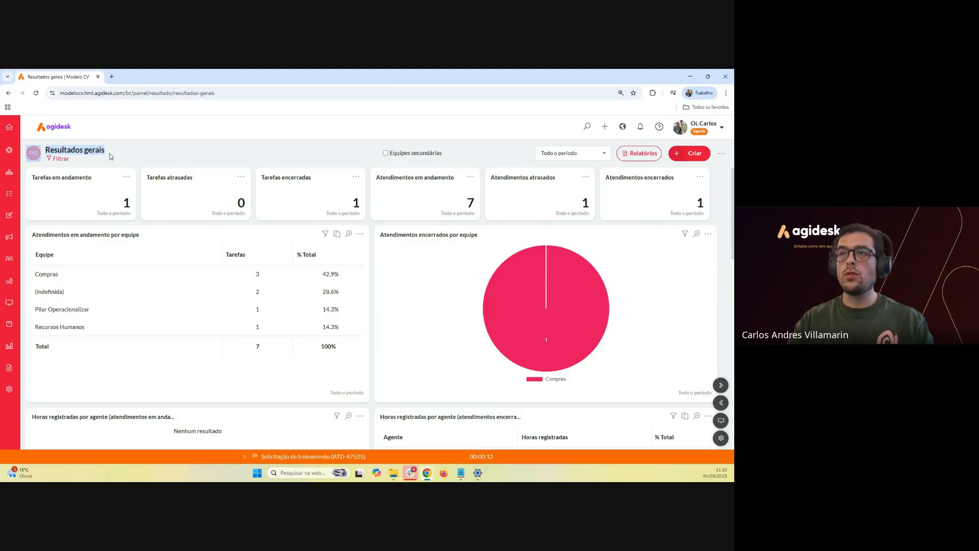
{"action": "left_click", "coordinate": [128, 158]}
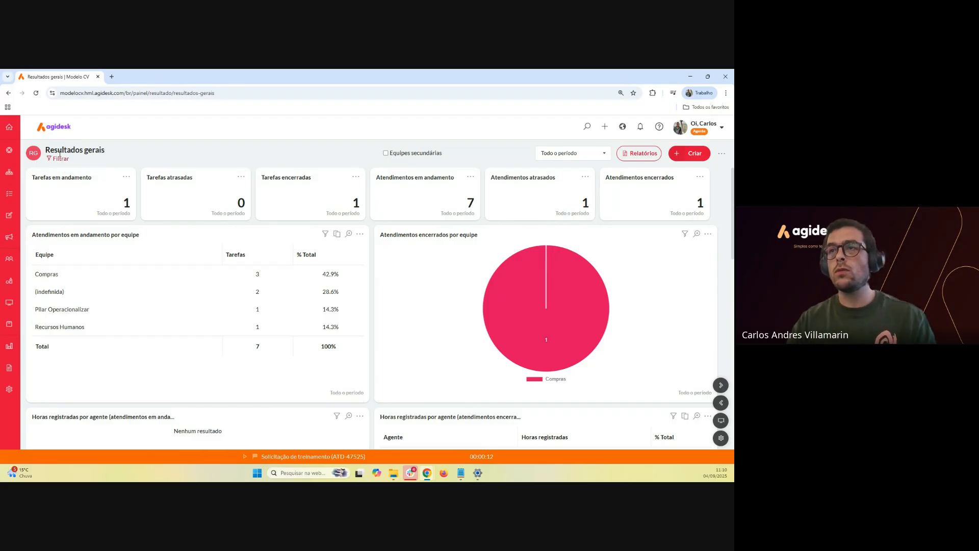
Review the filter criteria offered for the Resultados gerais dashboard, and close the filter without applying any
{"action": "left_click", "coordinate": [59, 162]}
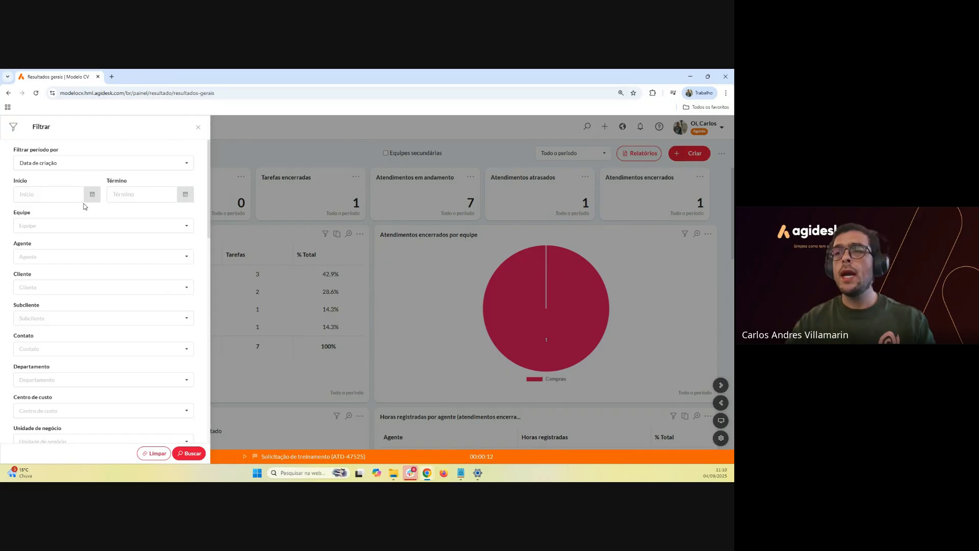
{"action": "scroll", "coordinate": [102, 234], "scroll_direction": "down", "scroll_amount": 10}
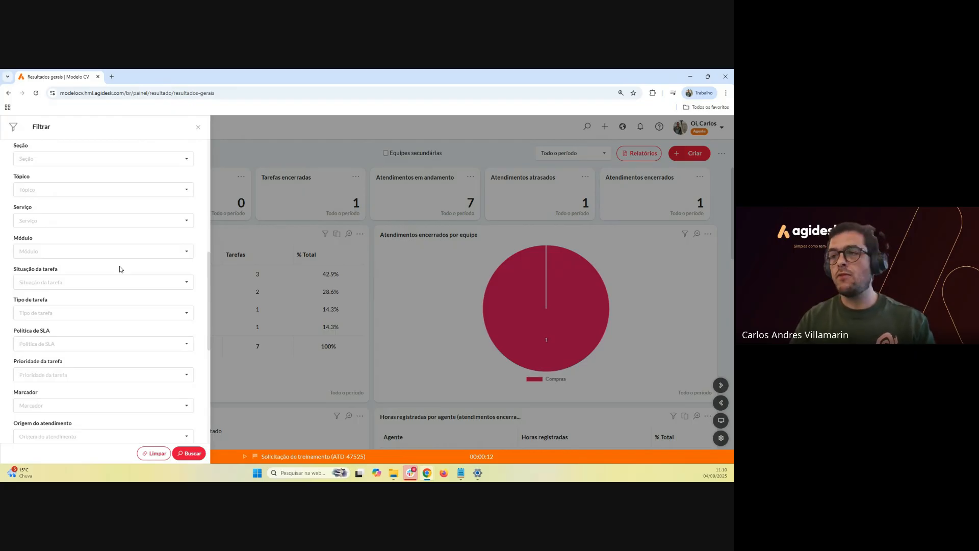
{"action": "left_click", "coordinate": [269, 314]}
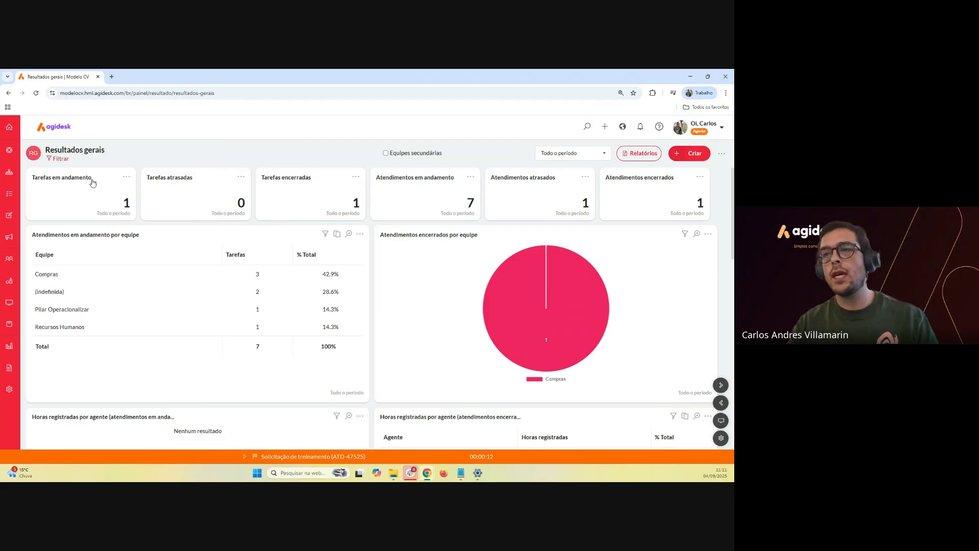
Move the Tarefas em andamento card after Tarefas atrasadas, and switch the Equipes secundárias option on and off again
{"action": "left_click_drag", "start_coordinate": [69, 184], "coordinate": [167, 182]}
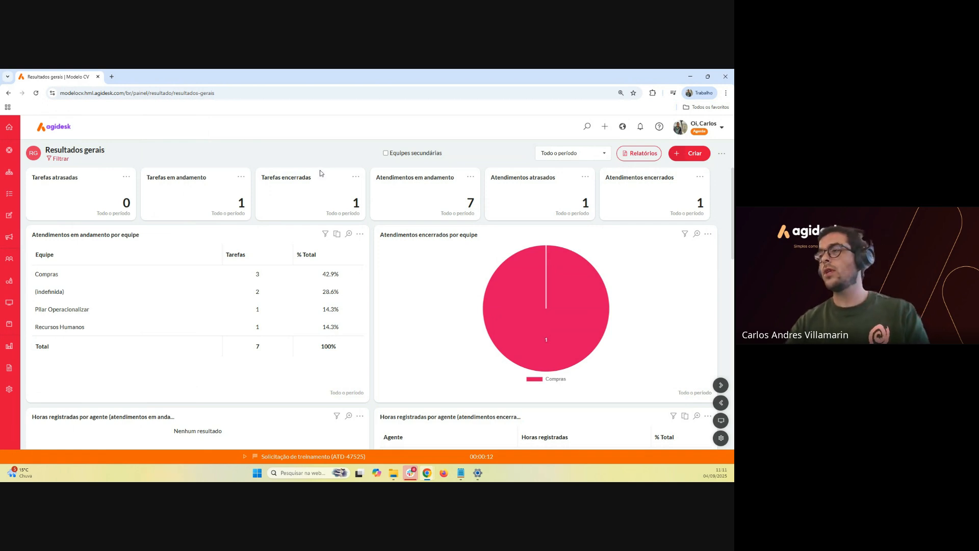
{"action": "left_click", "coordinate": [386, 154]}
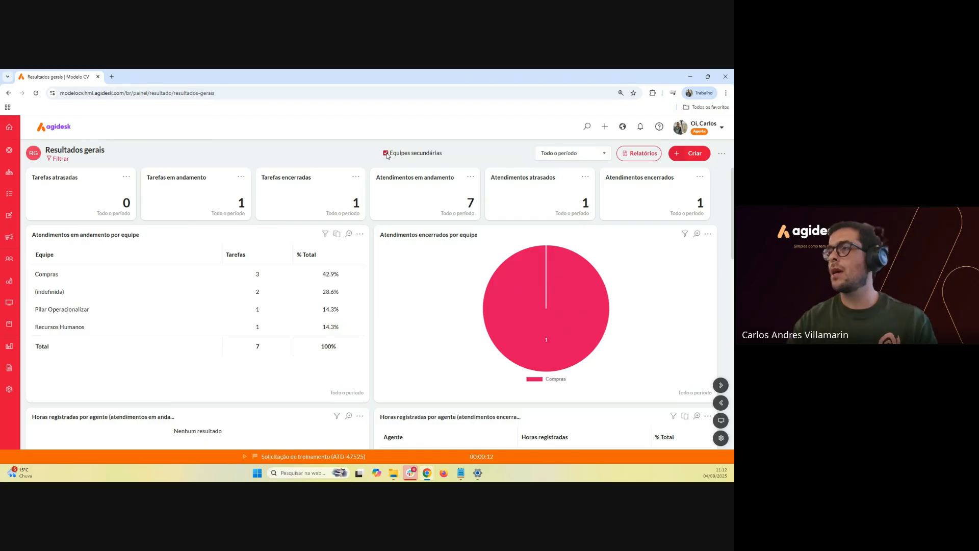
{"action": "left_click", "coordinate": [385, 153]}
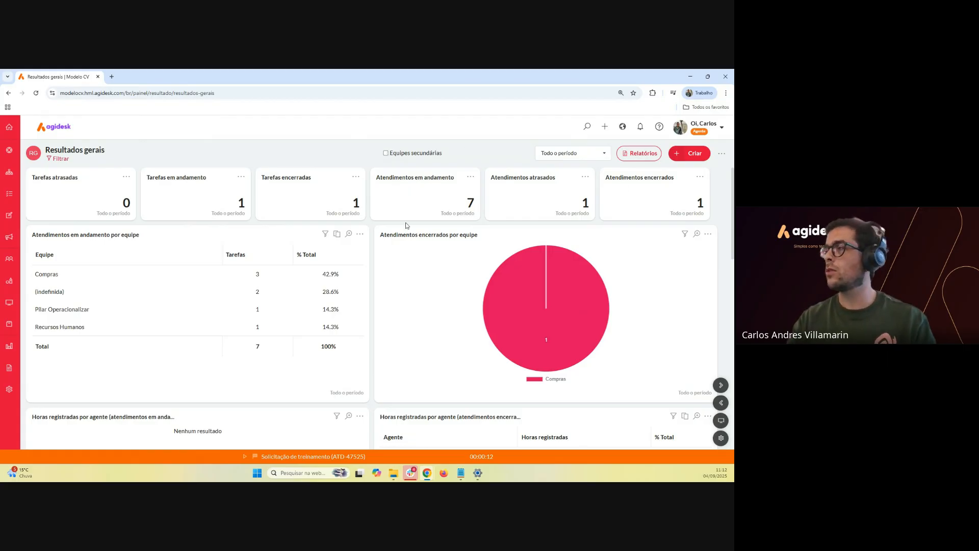
Examine the period options available for the dashboard, keeping Todo o período selected
{"action": "left_click", "coordinate": [603, 158]}
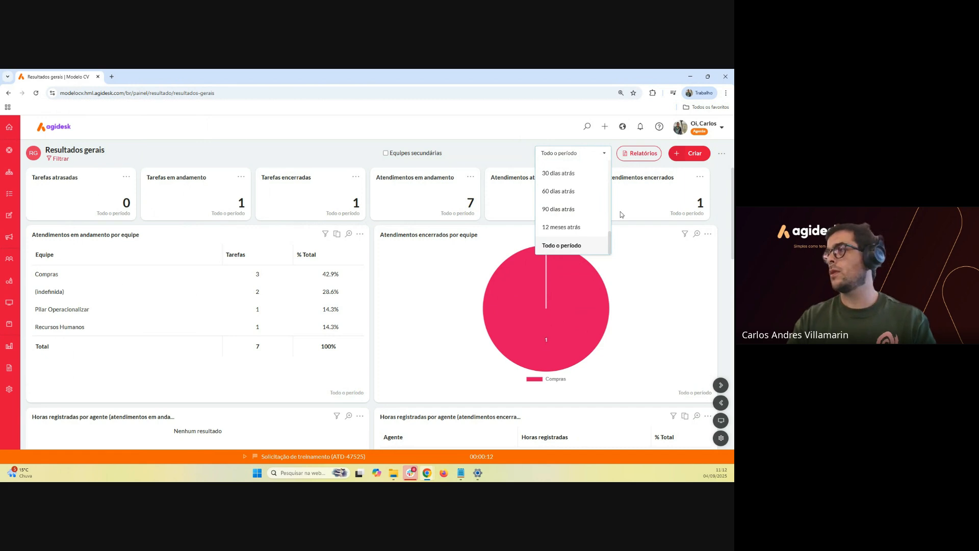
{"action": "scroll", "coordinate": [579, 225], "scroll_direction": "up", "scroll_amount": 3}
{"action": "scroll", "coordinate": [579, 224], "scroll_direction": "up", "scroll_amount": 2}
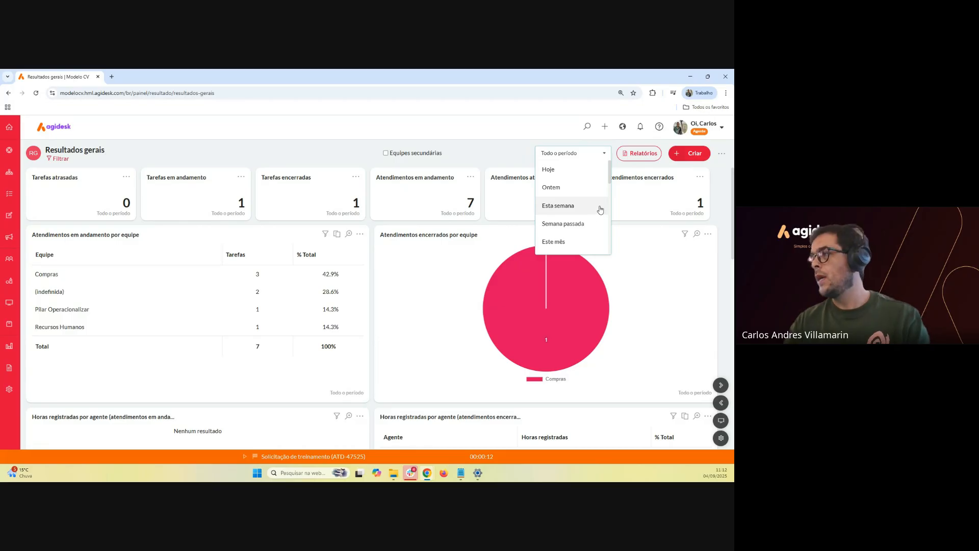
{"action": "scroll", "coordinate": [595, 216], "scroll_direction": "down", "scroll_amount": 1}
{"action": "scroll", "coordinate": [581, 205], "scroll_direction": "down", "scroll_amount": 1}
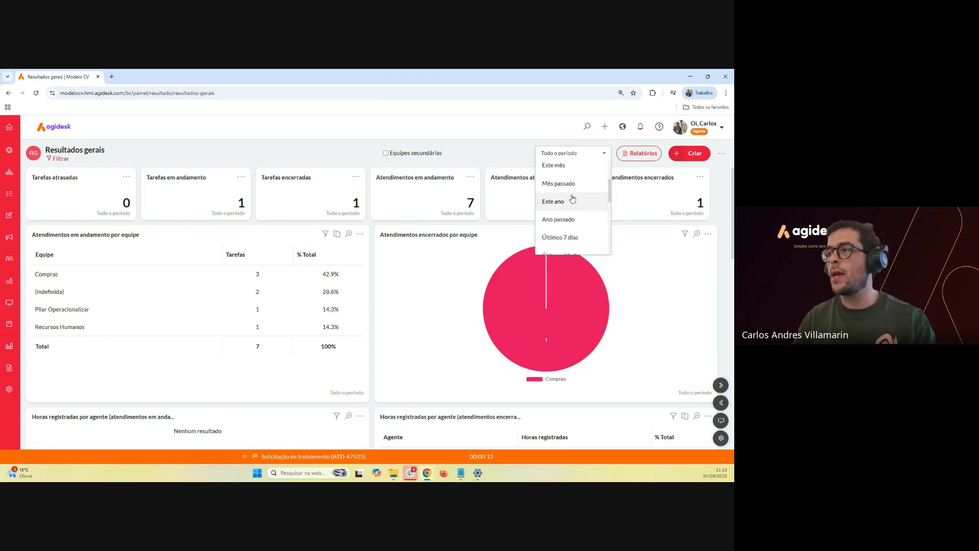
{"action": "scroll", "coordinate": [572, 199], "scroll_direction": "down", "scroll_amount": 2}
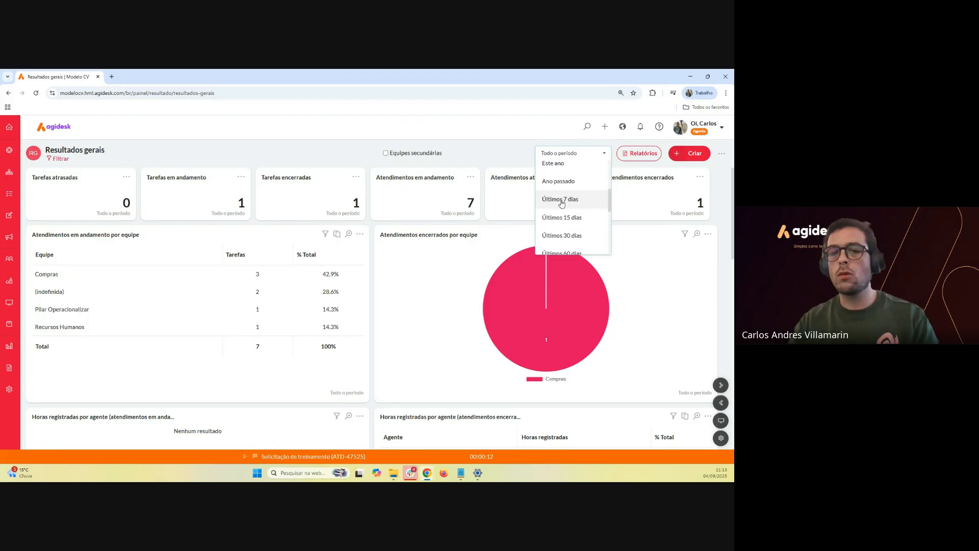
{"action": "scroll", "coordinate": [562, 203], "scroll_direction": "down", "scroll_amount": 4}
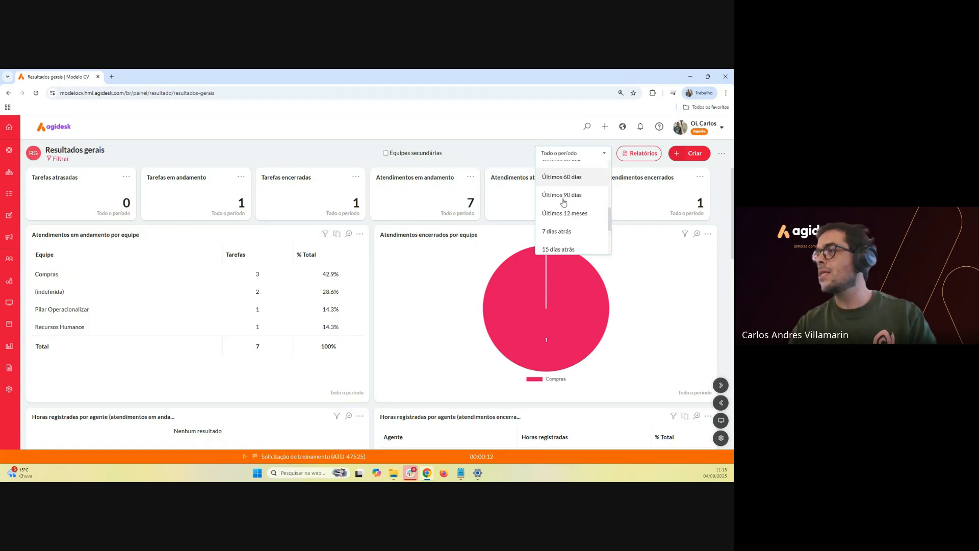
{"action": "scroll", "coordinate": [563, 202], "scroll_direction": "down", "scroll_amount": 4}
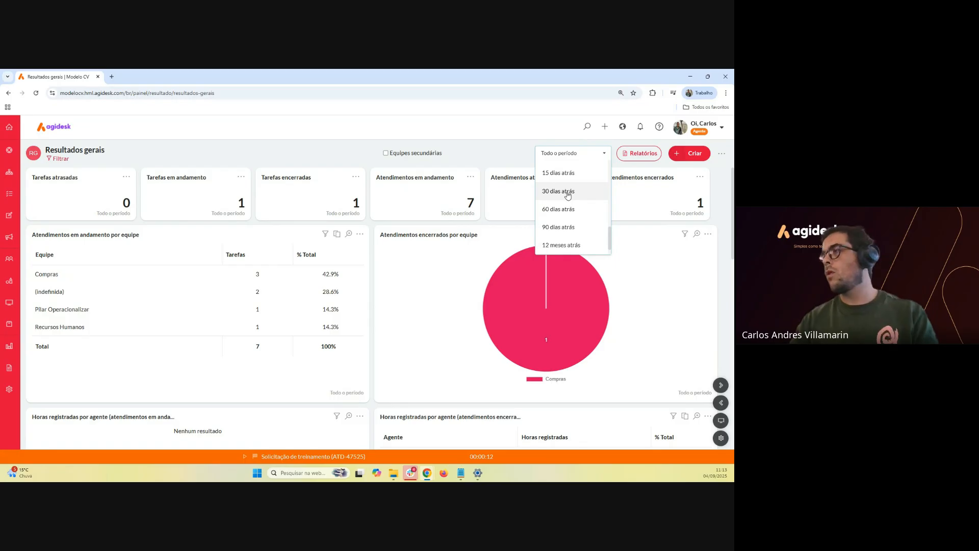
{"action": "left_click", "coordinate": [640, 194]}
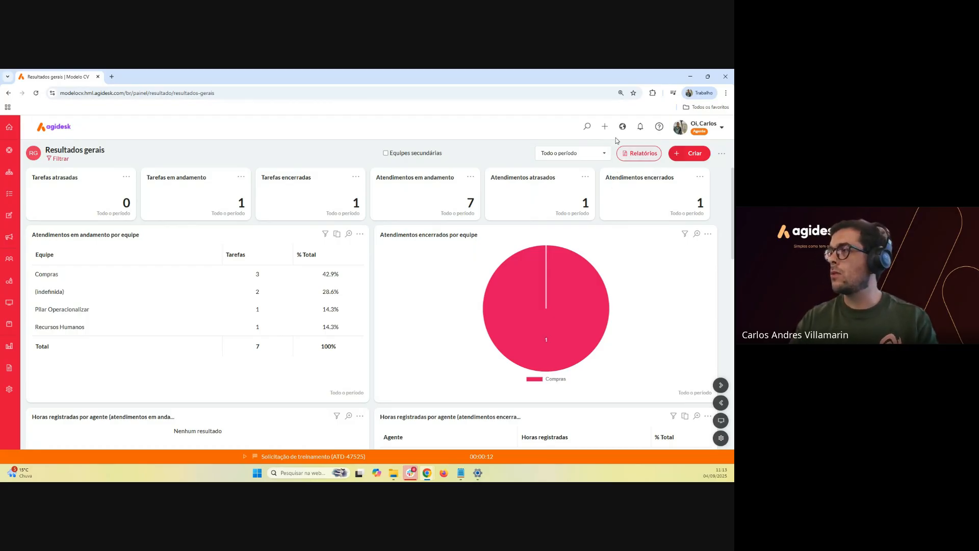
Check which kinds of results and results panels can be created or copied from the dashboard
{"action": "left_click", "coordinate": [691, 161]}
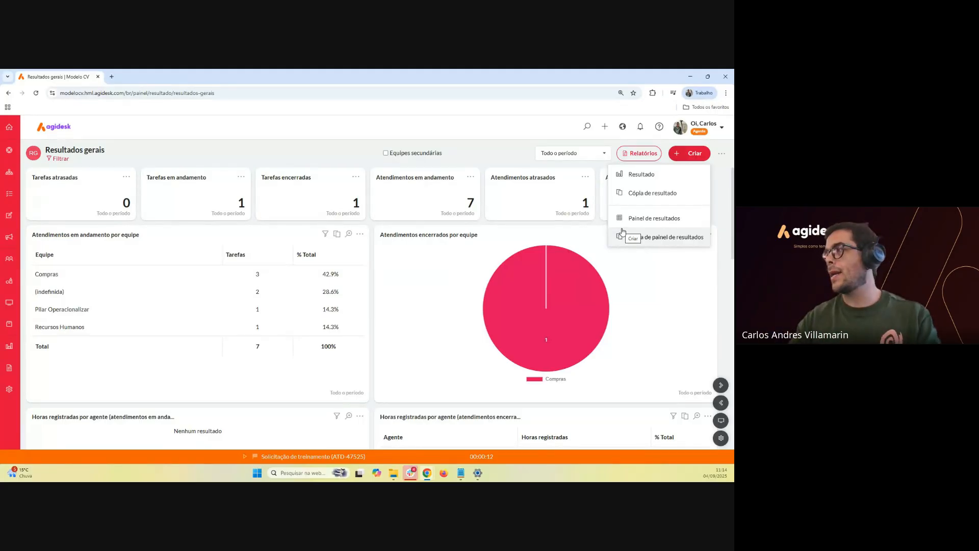
{"action": "left_click", "coordinate": [721, 176]}
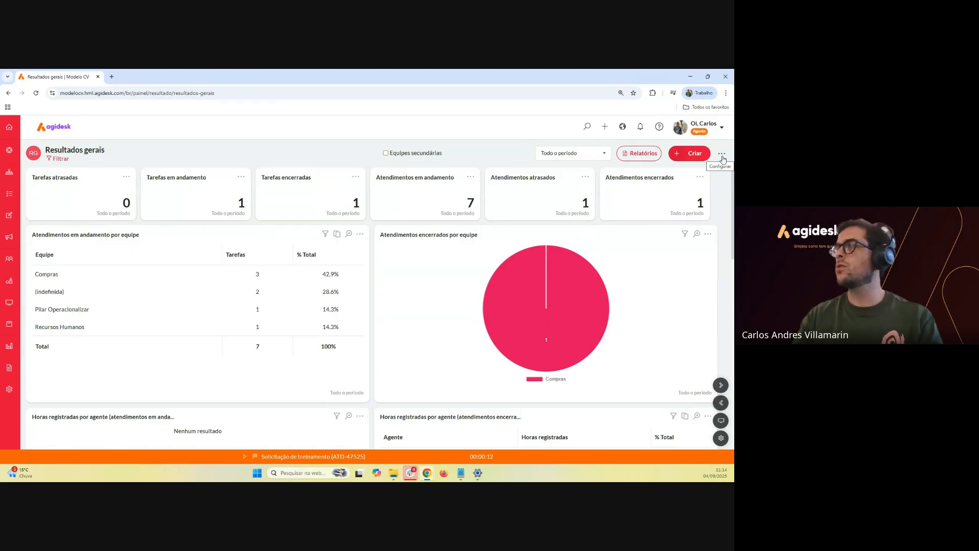
Open the configuration of the Resultados gerais dashboard and review its Situação and Acesso options
{"action": "left_click", "coordinate": [721, 154]}
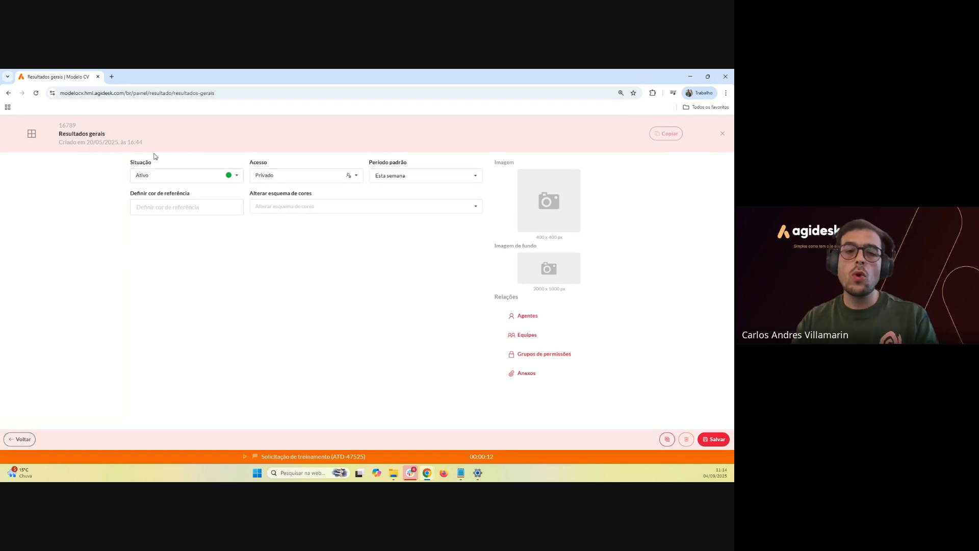
{"action": "left_click", "coordinate": [237, 180]}
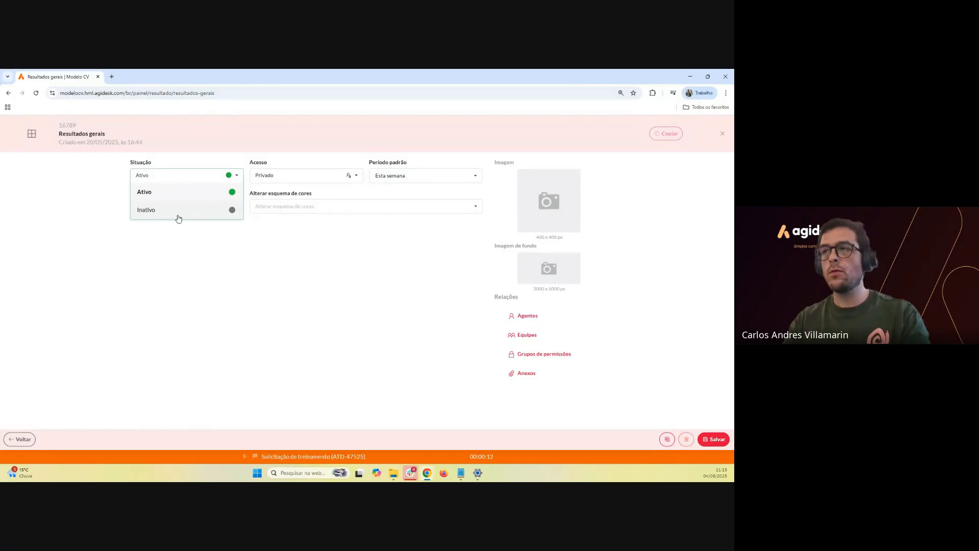
{"action": "left_click", "coordinate": [163, 259]}
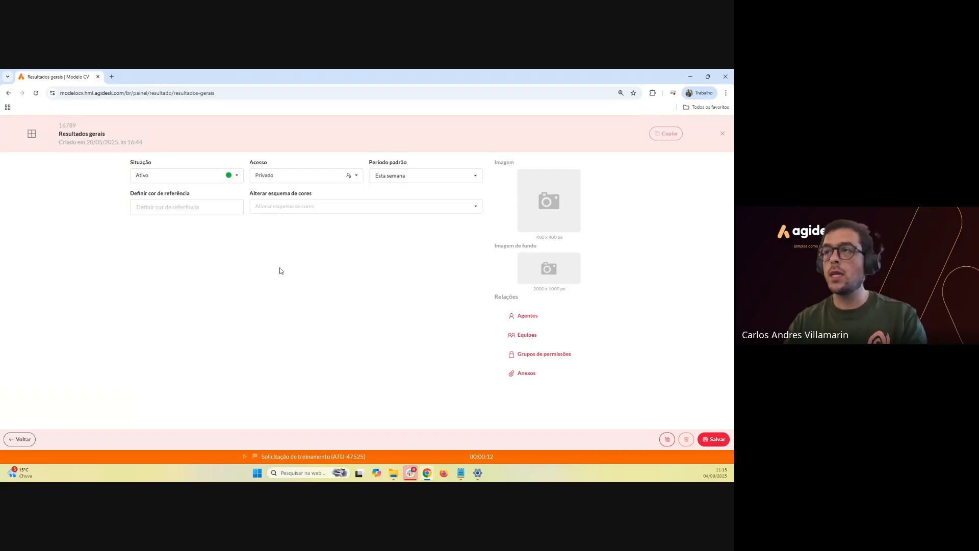
{"action": "left_click", "coordinate": [350, 176]}
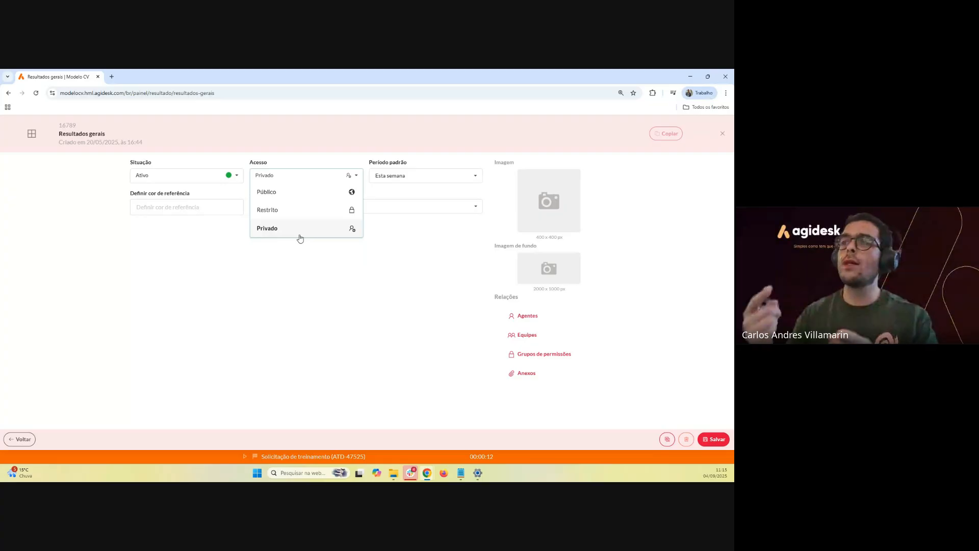
{"action": "left_click", "coordinate": [449, 241]}
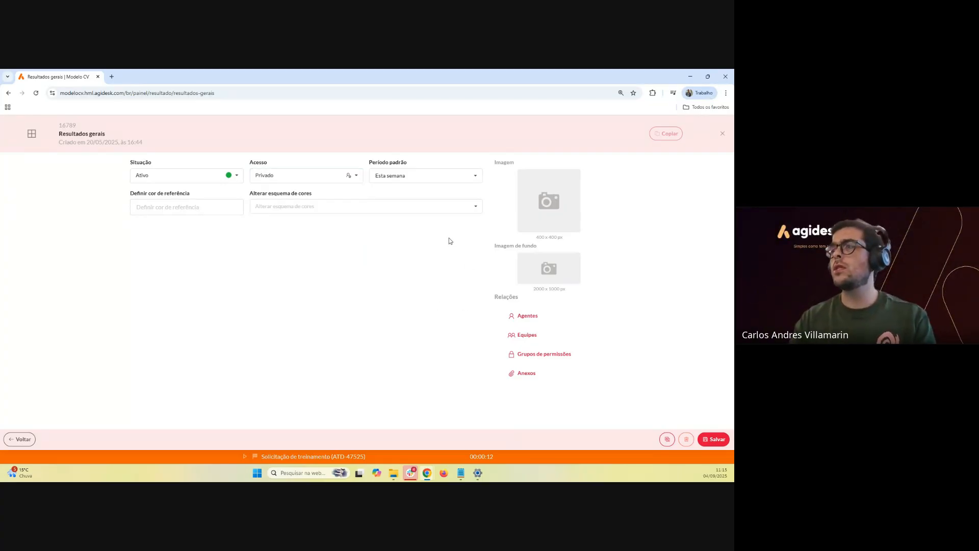
Review the Período padrão options in the dashboard's configuration, keeping Esta semana
{"action": "left_click", "coordinate": [475, 176]}
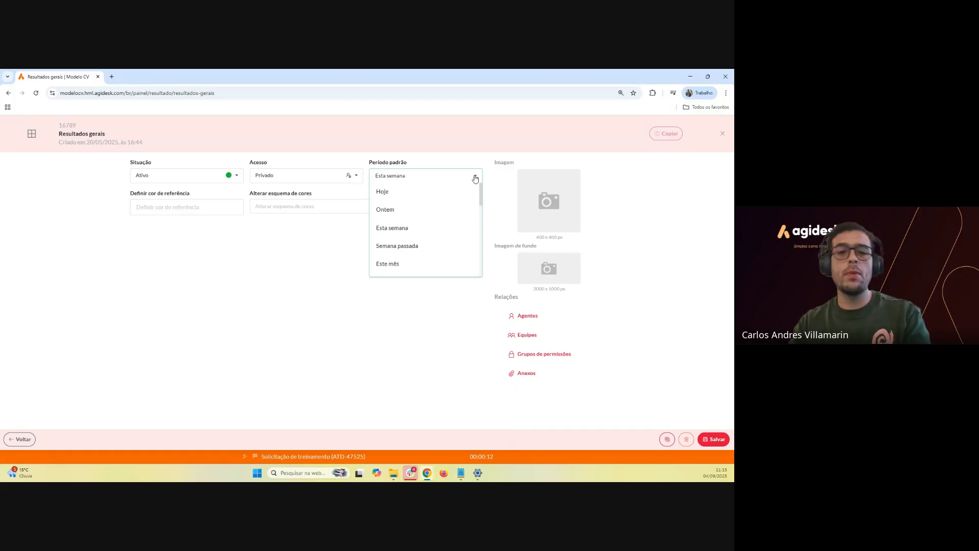
{"action": "left_click", "coordinate": [217, 321]}
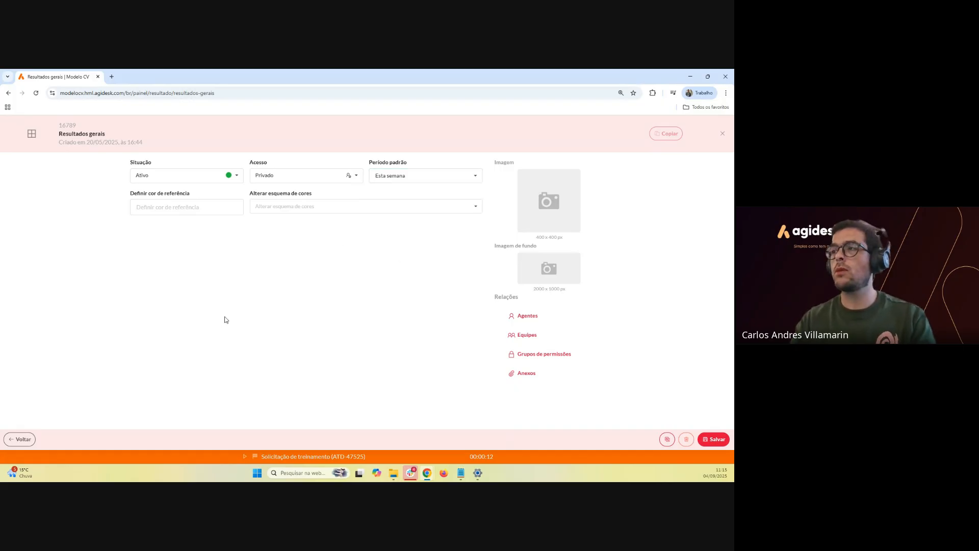
{"action": "left_click", "coordinate": [466, 178]}
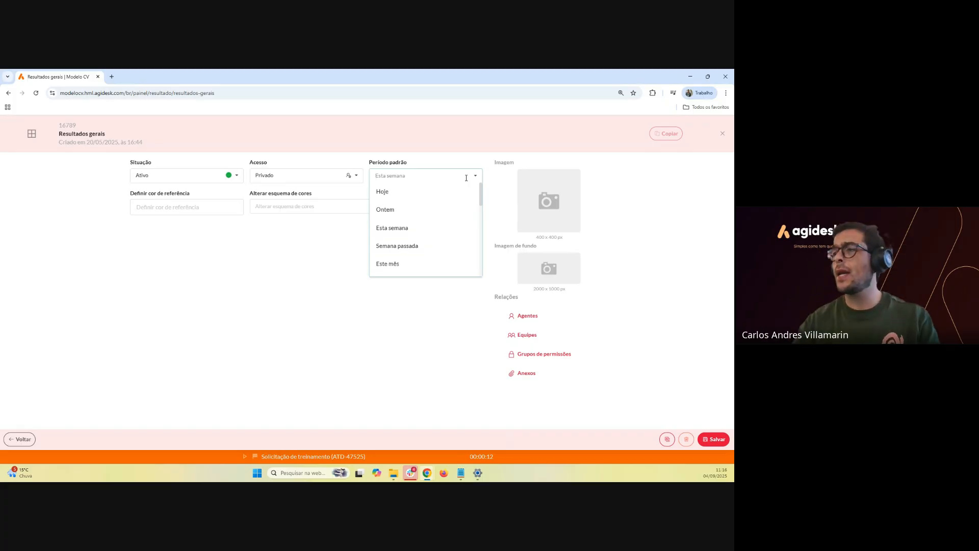
{"action": "scroll", "coordinate": [403, 223], "scroll_direction": "down", "scroll_amount": 5}
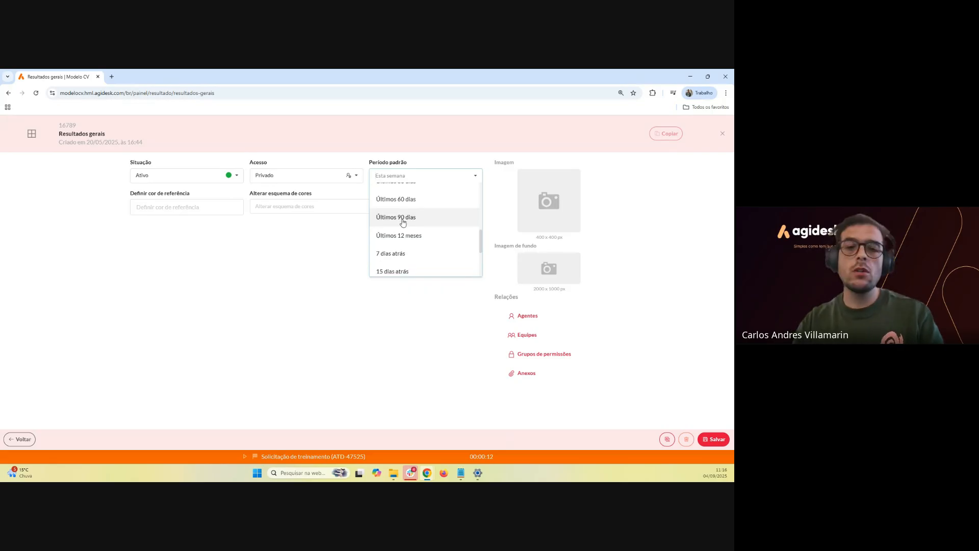
{"action": "left_click", "coordinate": [185, 336]}
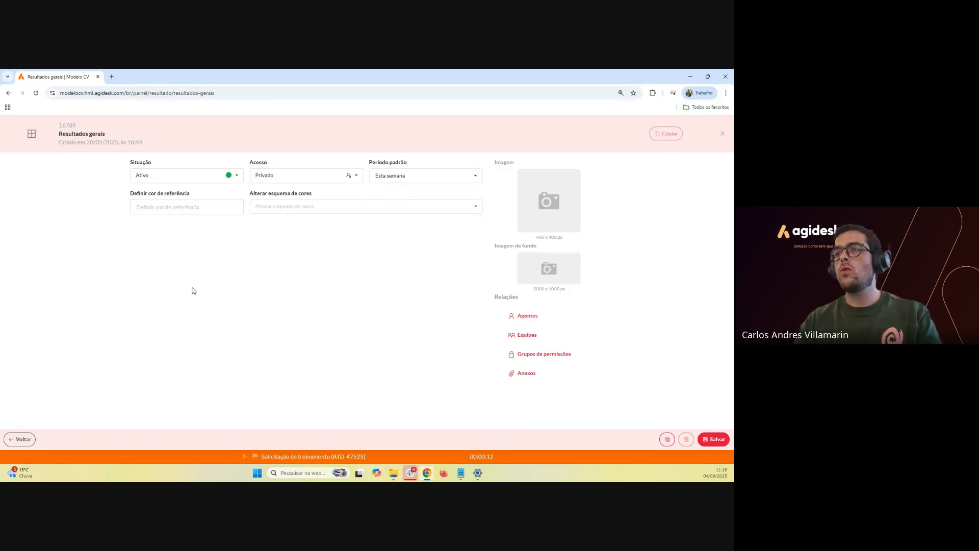
Try #952323 as the dashboard's reference color and look through the available color schemes without choosing one
{"action": "left_click", "coordinate": [173, 209]}
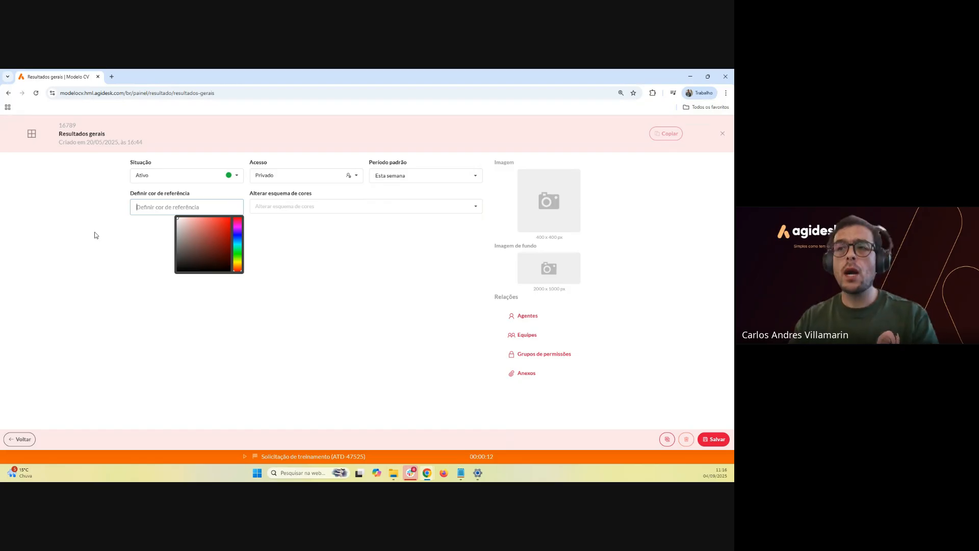
{"action": "type", "text": "#952323"}
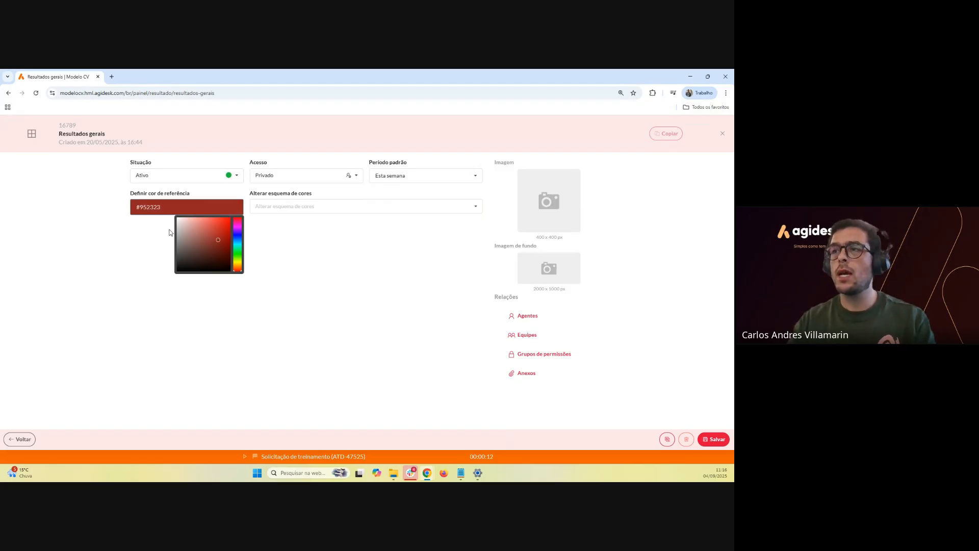
{"action": "left_click", "coordinate": [131, 267]}
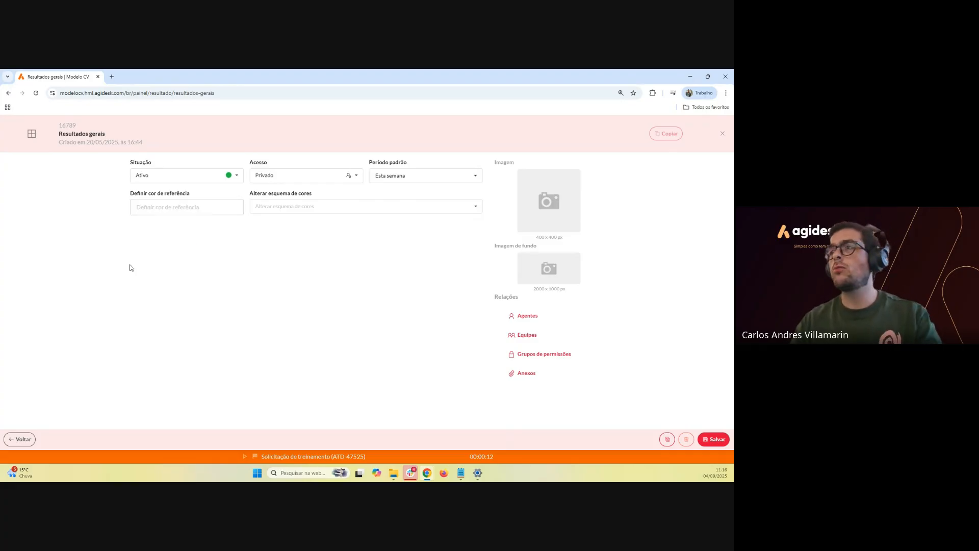
{"action": "left_click", "coordinate": [474, 207]}
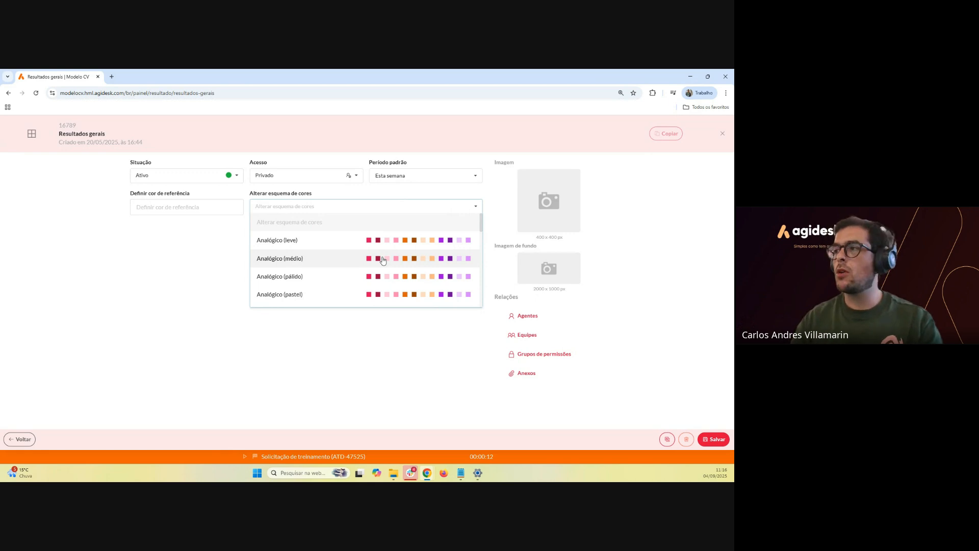
{"action": "left_click", "coordinate": [349, 356]}
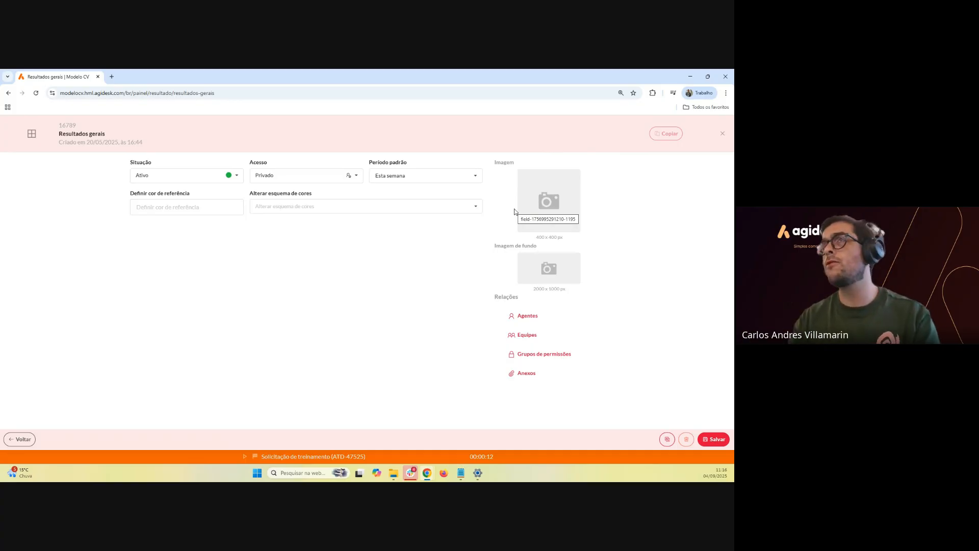
Review the upload and existing-image options for the dashboard's Imagem and Imagem de fundo without choosing a file
{"action": "left_click", "coordinate": [548, 210]}
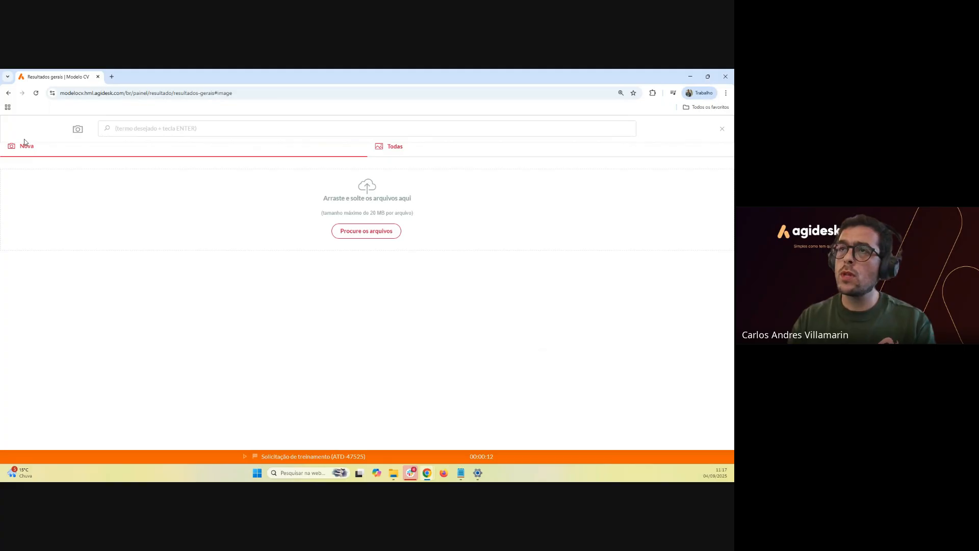
{"action": "left_click", "coordinate": [362, 238]}
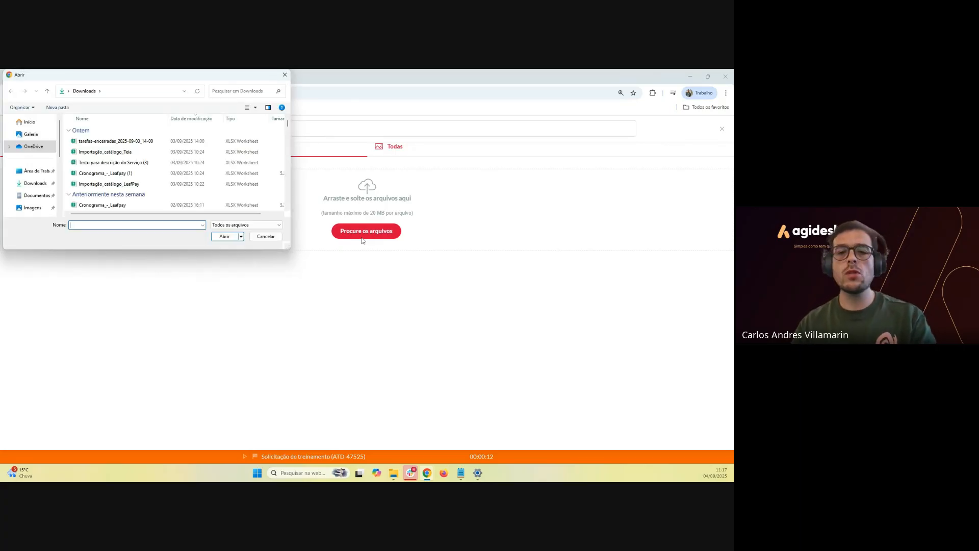
{"action": "left_click", "coordinate": [283, 76]}
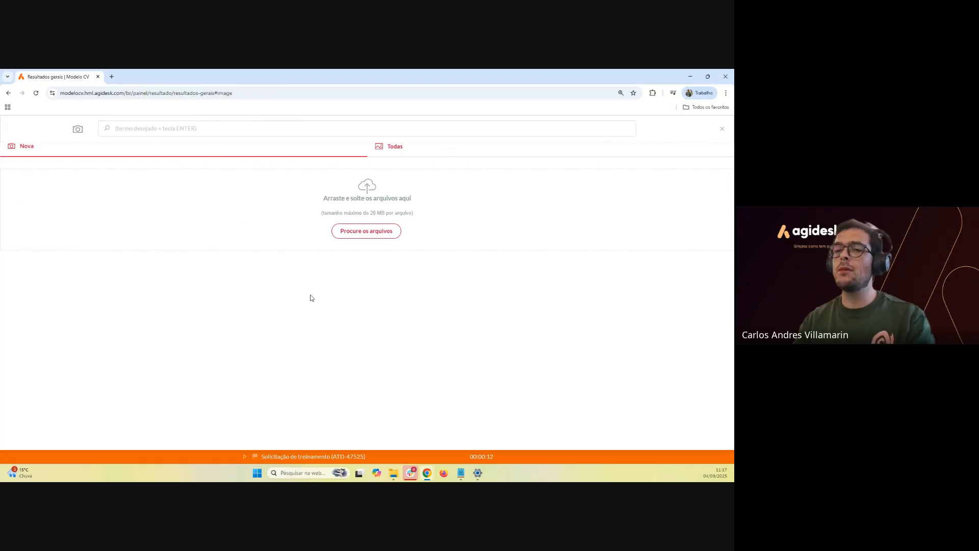
{"action": "left_click", "coordinate": [416, 157]}
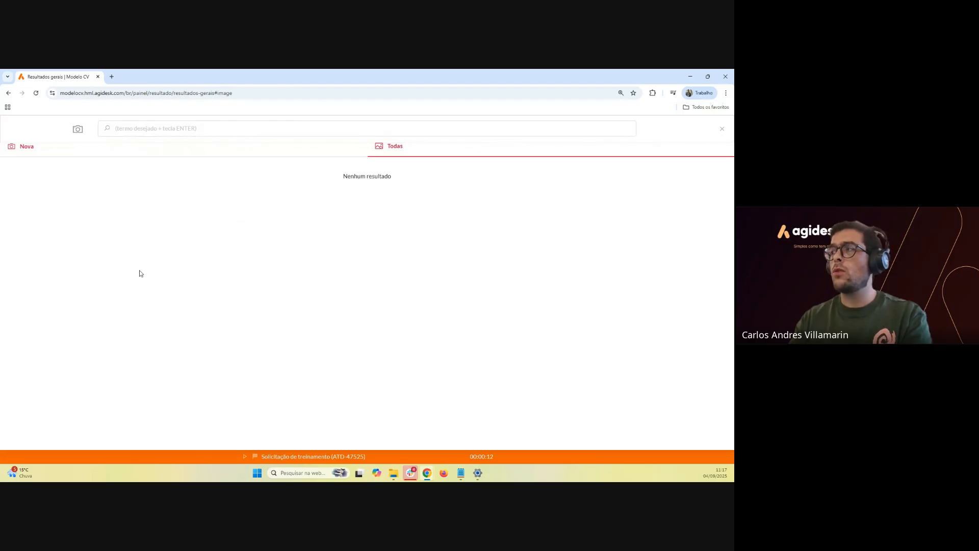
{"action": "left_click", "coordinate": [722, 129]}
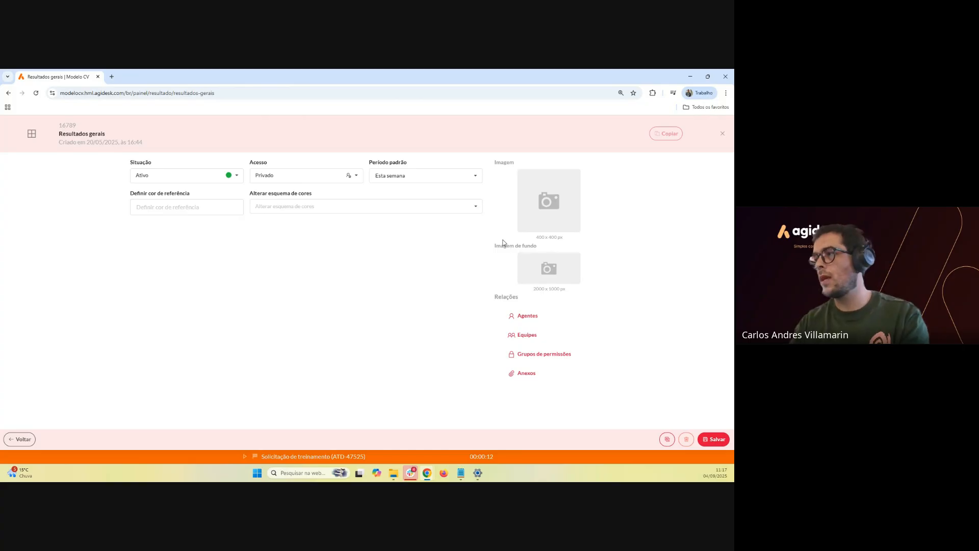
{"action": "left_click", "coordinate": [576, 274]}
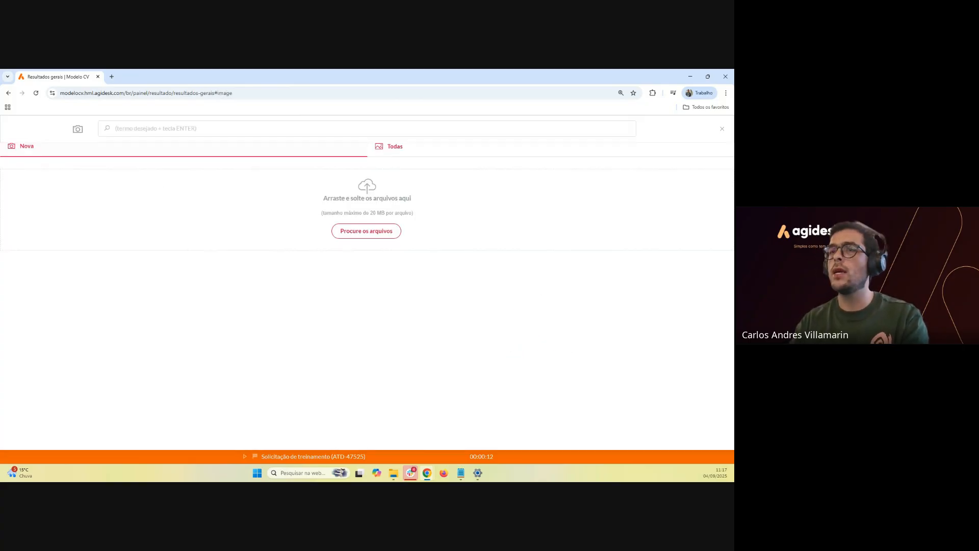
{"action": "left_click", "coordinate": [722, 131]}
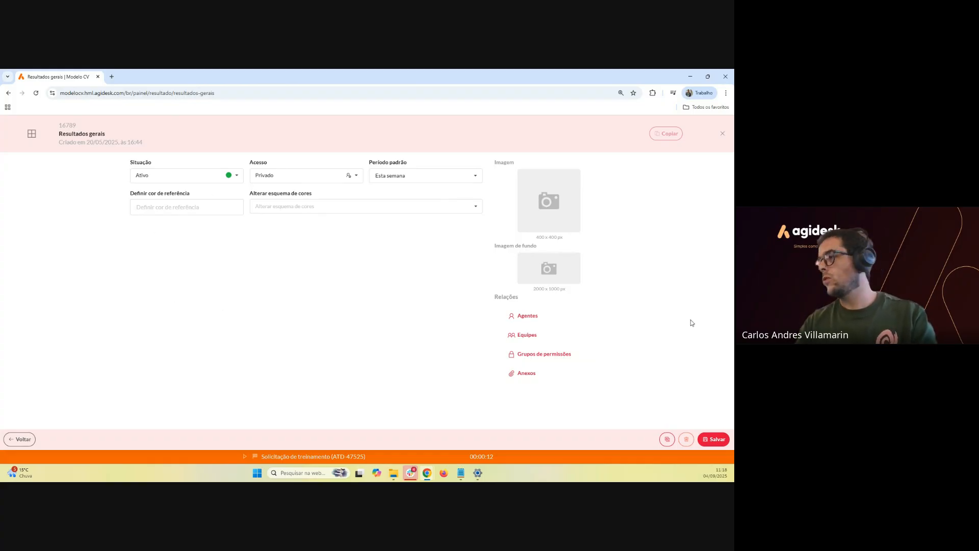
Save the dashboard configuration and return to the Resultados gerais dashboard
{"action": "left_click", "coordinate": [720, 441]}
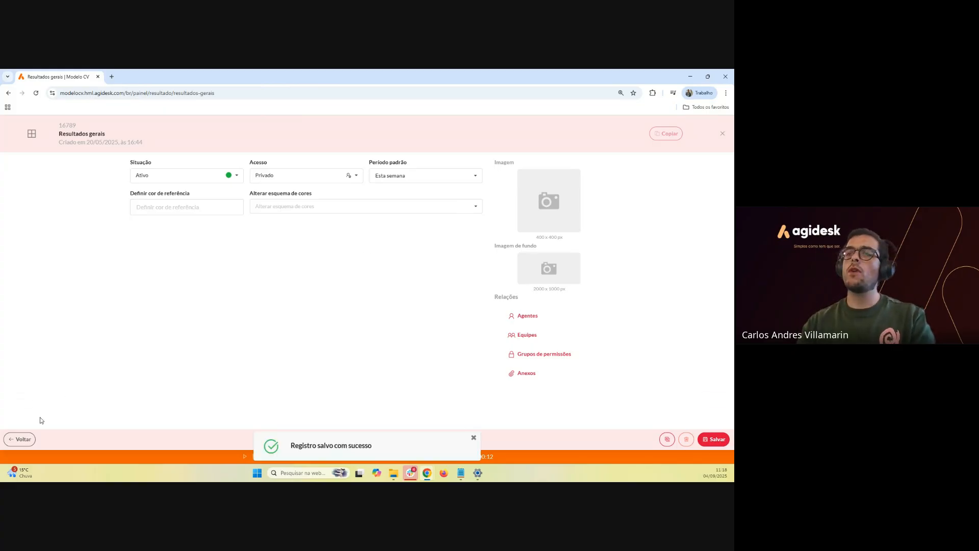
{"action": "left_click", "coordinate": [22, 440]}
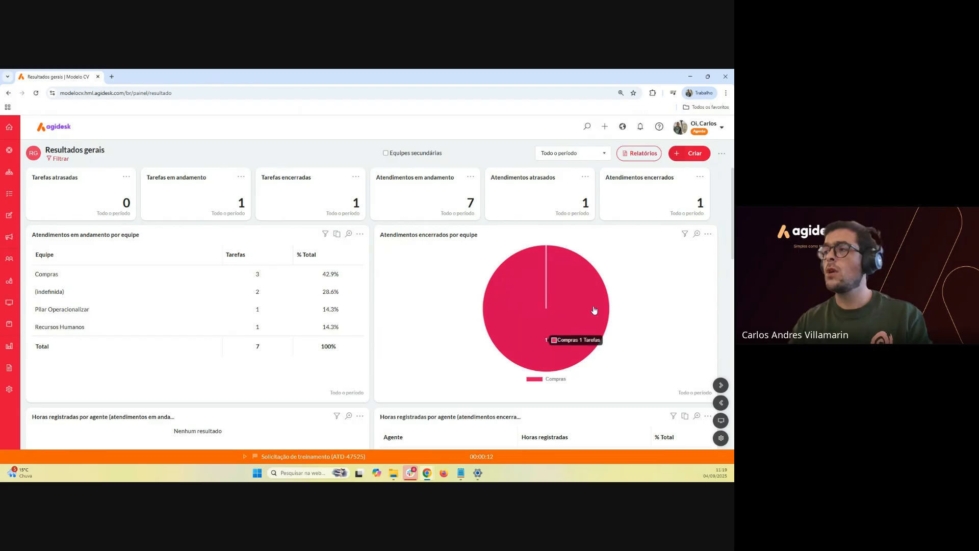
Examine all the result cards of the Resultados gerais dashboard, including registered hours, tasks per team, customer satisfaction and average times
{"action": "scroll", "coordinate": [421, 294], "scroll_direction": "down", "scroll_amount": 5}
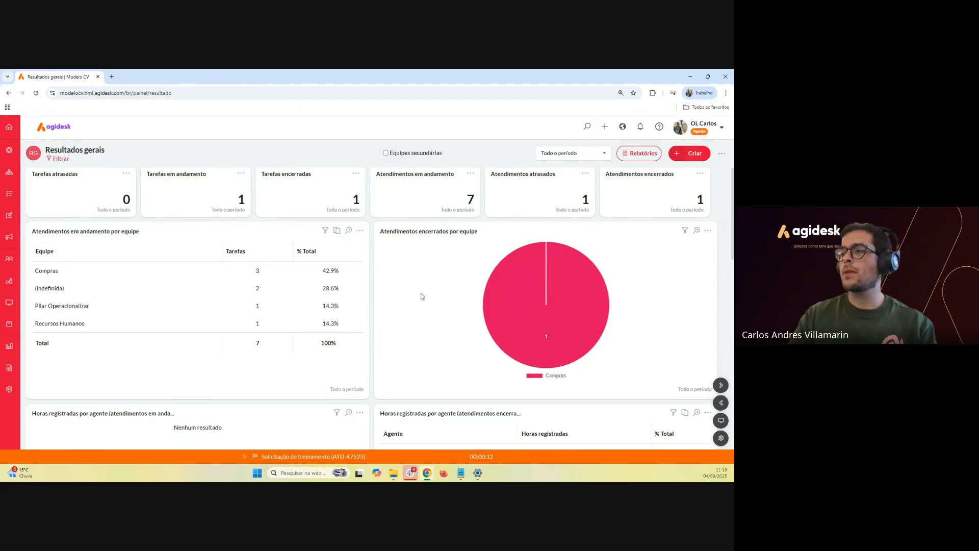
{"action": "scroll", "coordinate": [432, 279], "scroll_direction": "down", "scroll_amount": 7}
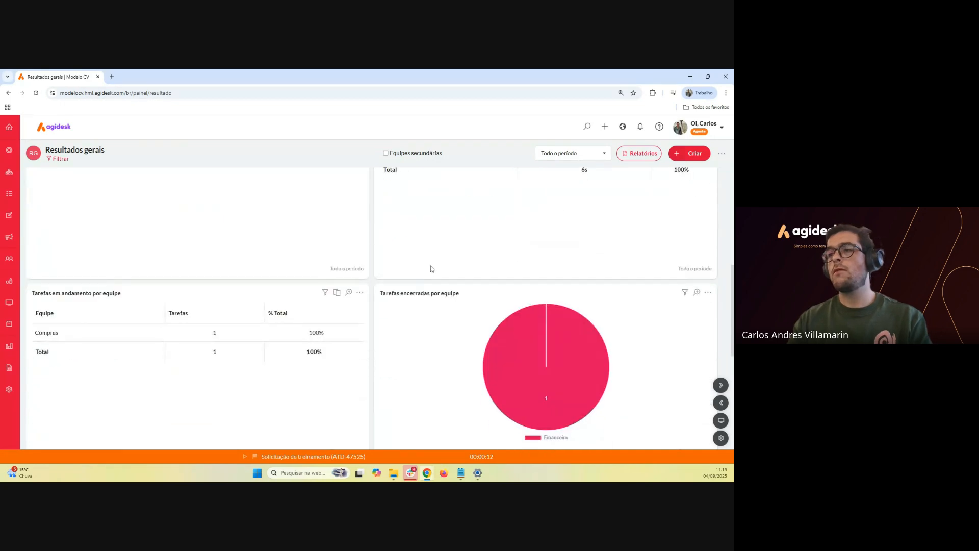
{"action": "scroll", "coordinate": [298, 279], "scroll_direction": "down", "scroll_amount": 3}
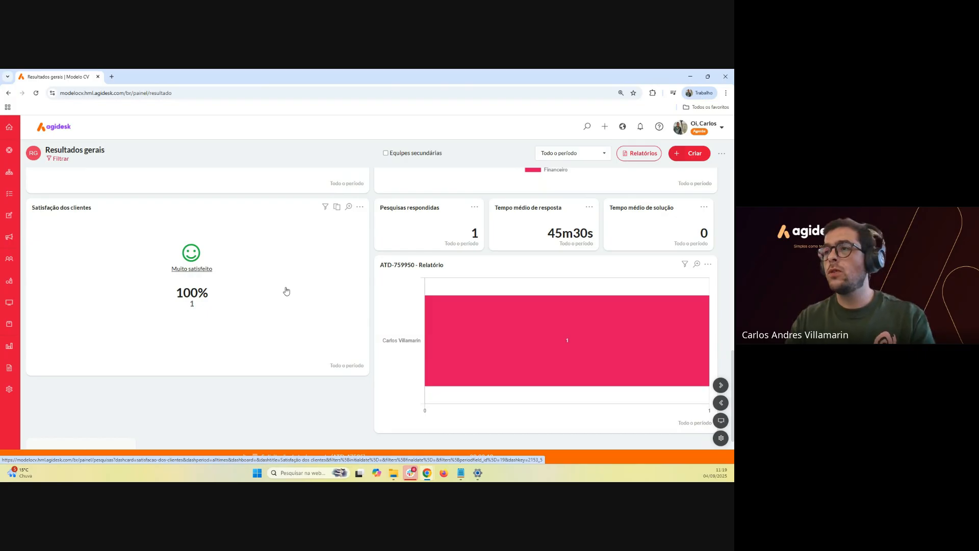
{"action": "scroll", "coordinate": [285, 291], "scroll_direction": "up", "scroll_amount": 1}
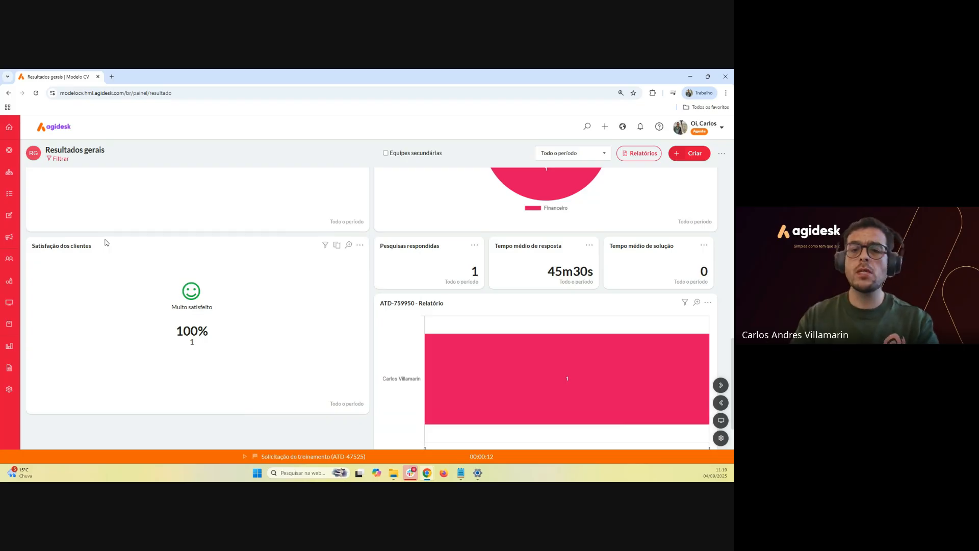
{"action": "scroll", "coordinate": [82, 275], "scroll_direction": "up", "scroll_amount": 1}
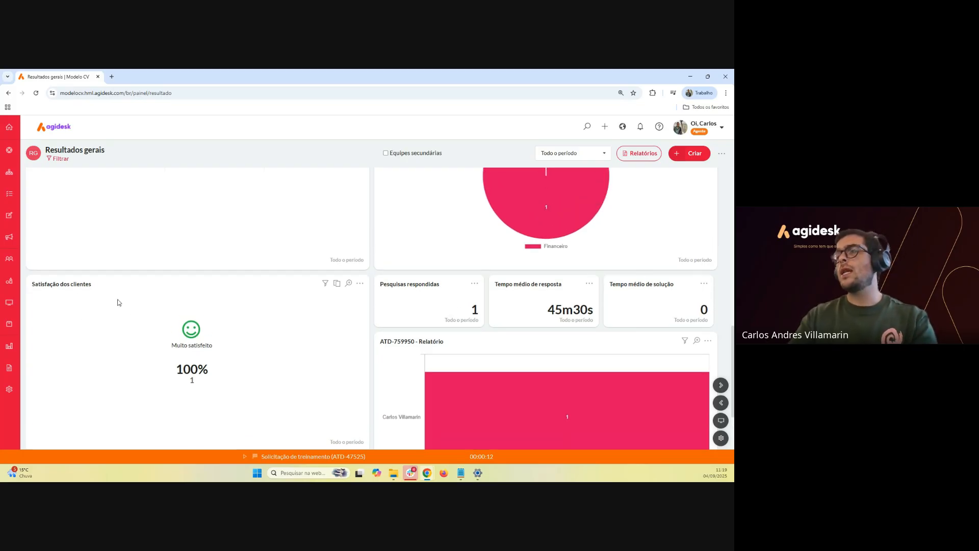
{"action": "scroll", "coordinate": [136, 319], "scroll_direction": "down", "scroll_amount": 2}
{"action": "scroll", "coordinate": [127, 312], "scroll_direction": "up", "scroll_amount": 2}
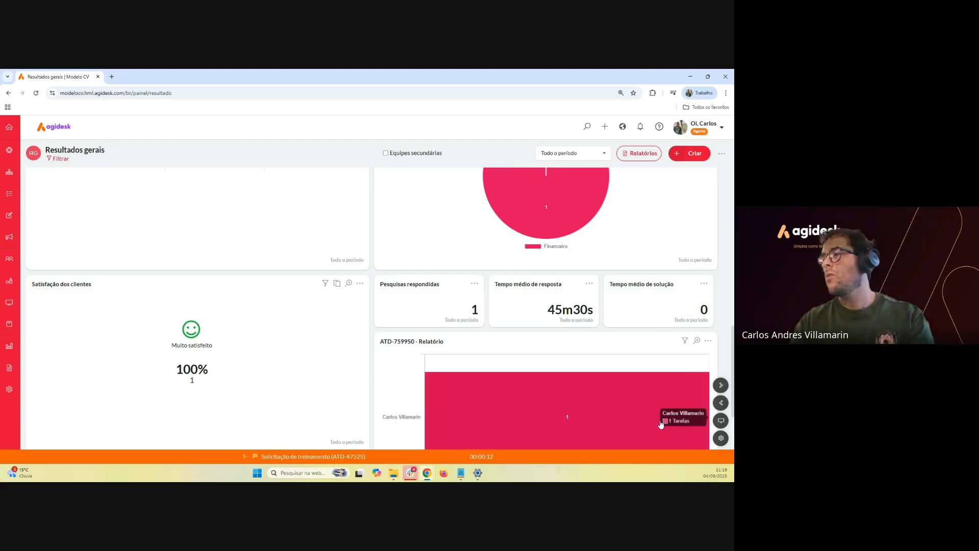
{"action": "scroll", "coordinate": [592, 372], "scroll_direction": "up", "scroll_amount": 1}
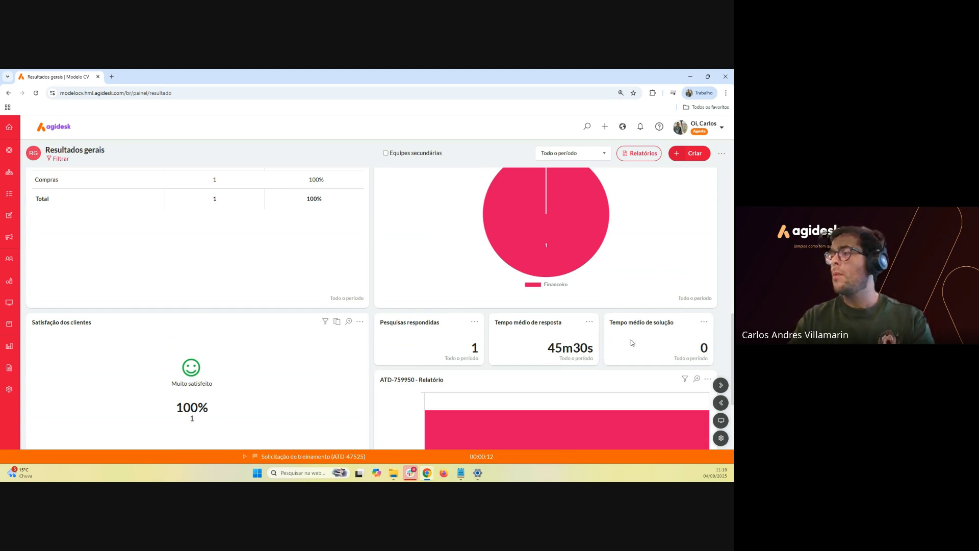
{"action": "scroll", "coordinate": [459, 291], "scroll_direction": "up", "scroll_amount": 5}
{"action": "scroll", "coordinate": [249, 285], "scroll_direction": "up", "scroll_amount": 4}
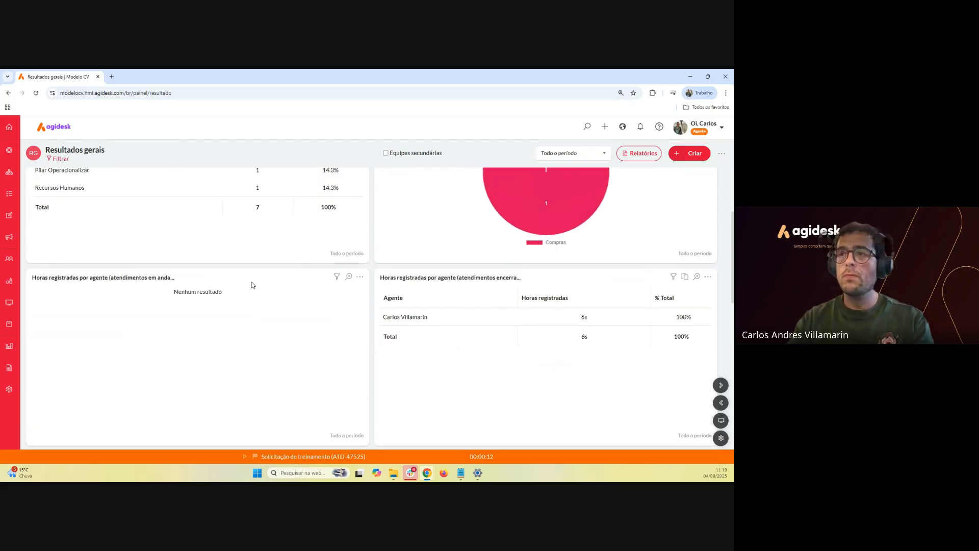
{"action": "scroll", "coordinate": [251, 285], "scroll_direction": "up", "scroll_amount": 2}
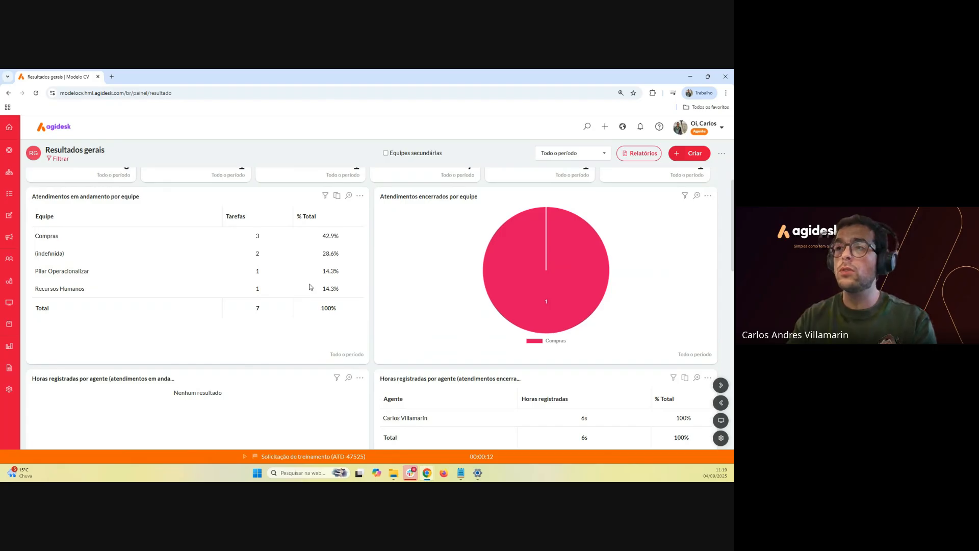
{"action": "scroll", "coordinate": [309, 286], "scroll_direction": "up", "scroll_amount": 1}
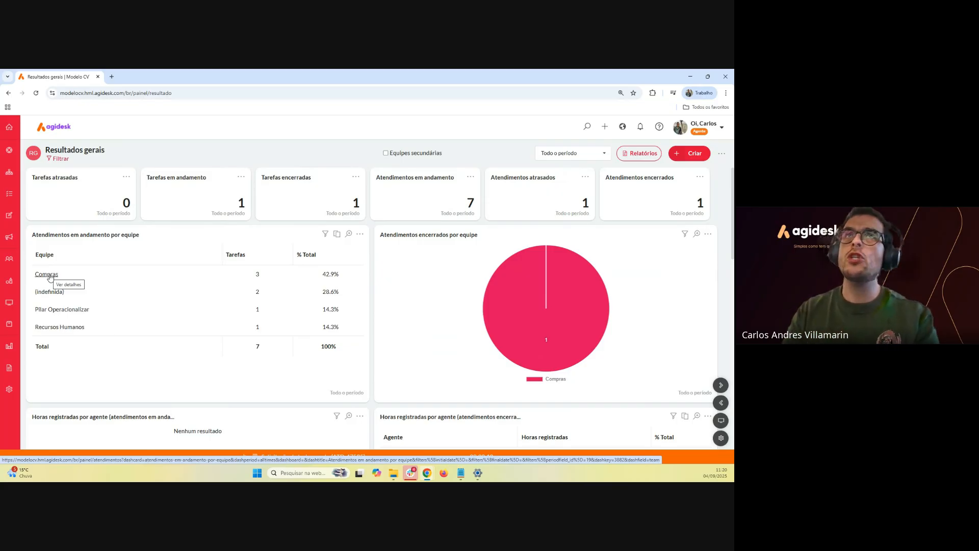
Inspect the ticket lists behind Compras in Atendimentos em andamento por equipe and in the Atendimentos encerrados por equipe chart, returning to the dashboard each time
{"action": "left_click", "coordinate": [259, 277]}
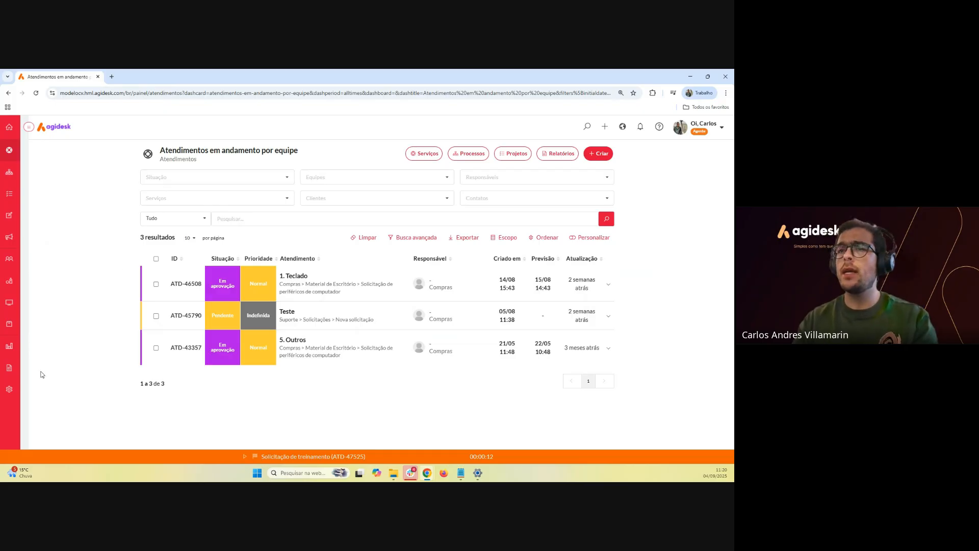
{"action": "left_click", "coordinate": [9, 347]}
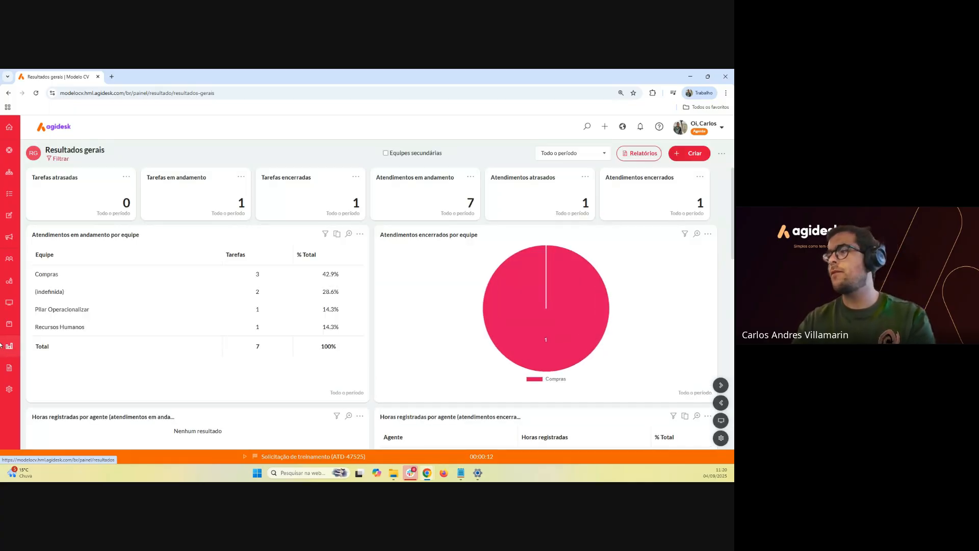
{"action": "scroll", "coordinate": [319, 407], "scroll_direction": "down", "scroll_amount": 1}
{"action": "scroll", "coordinate": [319, 407], "scroll_direction": "up", "scroll_amount": 1}
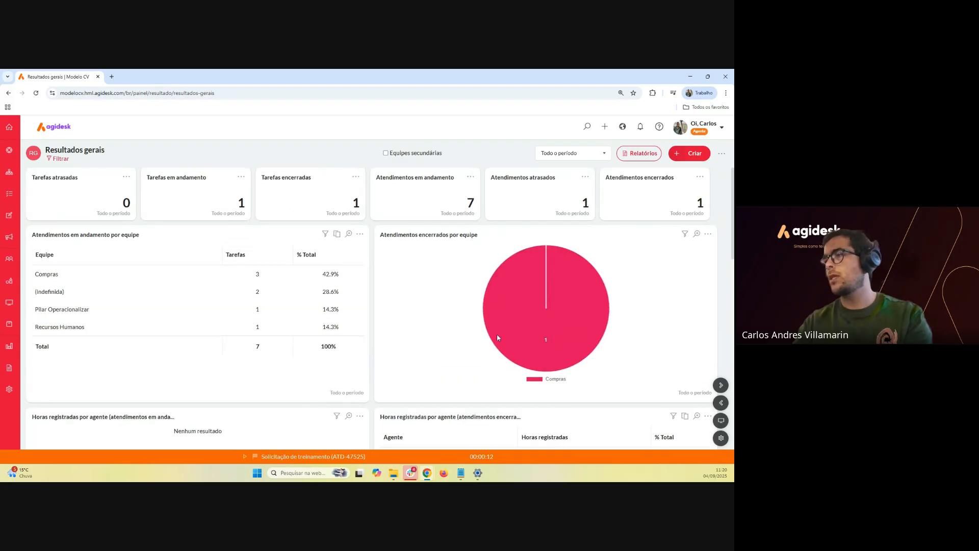
{"action": "left_click", "coordinate": [547, 319]}
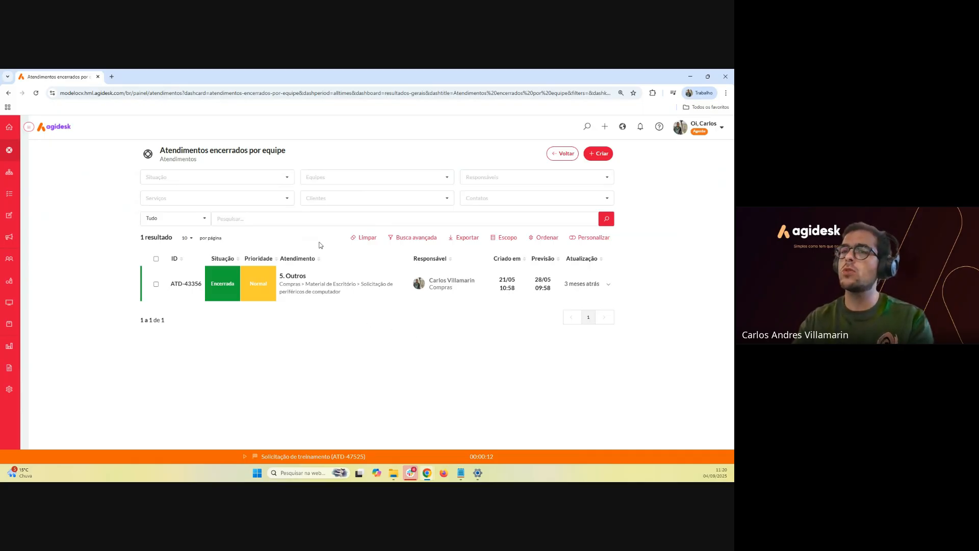
{"action": "left_click", "coordinate": [8, 347]}
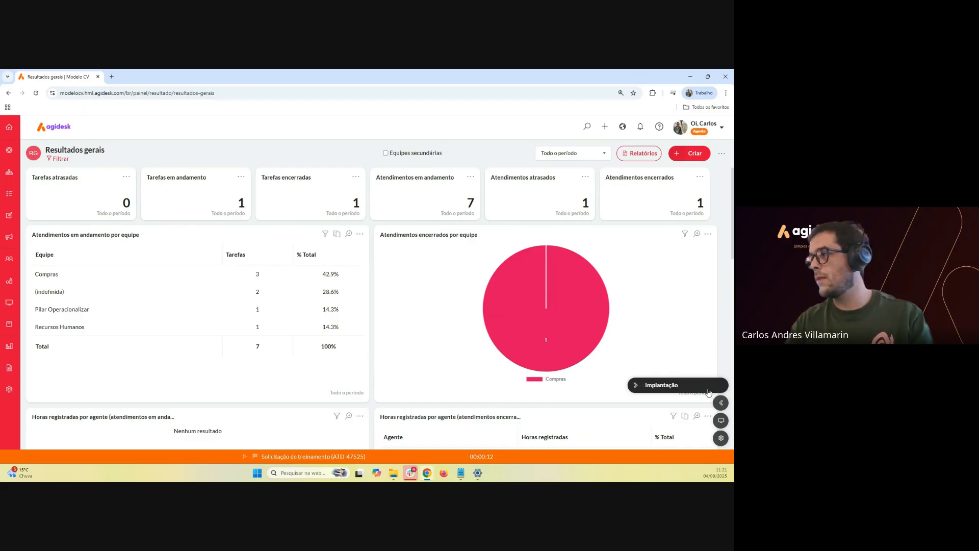
Switch to the Implantação panel and back to Resultados gerais to view both results panels
{"action": "left_click", "coordinate": [708, 391]}
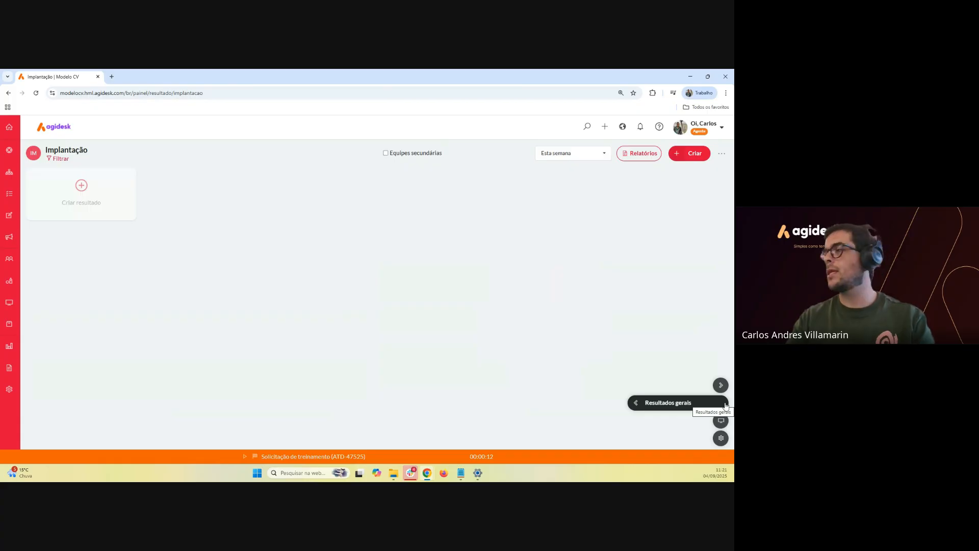
{"action": "left_click", "coordinate": [696, 403]}
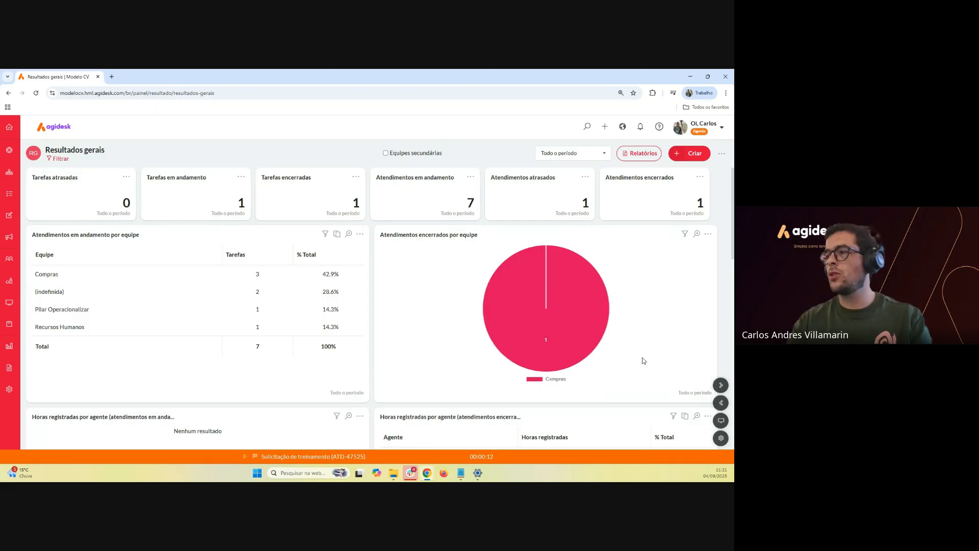
{"action": "scroll", "coordinate": [641, 359], "scroll_direction": "down", "scroll_amount": 1}
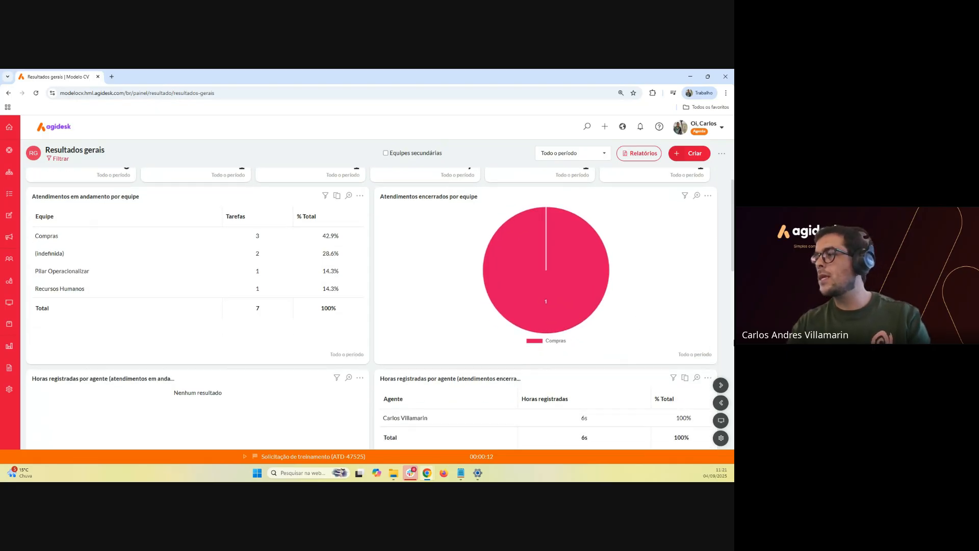
{"action": "scroll", "coordinate": [687, 345], "scroll_direction": "down", "scroll_amount": 2}
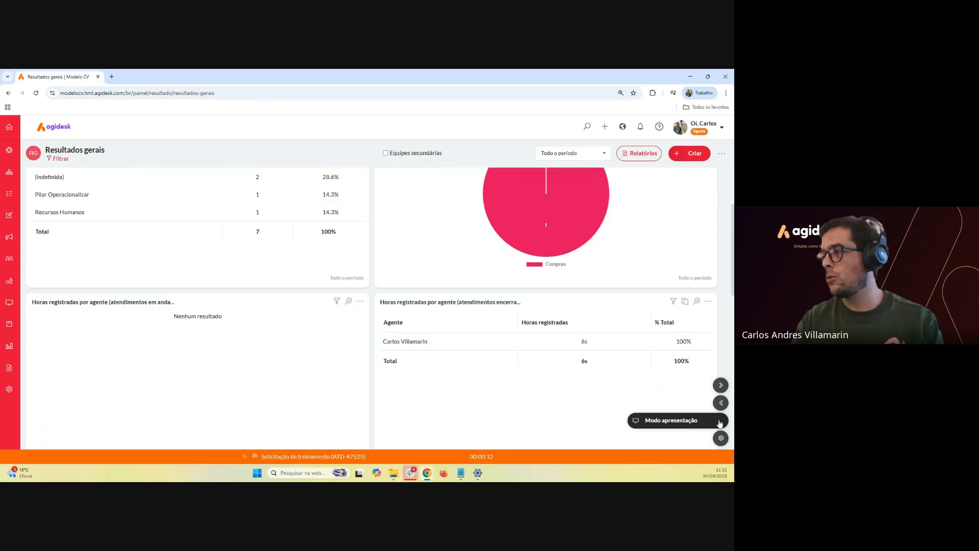
View the results panels in presentation mode, then end it and go back to the Resultados gerais panel
{"action": "left_click", "coordinate": [708, 419]}
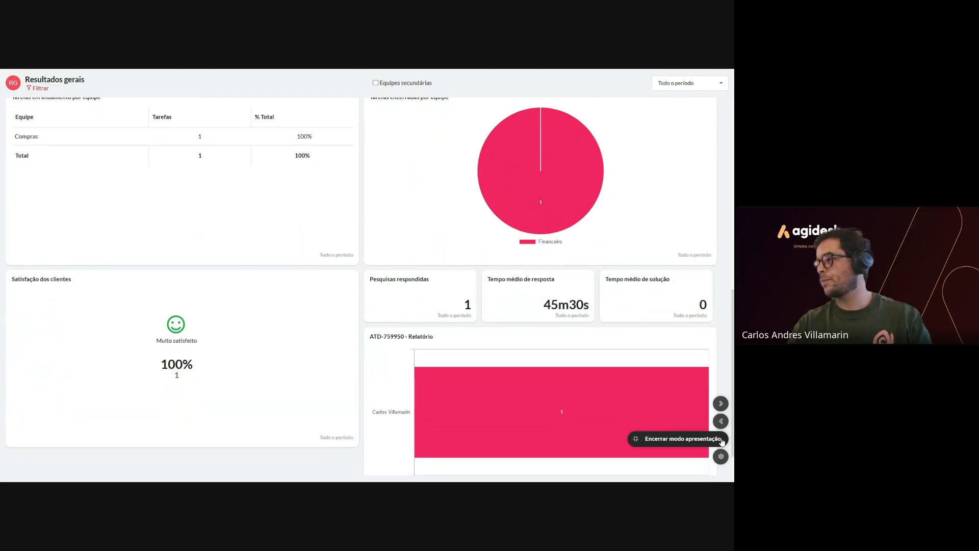
{"action": "left_click", "coordinate": [722, 440]}
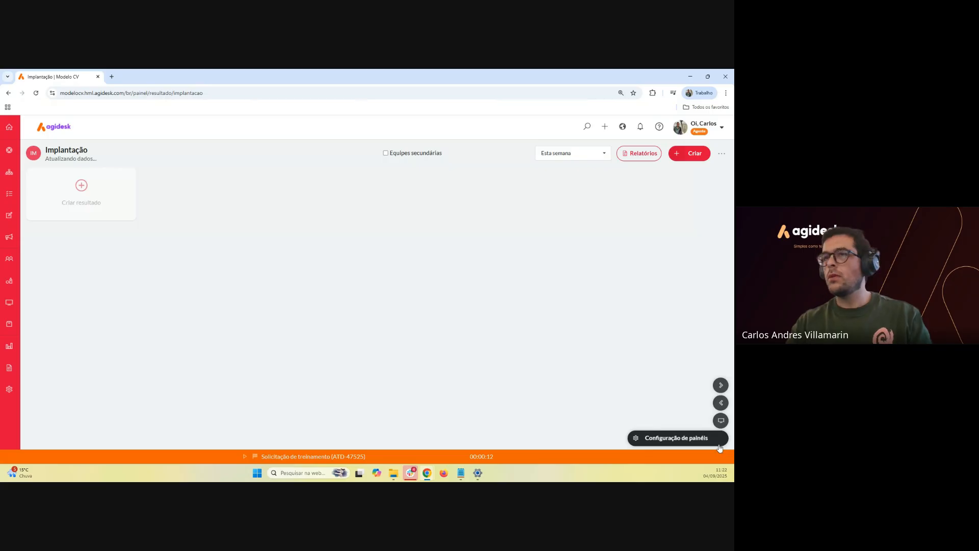
{"action": "left_click", "coordinate": [719, 406]}
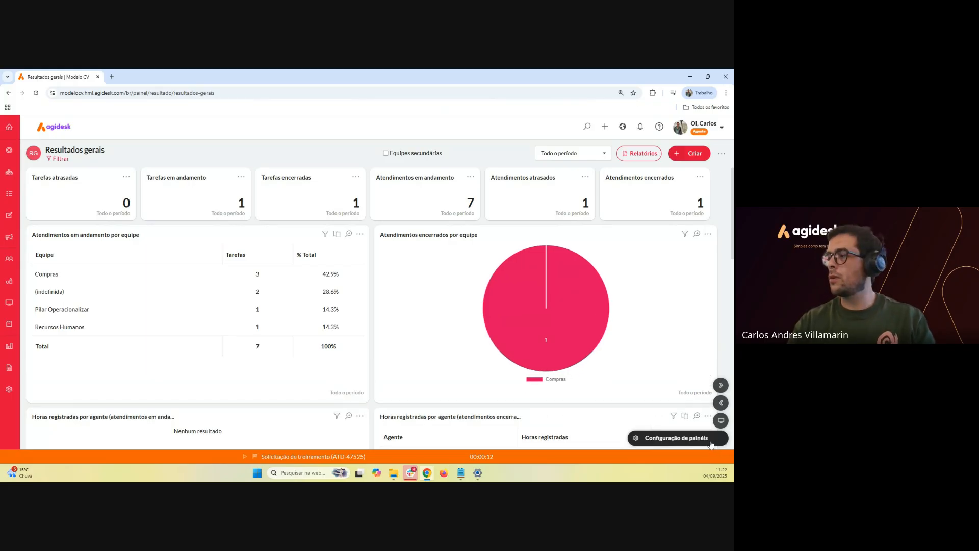
Open the panel configuration, try Implantação as the first panel in the ordering and put Resultados gerais back first
{"action": "left_click", "coordinate": [711, 441]}
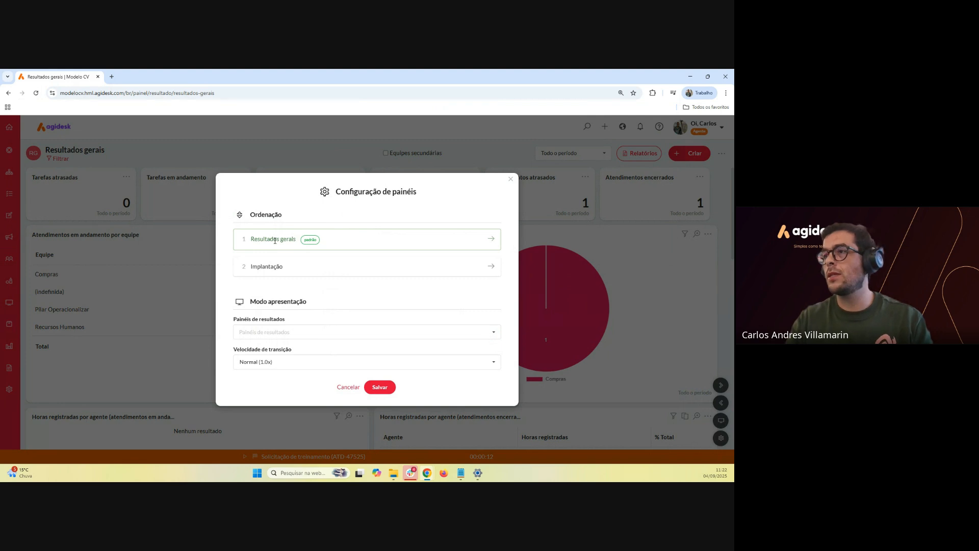
{"action": "left_click_drag", "start_coordinate": [274, 240], "coordinate": [237, 282]}
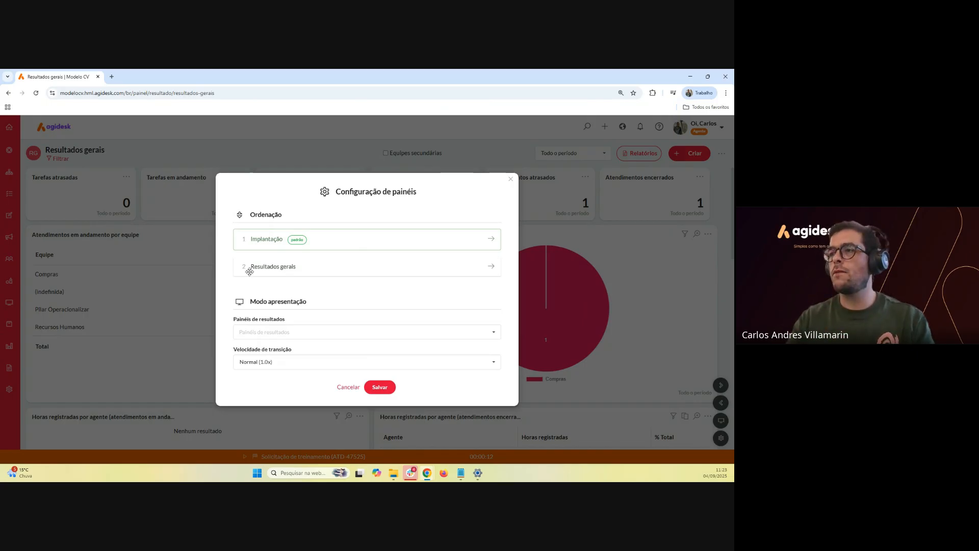
{"action": "left_click_drag", "start_coordinate": [256, 264], "coordinate": [258, 239]}
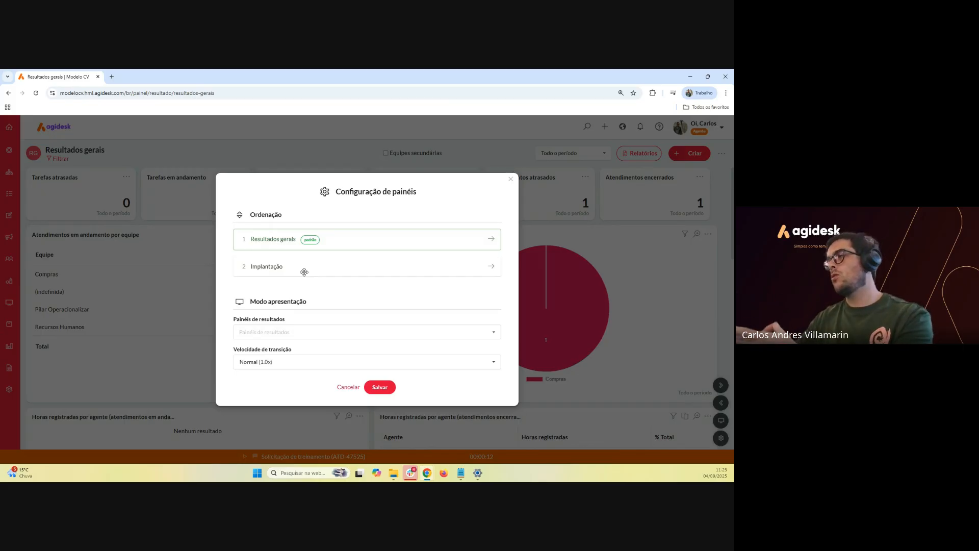
Set Resultados gerais as the presentation mode panel, keep the transition speed at Normal (1.0x) and save the panel configuration
{"action": "left_click", "coordinate": [497, 329]}
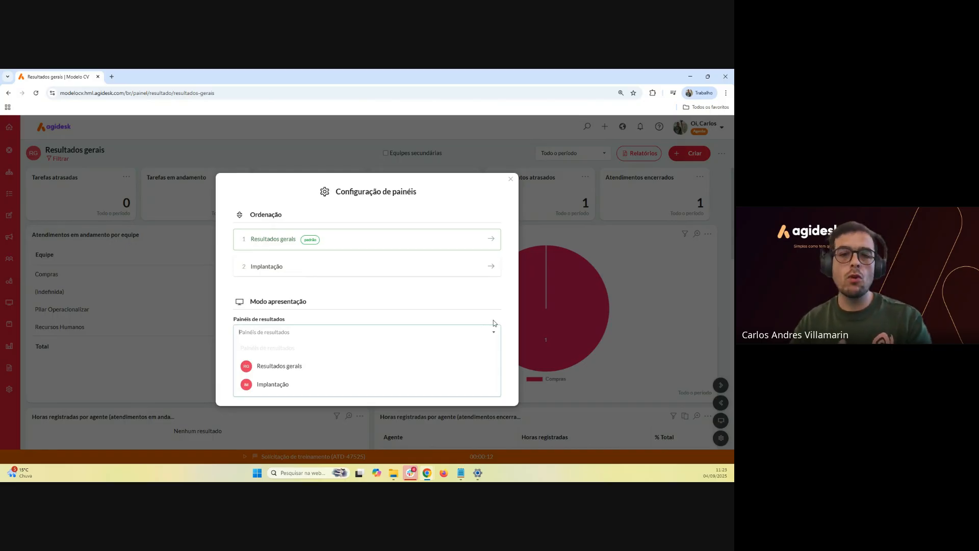
{"action": "left_click", "coordinate": [285, 366]}
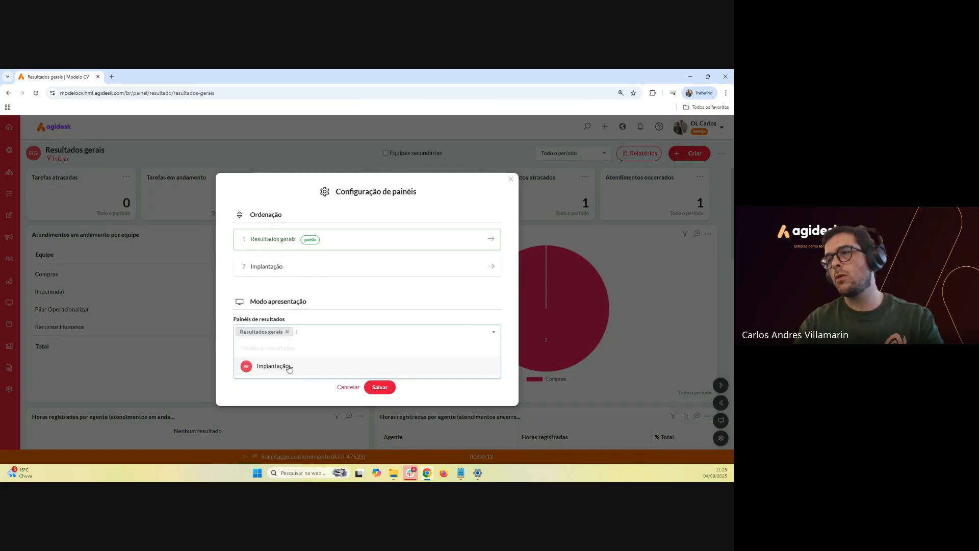
{"action": "left_click", "coordinate": [510, 350]}
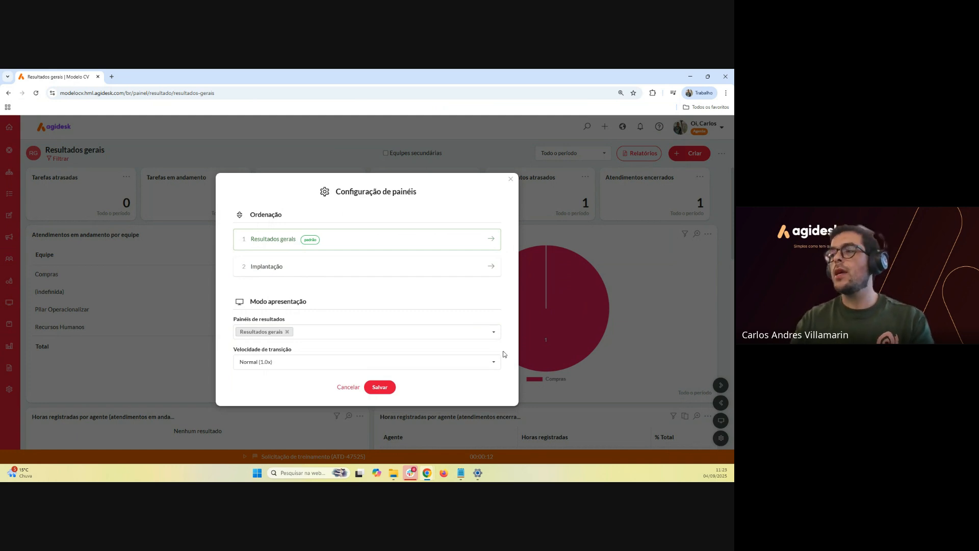
{"action": "left_click", "coordinate": [493, 362]}
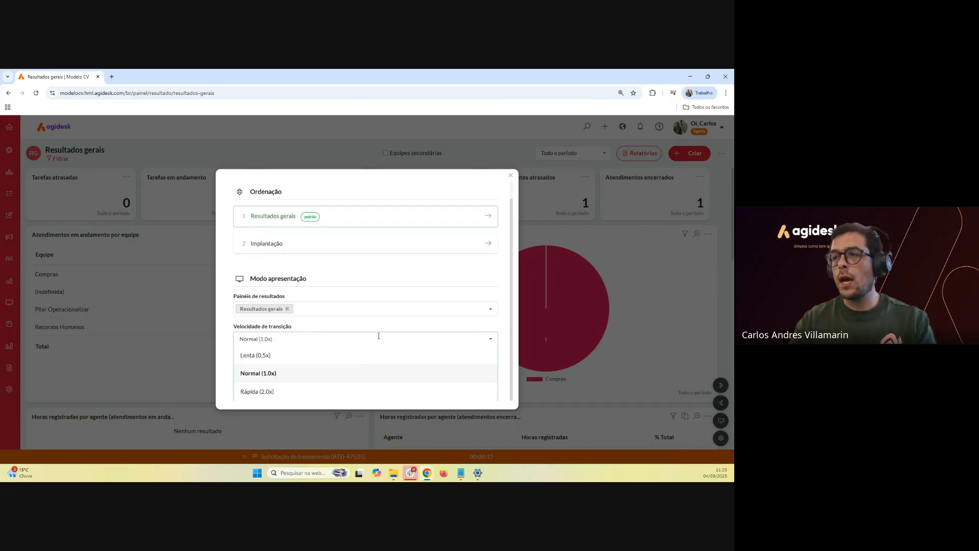
{"action": "left_click", "coordinate": [507, 358]}
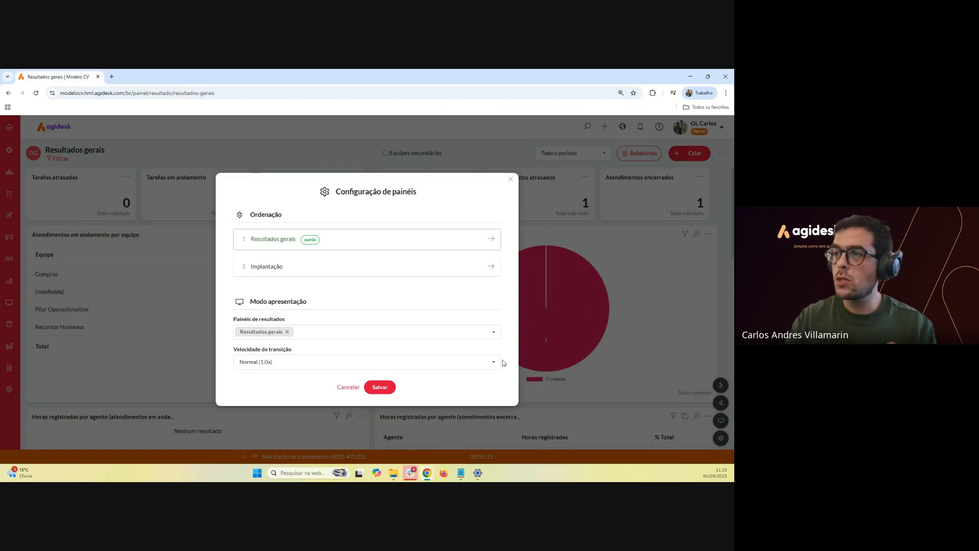
{"action": "left_click", "coordinate": [377, 387]}
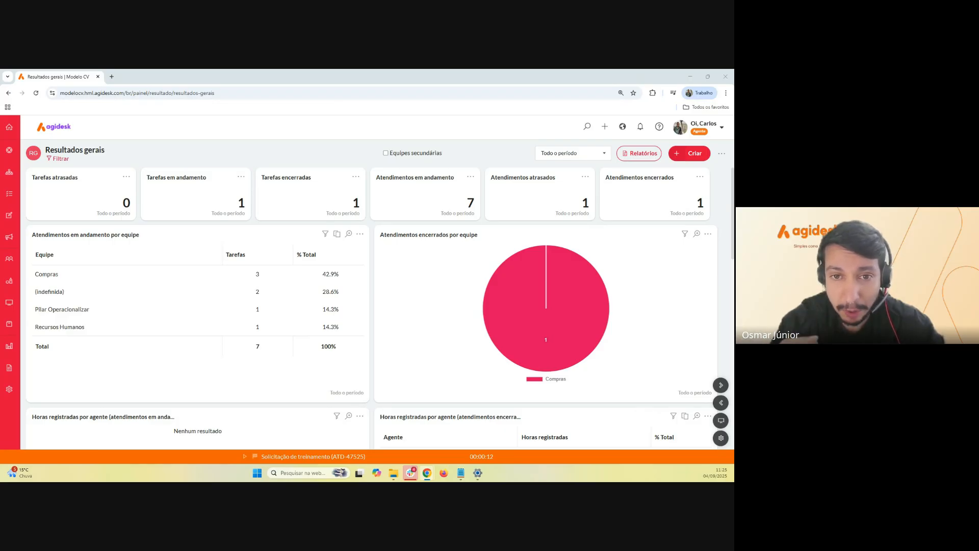
Examine the settings of the Resultados gerais panel, including the Acesso options, and return to the dashboard
{"action": "left_click", "coordinate": [722, 154]}
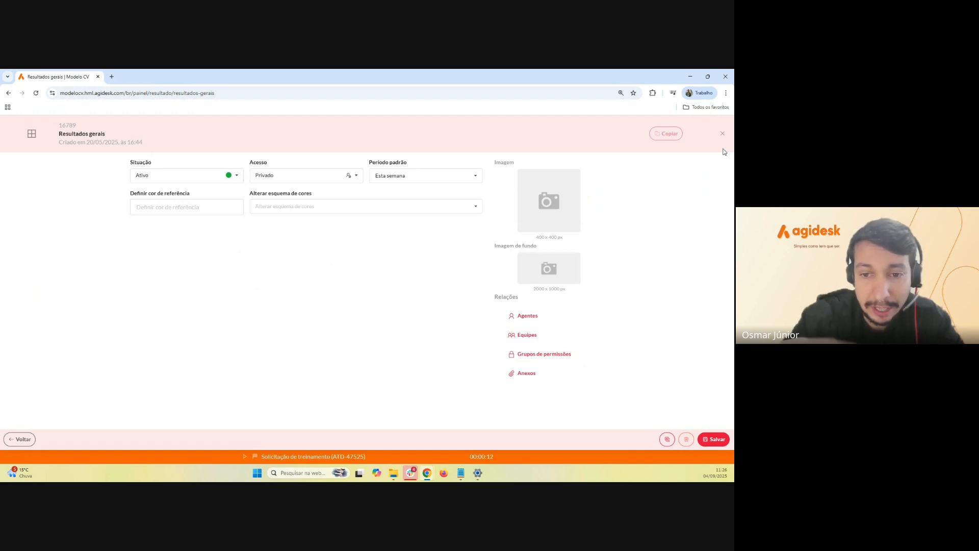
{"action": "key", "text": "ctrl+plus"}
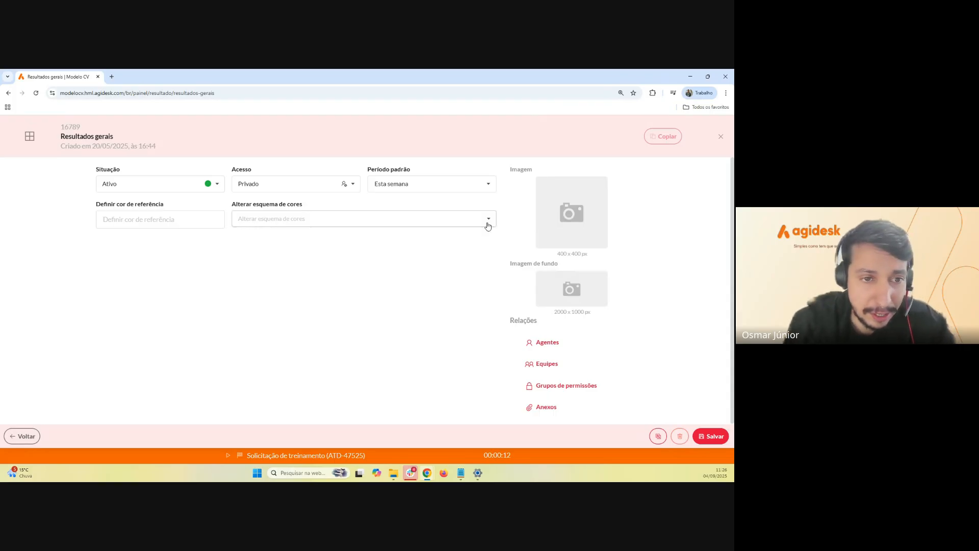
{"action": "left_click", "coordinate": [355, 186]}
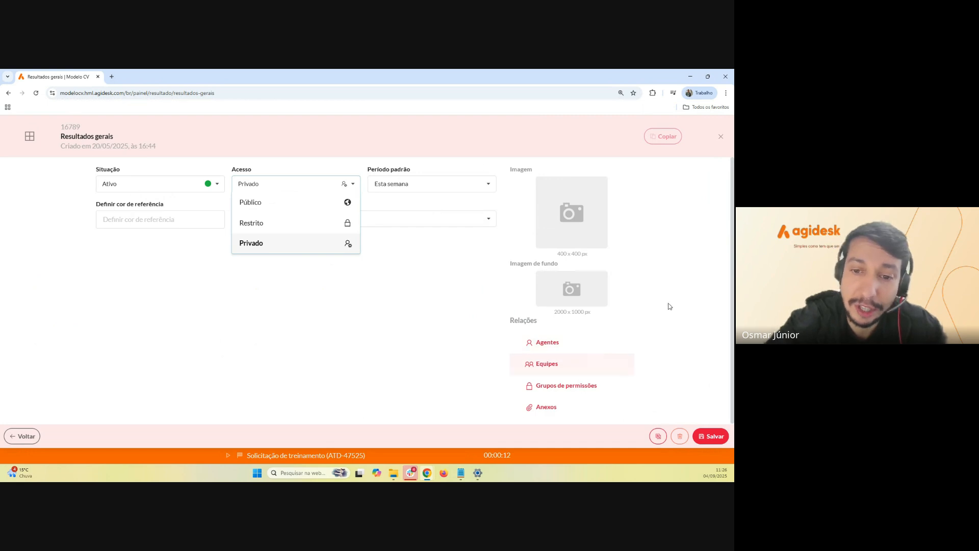
{"action": "left_click", "coordinate": [662, 323]}
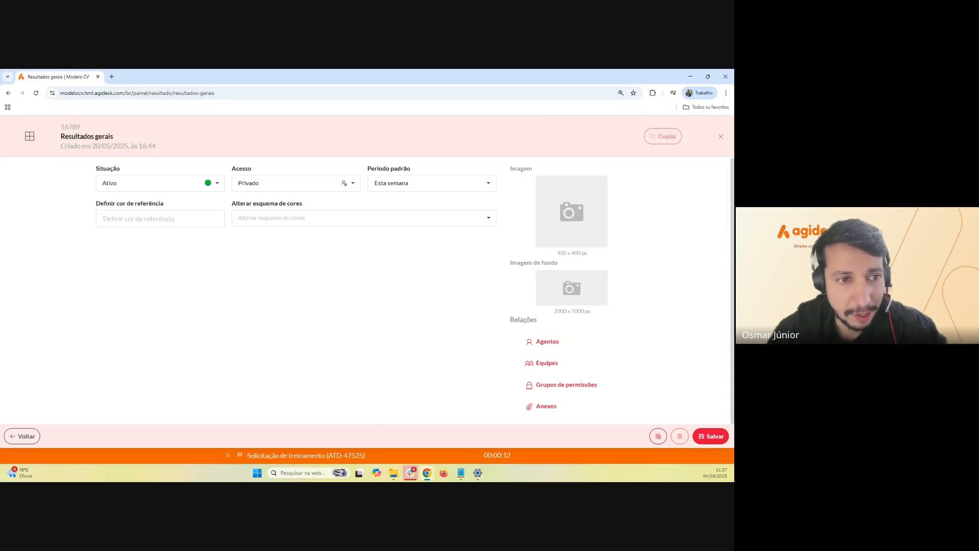
{"action": "left_click", "coordinate": [720, 136]}
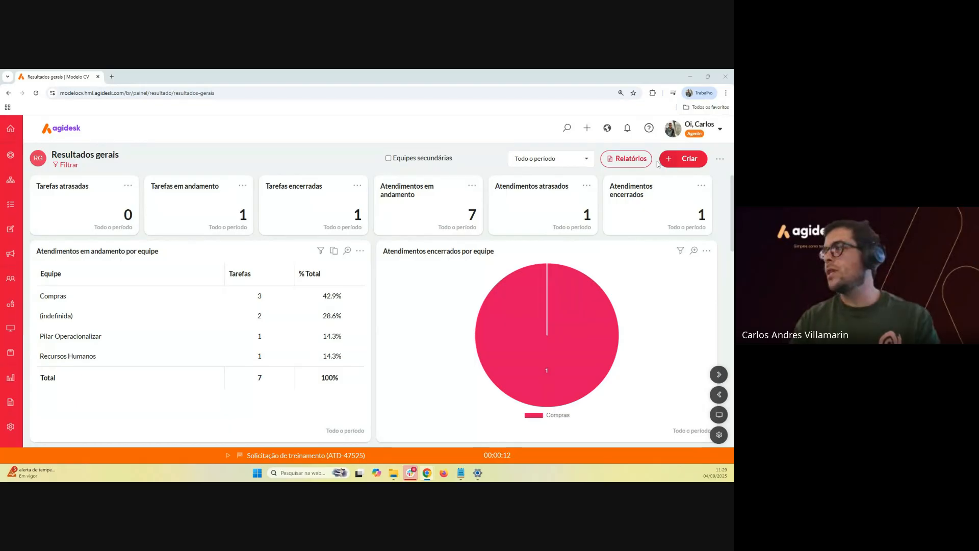
Create a results panel named "Atendimentos atrasados por agente" with Privado access
{"action": "left_click", "coordinate": [683, 164]}
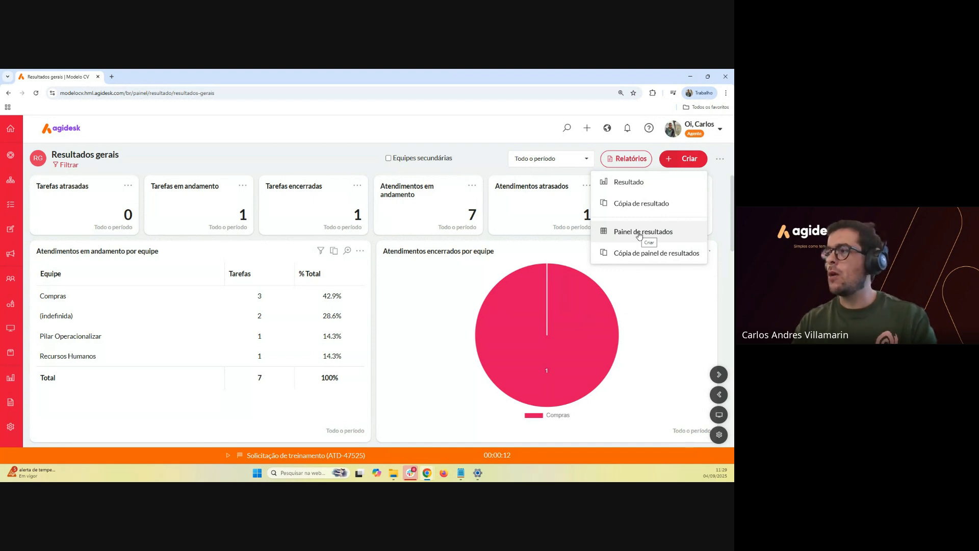
{"action": "left_click", "coordinate": [639, 232]}
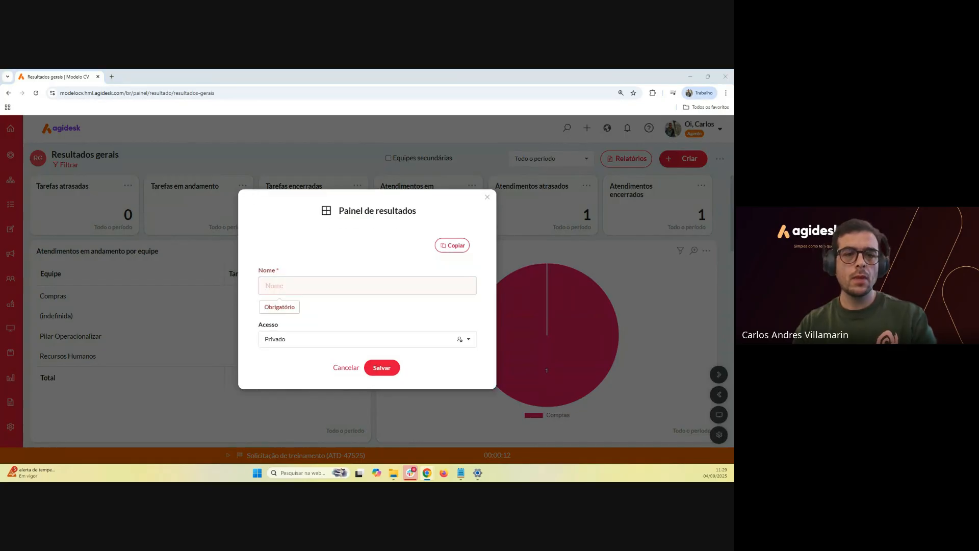
{"action": "left_click", "coordinate": [290, 280]}
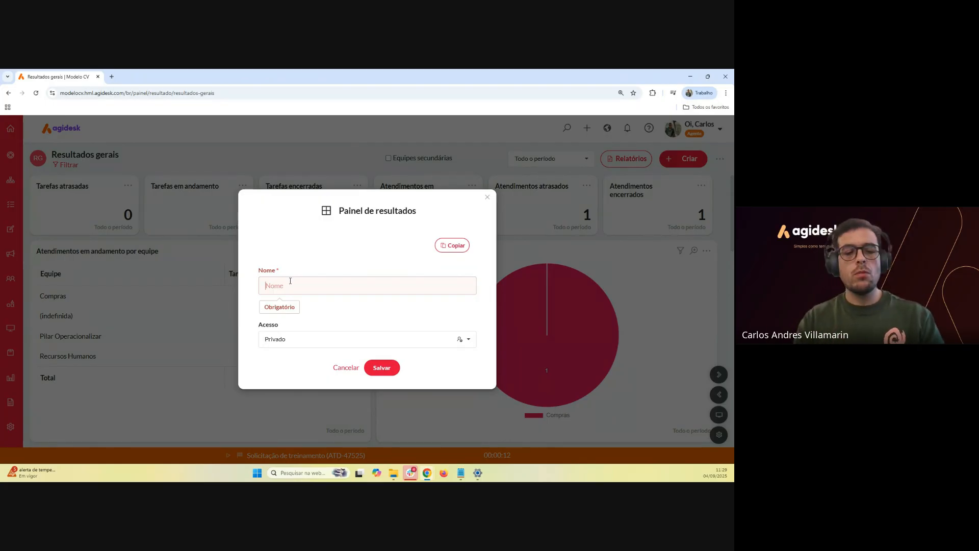
{"action": "type", "text": "Atendiment"}
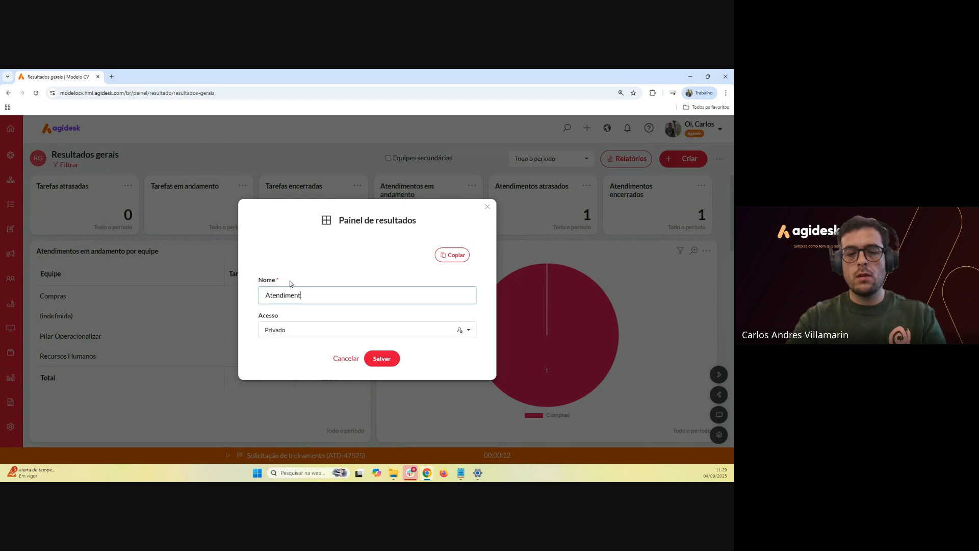
{"action": "type", "text": "os atrasados por "}
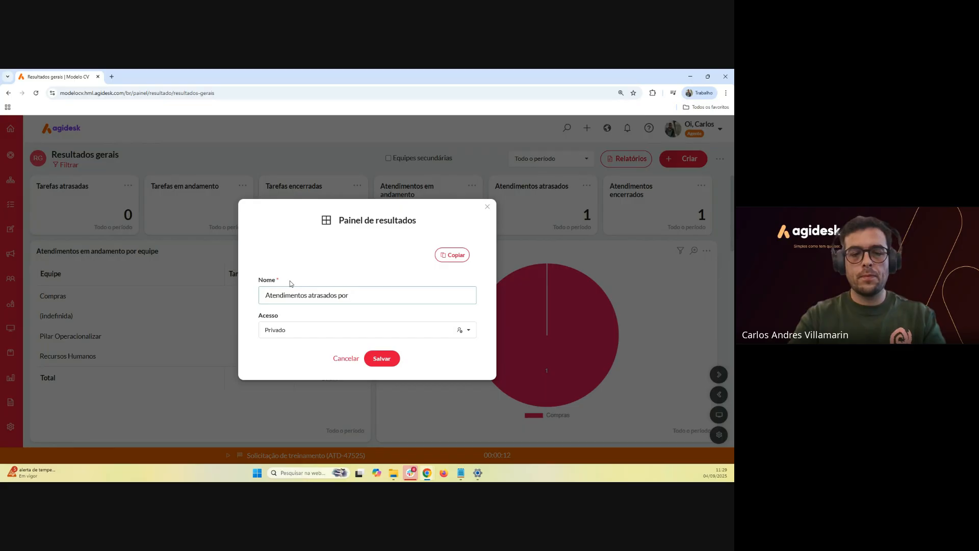
{"action": "type", "text": "agente"}
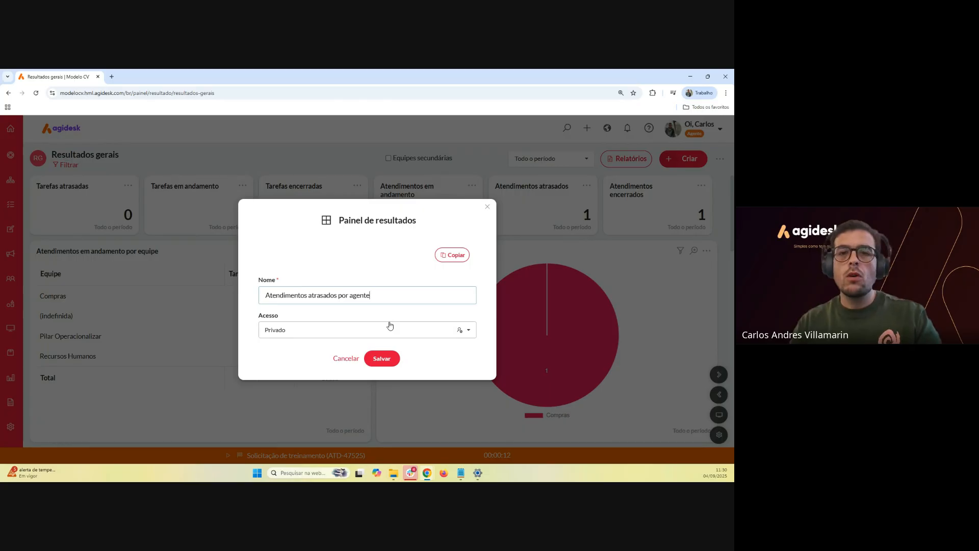
{"action": "left_click", "coordinate": [463, 330]}
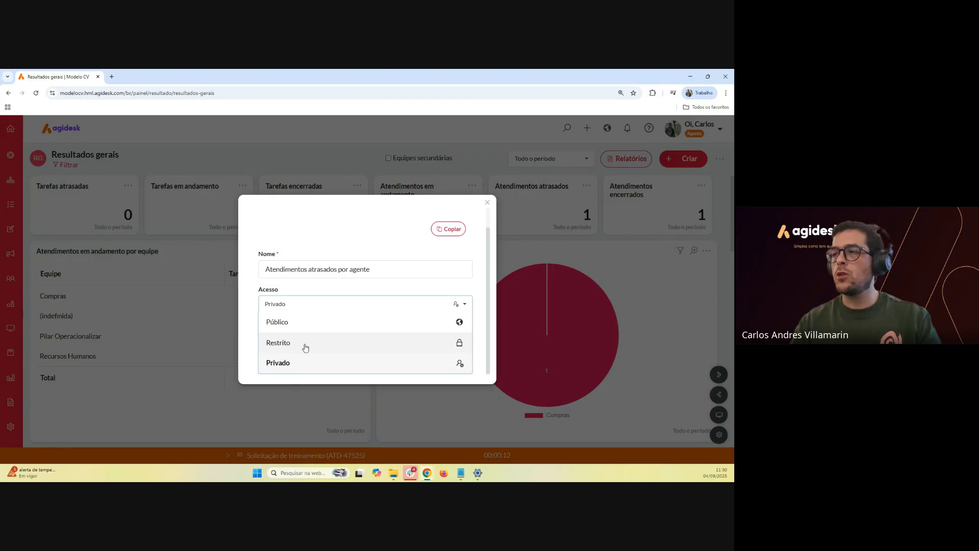
{"action": "left_click", "coordinate": [293, 367]}
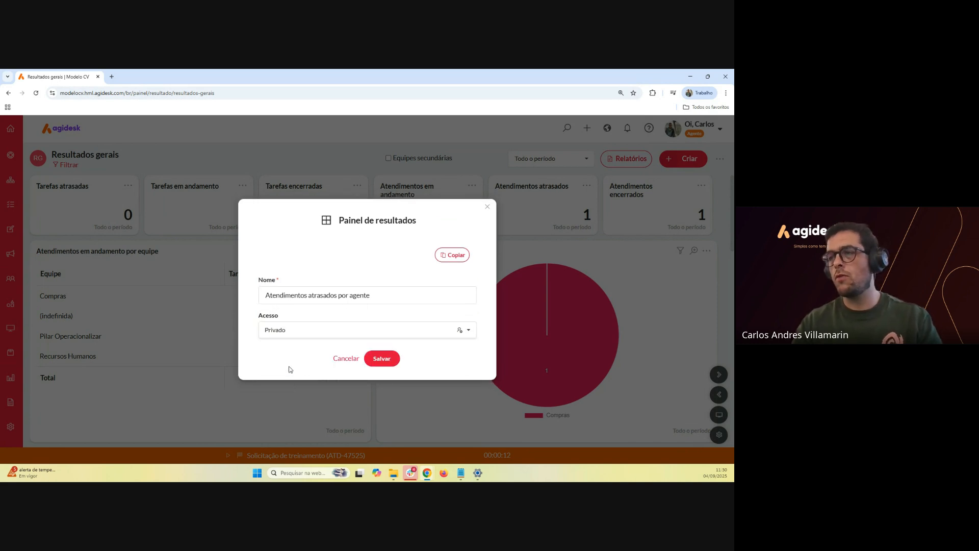
{"action": "left_click", "coordinate": [380, 357]}
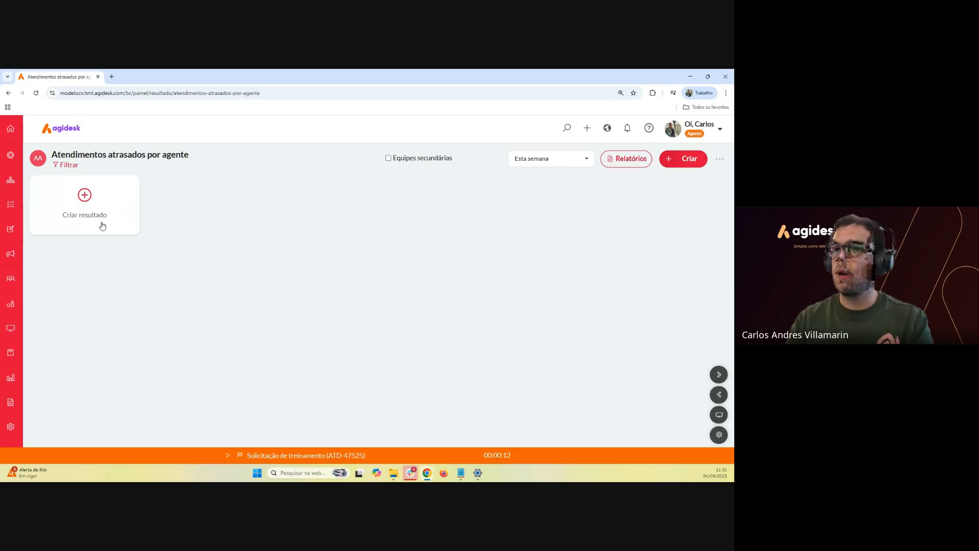
Start a new result in the empty panel and name it "Atendimentos atrasados por agente"
{"action": "left_click", "coordinate": [85, 199]}
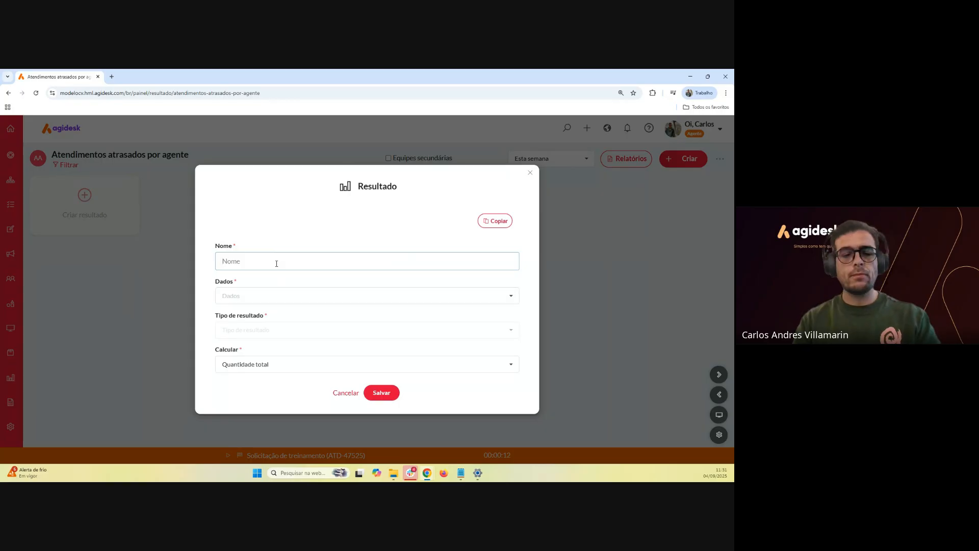
{"action": "type", "text": "Atendimentos"}
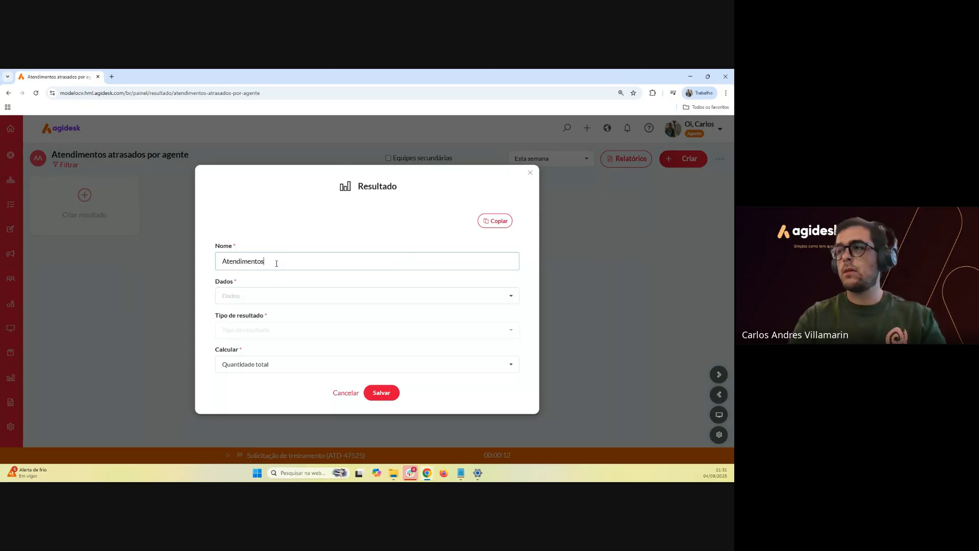
{"action": "type", "text": " atrasados "}
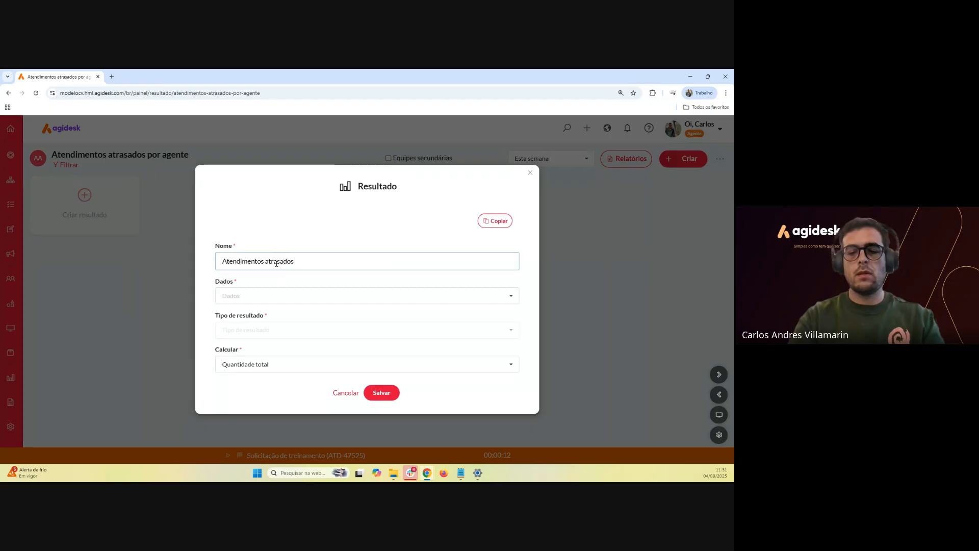
{"action": "type", "text": "por agente"}
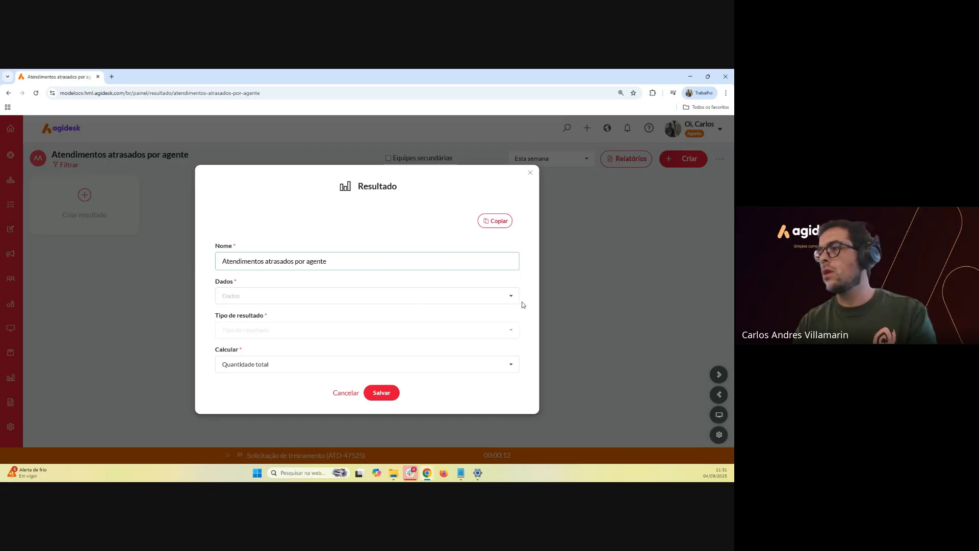
Review the available data sources for the result and set Dados to Tarefas e atendimentos
{"action": "left_click", "coordinate": [507, 300]}
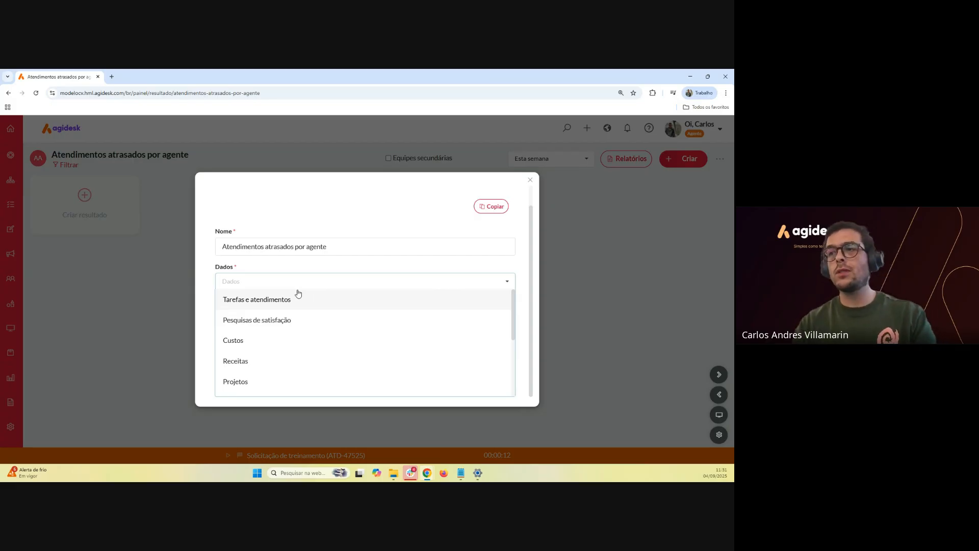
{"action": "scroll", "coordinate": [284, 312], "scroll_direction": "down", "scroll_amount": 1}
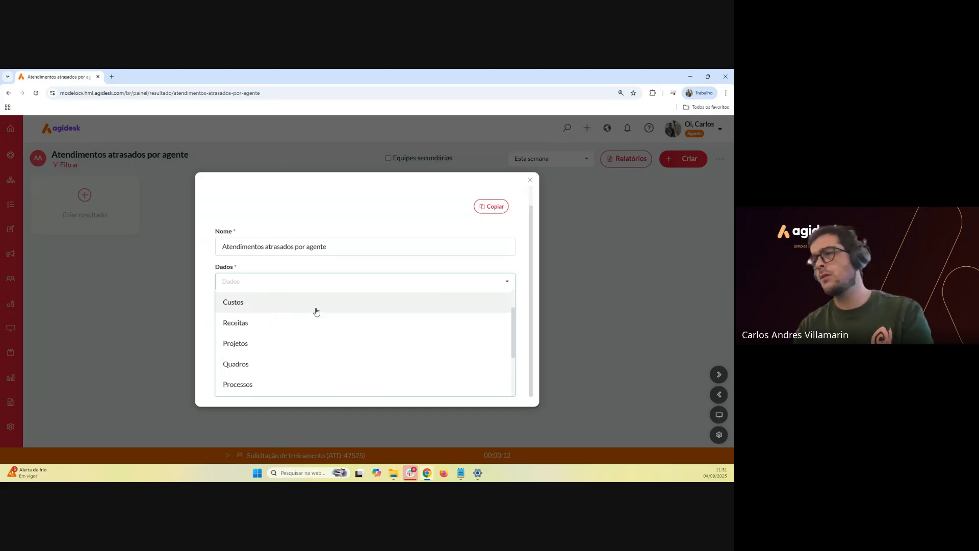
{"action": "scroll", "coordinate": [312, 316], "scroll_direction": "down", "scroll_amount": 2}
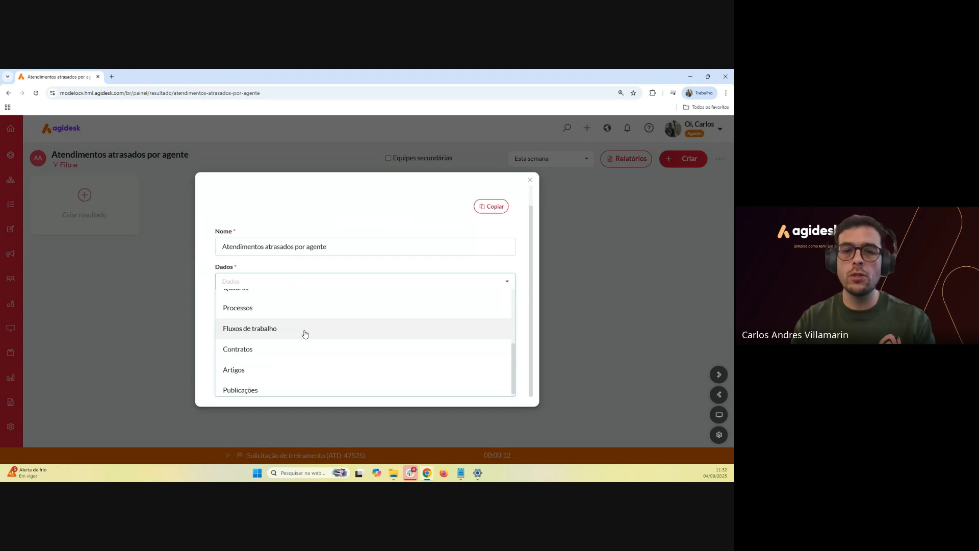
{"action": "scroll", "coordinate": [304, 334], "scroll_direction": "down", "scroll_amount": 1}
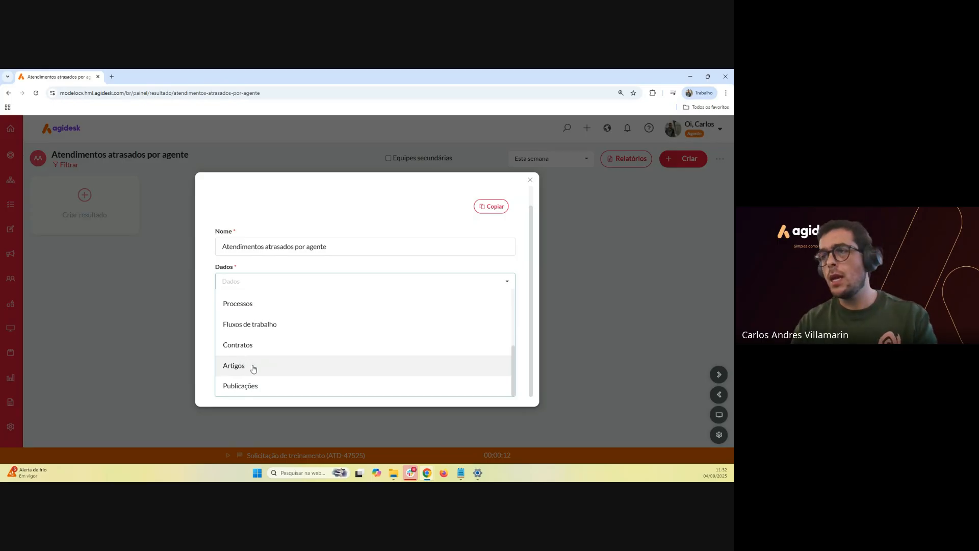
{"action": "scroll", "coordinate": [280, 339], "scroll_direction": "up", "scroll_amount": 5}
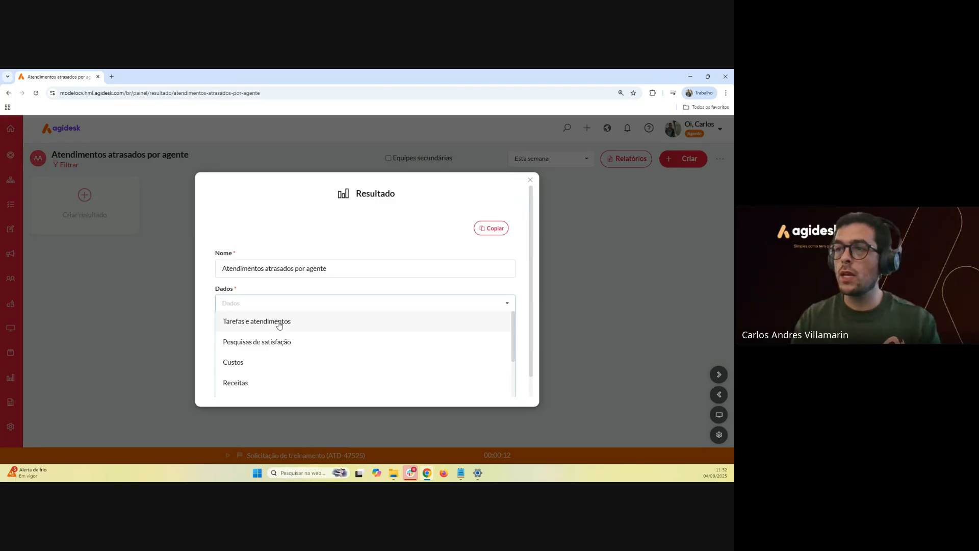
{"action": "left_click", "coordinate": [279, 323]}
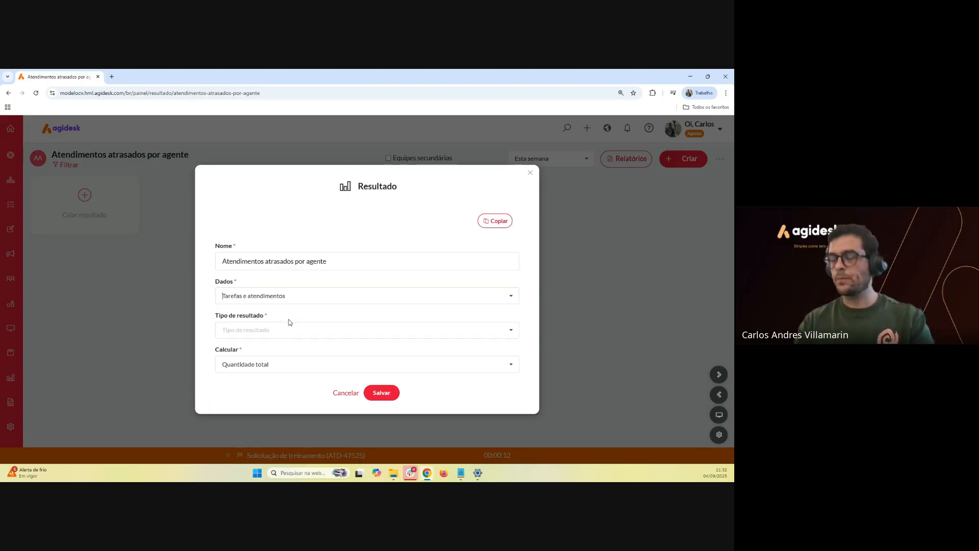
Examine the available Tipo de resultado options, from counters to stacked, horizontal and vertical bar charts
{"action": "left_click", "coordinate": [506, 335]}
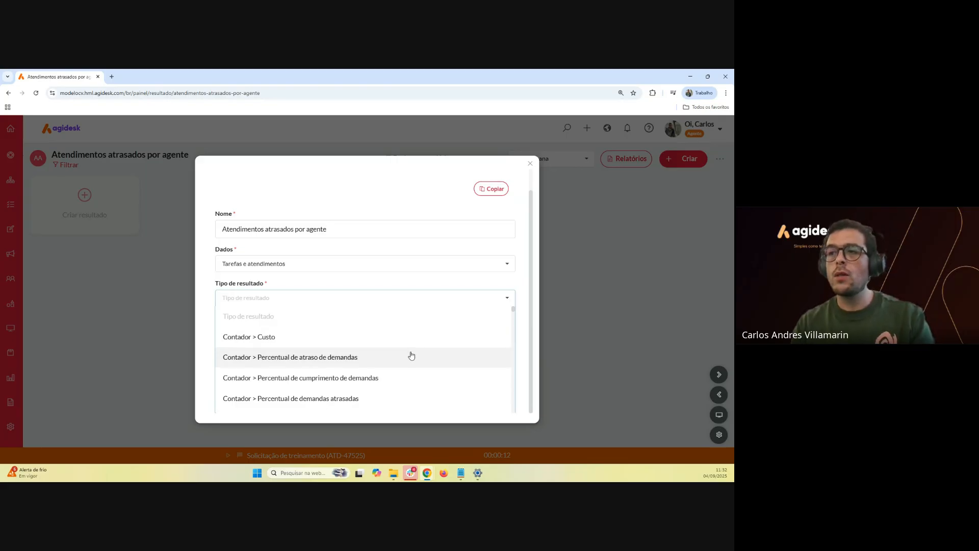
{"action": "scroll", "coordinate": [411, 355], "scroll_direction": "down", "scroll_amount": 2}
{"action": "scroll", "coordinate": [411, 356], "scroll_direction": "down", "scroll_amount": 3}
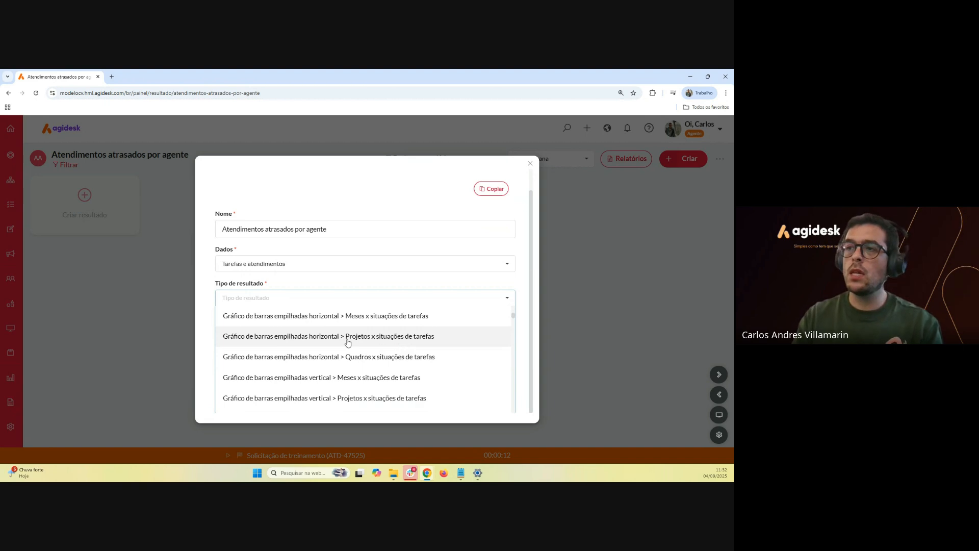
{"action": "scroll", "coordinate": [351, 342], "scroll_direction": "up", "scroll_amount": 5}
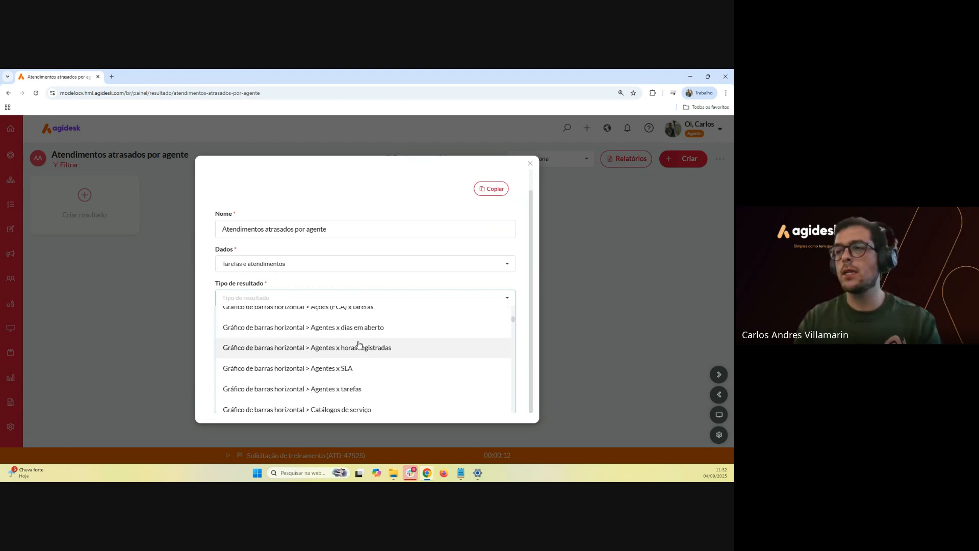
{"action": "scroll", "coordinate": [361, 342], "scroll_direction": "down", "scroll_amount": 1}
{"action": "scroll", "coordinate": [361, 340], "scroll_direction": "up", "scroll_amount": 1}
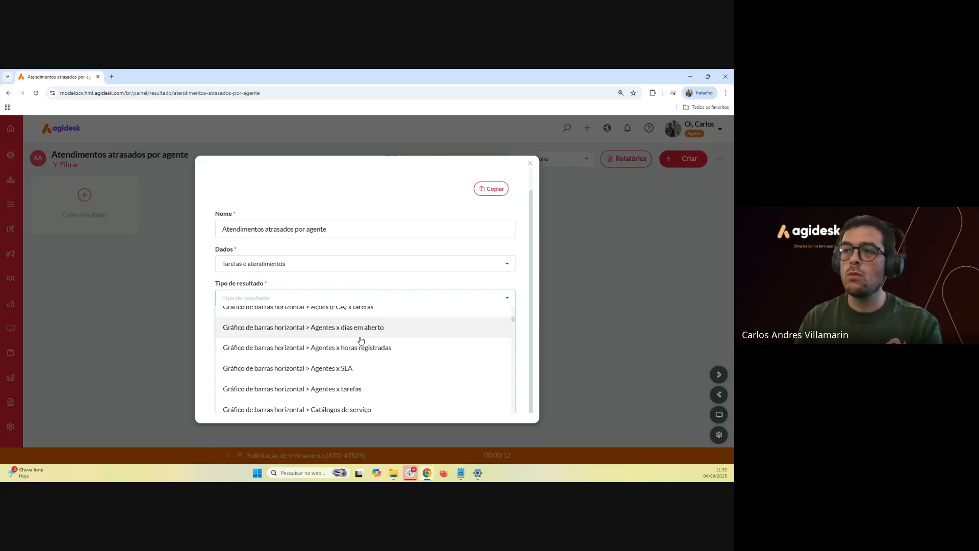
{"action": "scroll", "coordinate": [360, 340], "scroll_direction": "down", "scroll_amount": 8}
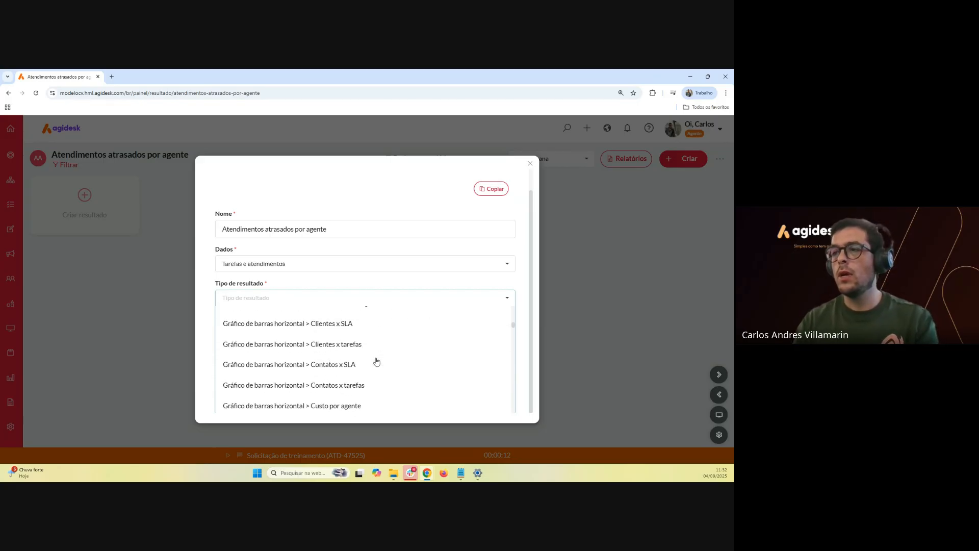
{"action": "scroll", "coordinate": [306, 350], "scroll_direction": "down", "scroll_amount": 10}
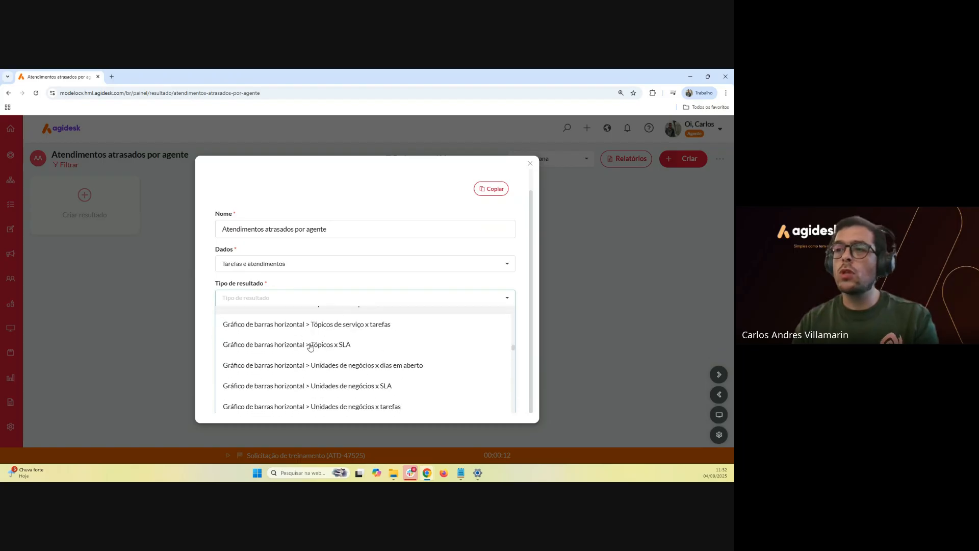
{"action": "scroll", "coordinate": [327, 347], "scroll_direction": "down", "scroll_amount": 8}
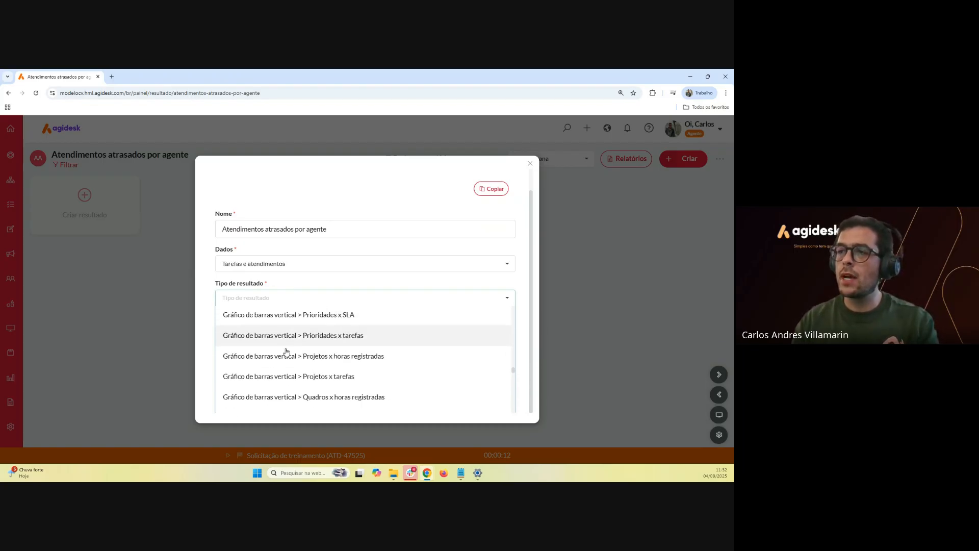
{"action": "scroll", "coordinate": [292, 349], "scroll_direction": "down", "scroll_amount": 2}
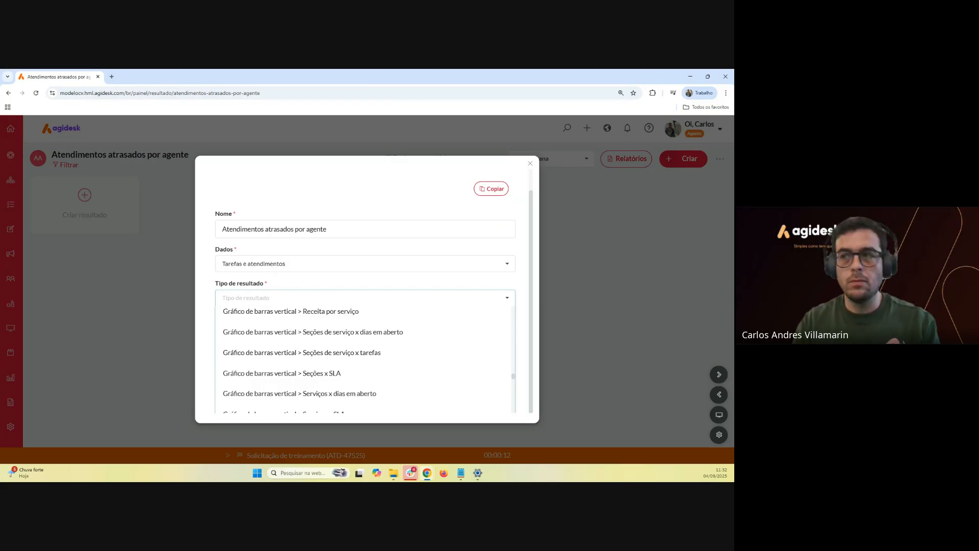
{"action": "scroll", "coordinate": [228, 306], "scroll_direction": "up", "scroll_amount": 3}
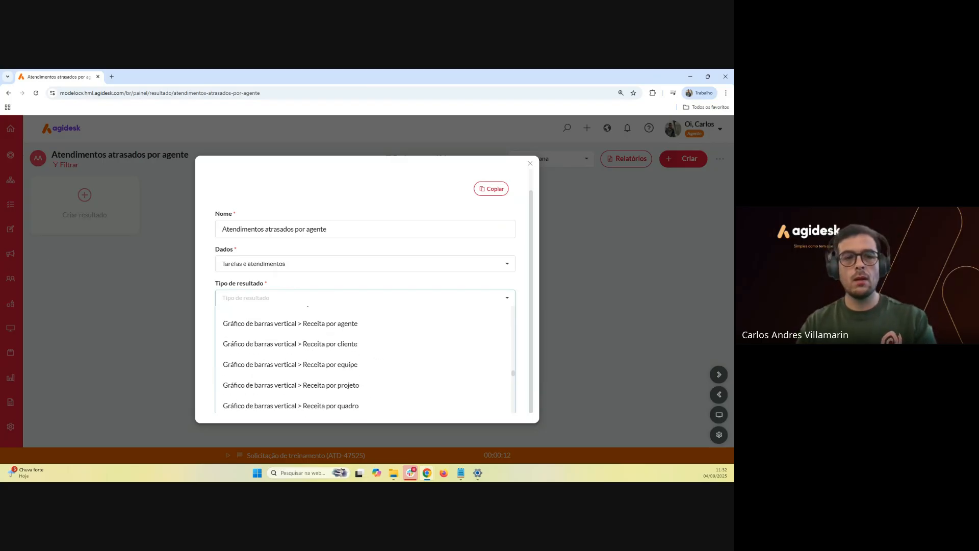
Search the result types for "lista > agentes" and set Tipo de resultado to Lista > Agentes x tarefas
{"action": "left_click", "coordinate": [280, 300]}
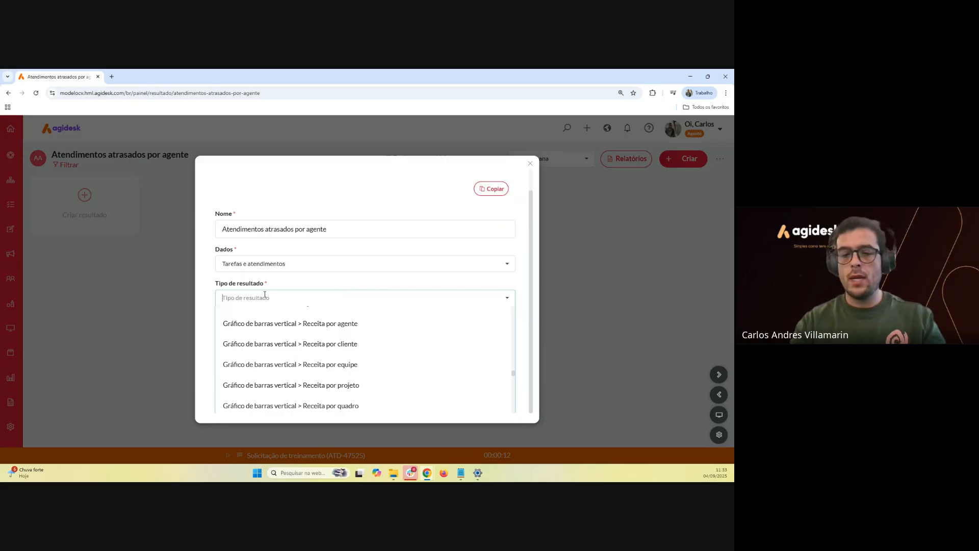
{"action": "type", "text": "lista >"}
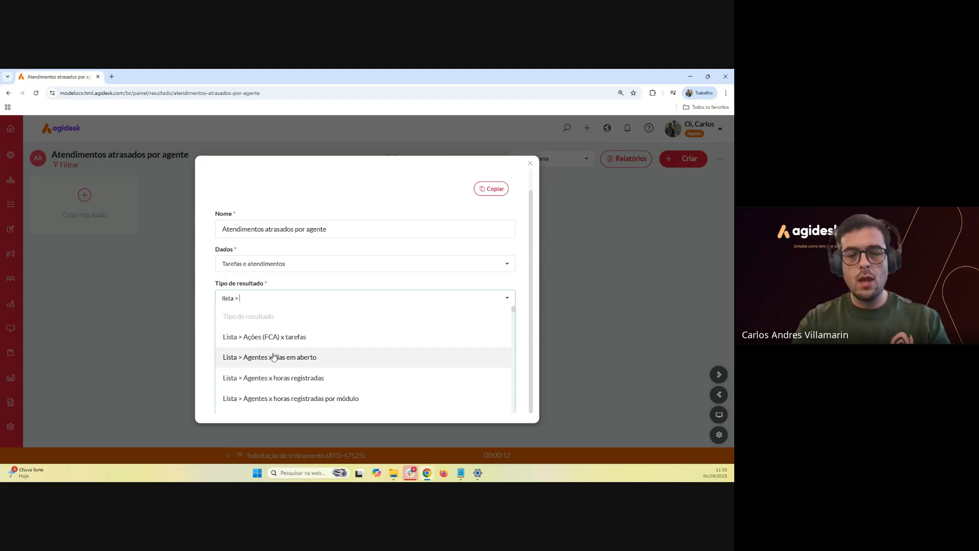
{"action": "type", "text": "agentes"}
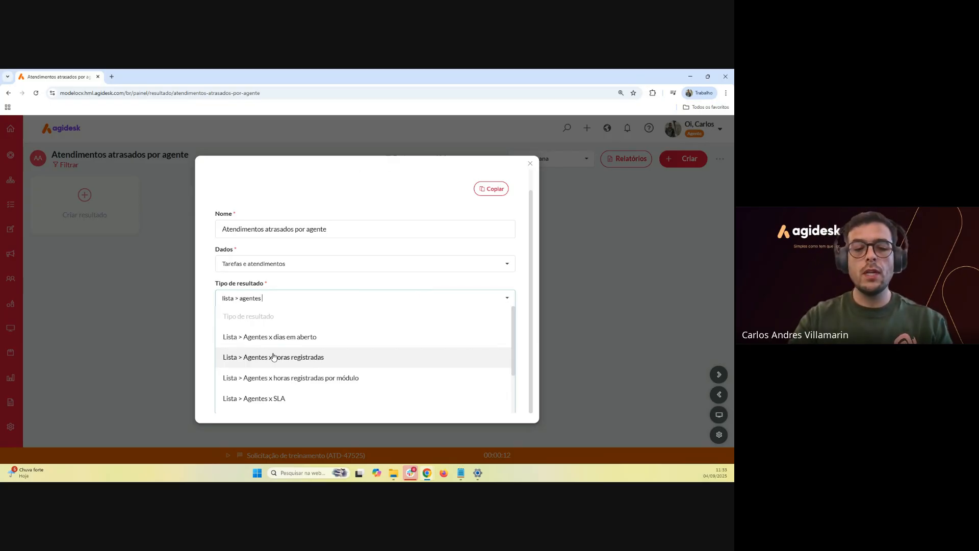
{"action": "type", "text": "X"}
{"action": "key", "text": "BackSpace"}
{"action": "type", "text": "x"}
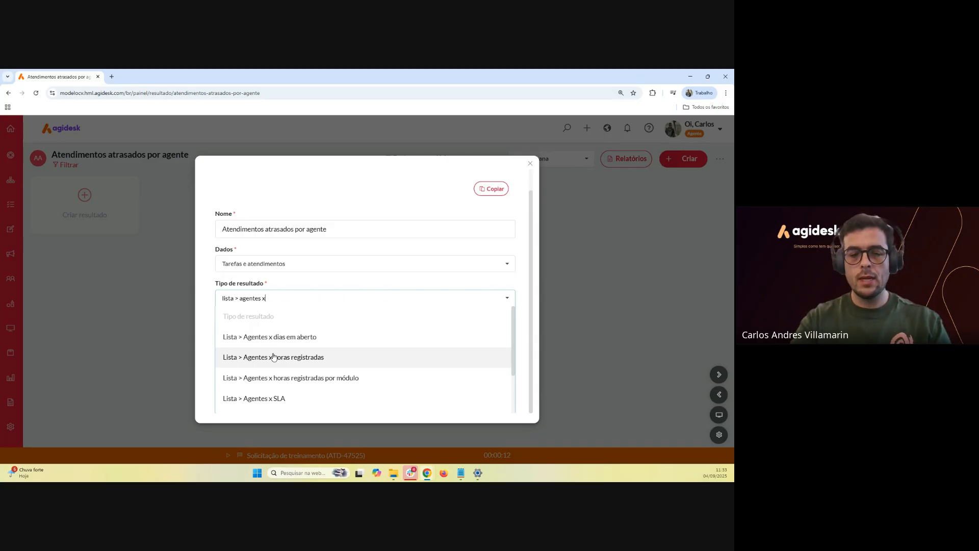
{"action": "type", "text": " agente"}
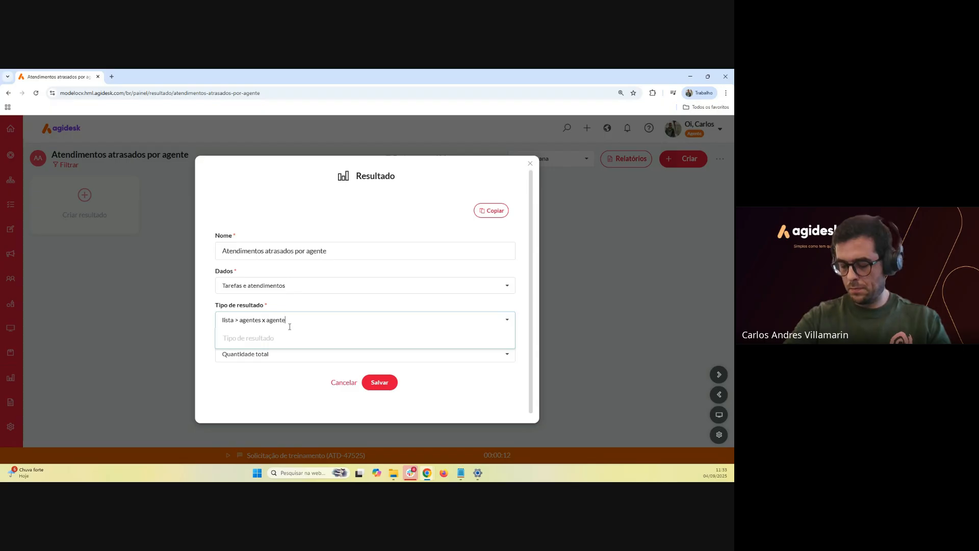
{"action": "key", "text": "BackSpace"}
{"action": "key", "text": "BackSpace"}
{"action": "key", "text": "BackSpace"}
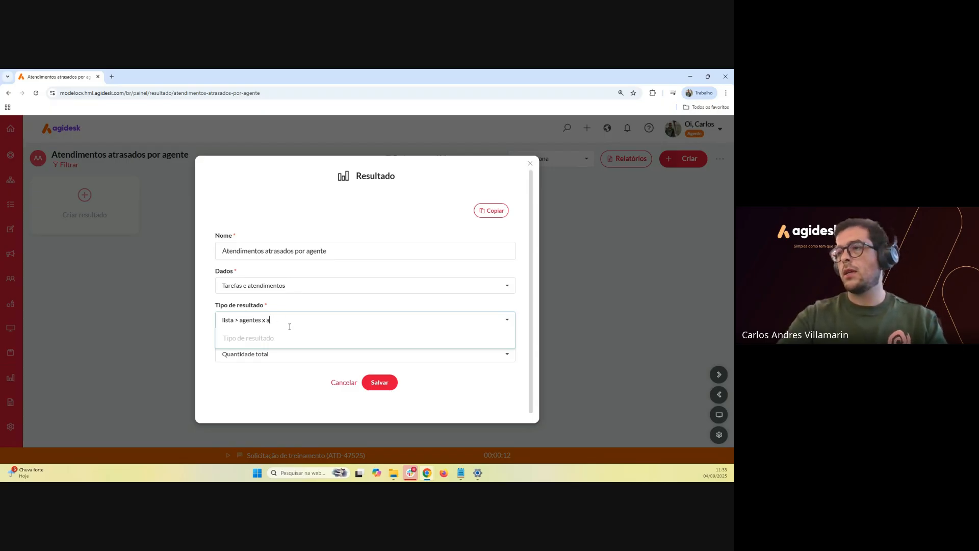
{"action": "key", "text": "BackSpace"}
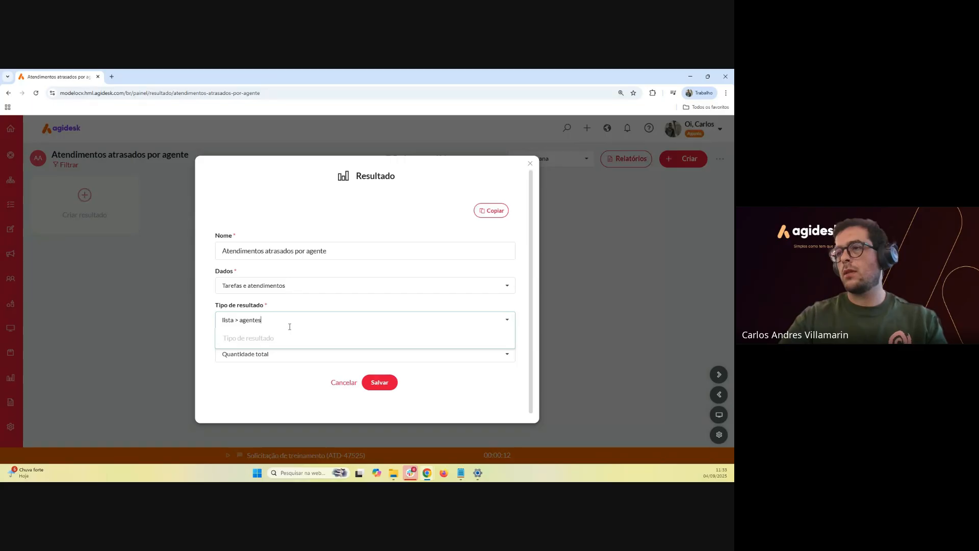
{"action": "scroll", "coordinate": [313, 336], "scroll_direction": "down", "scroll_amount": 2}
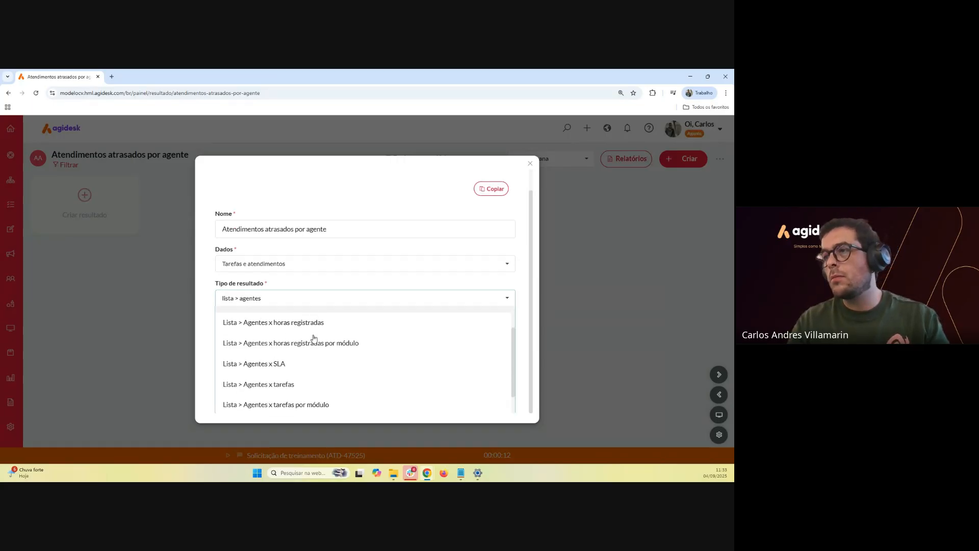
{"action": "scroll", "coordinate": [315, 338], "scroll_direction": "down", "scroll_amount": 1}
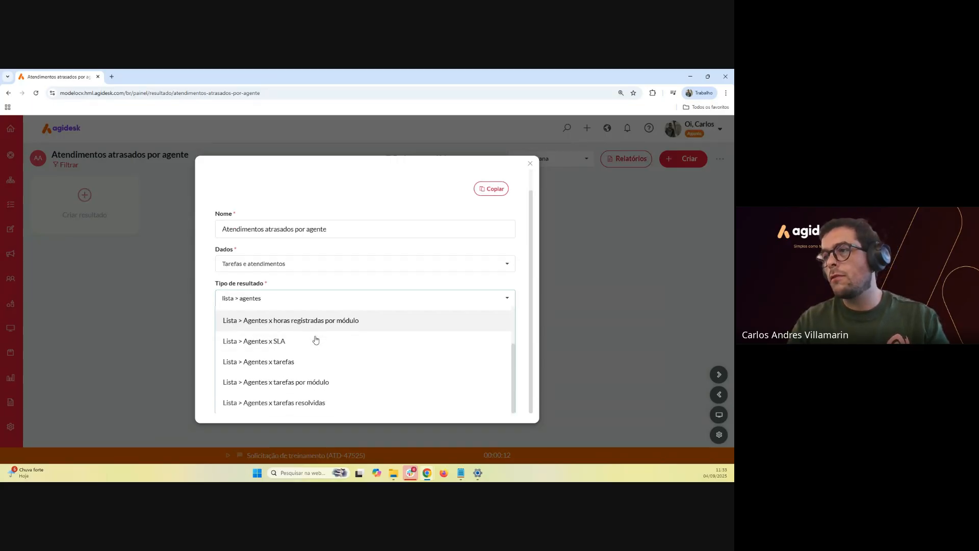
{"action": "left_click", "coordinate": [282, 365]}
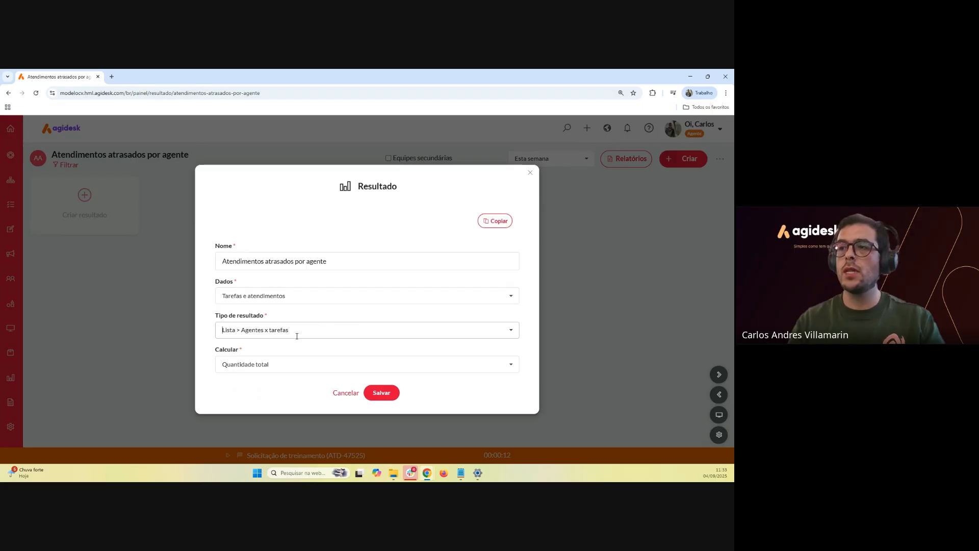
Review the Calcular options, choose Quantidade total and save the new result
{"action": "left_click", "coordinate": [510, 365]}
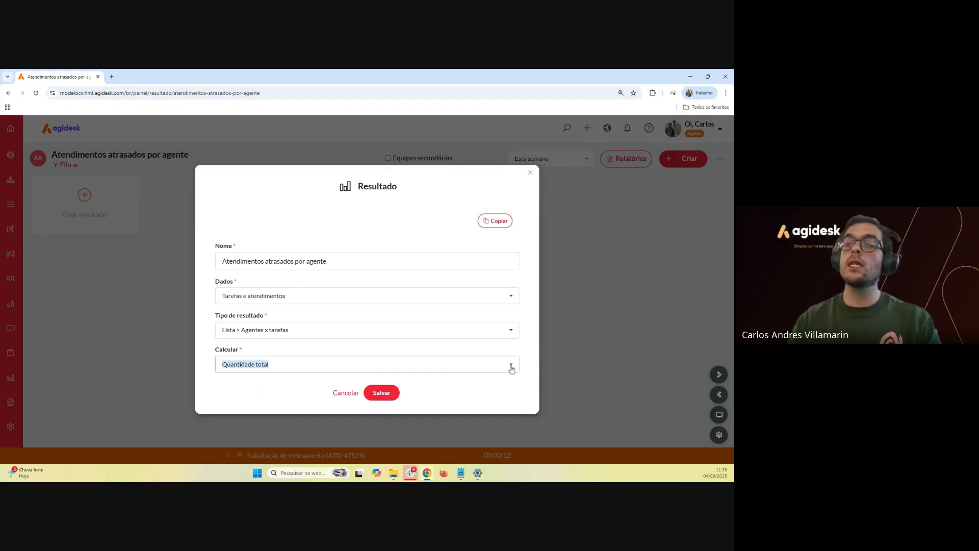
{"action": "left_click", "coordinate": [511, 369]}
{"action": "scroll", "coordinate": [512, 342], "scroll_direction": "down", "scroll_amount": 2}
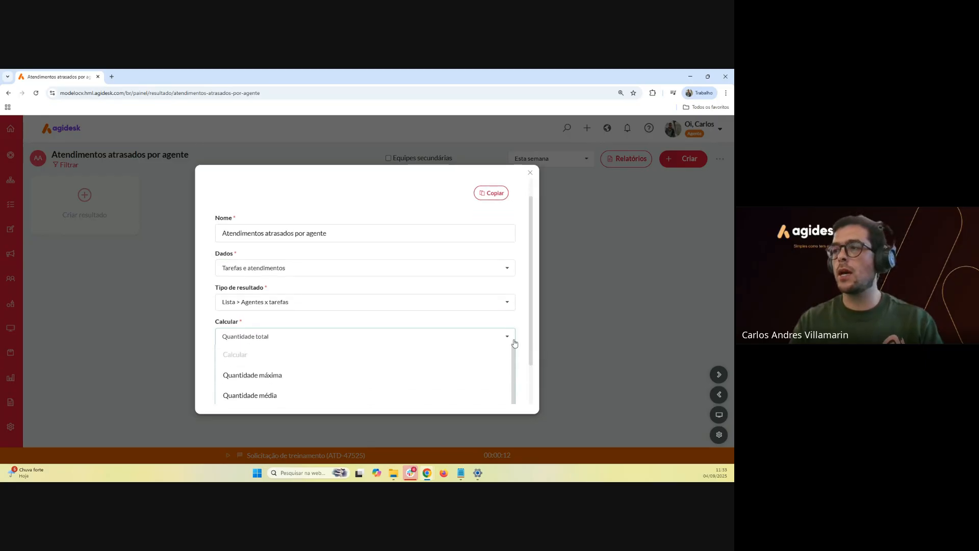
{"action": "scroll", "coordinate": [512, 338], "scroll_direction": "down", "scroll_amount": 1}
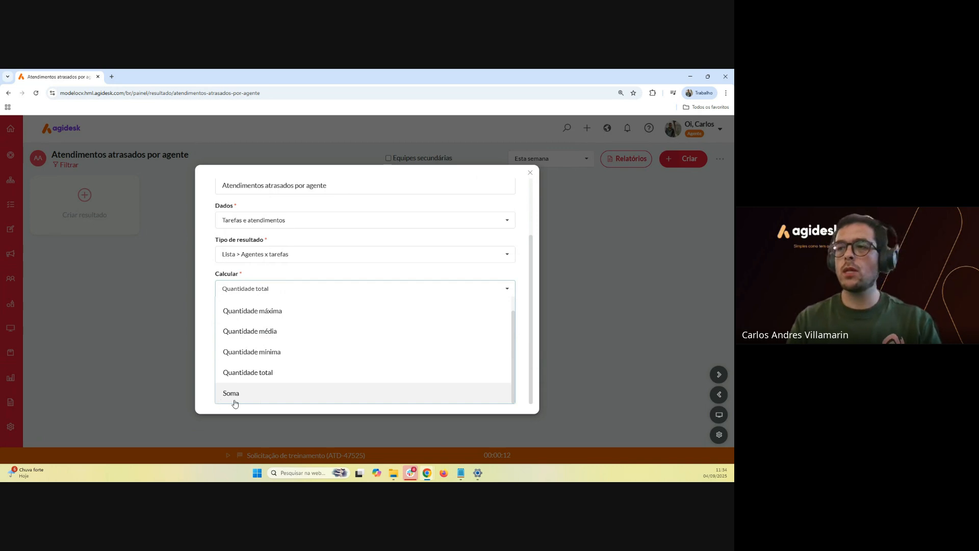
{"action": "left_click", "coordinate": [265, 378]}
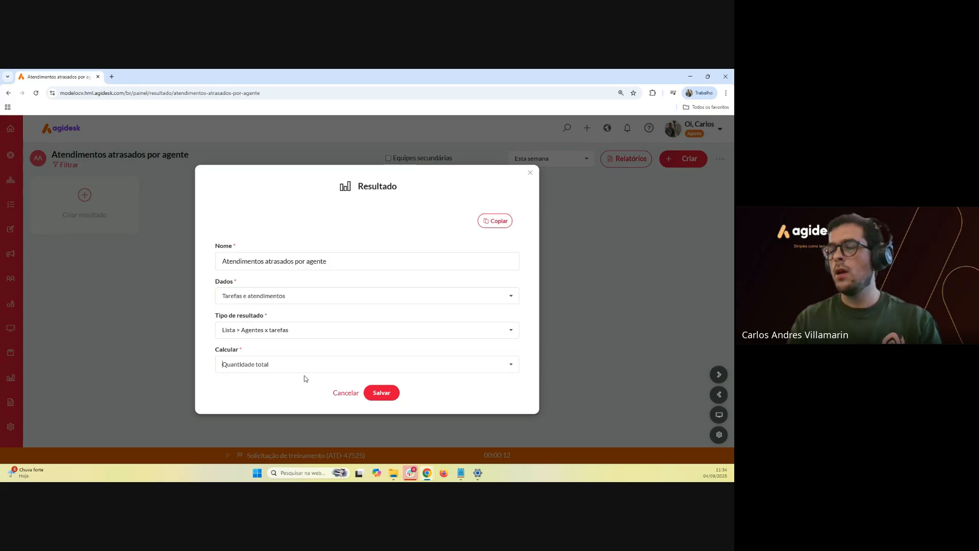
{"action": "left_click", "coordinate": [385, 396]}
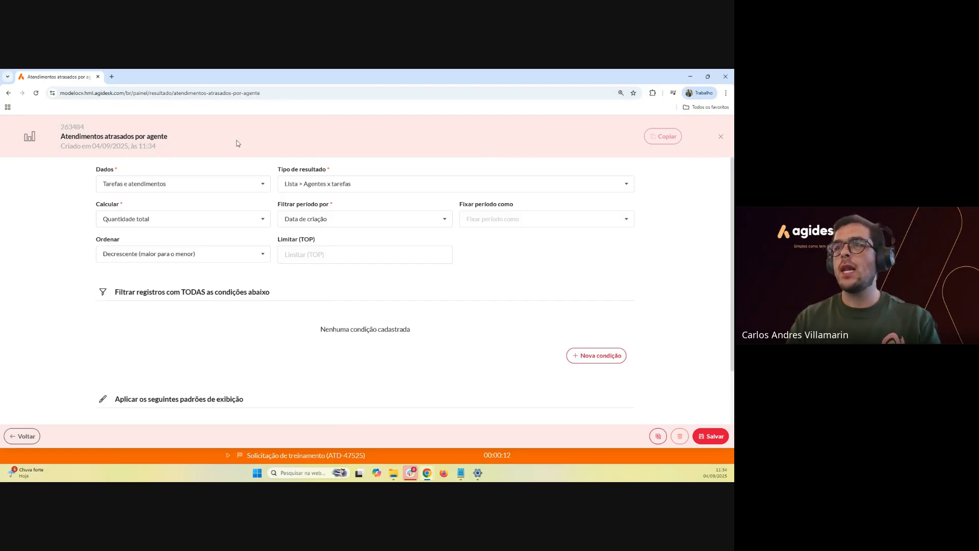
Open the result's name in the header for editing and leave the field without entering a new name
{"action": "left_click", "coordinate": [125, 137]}
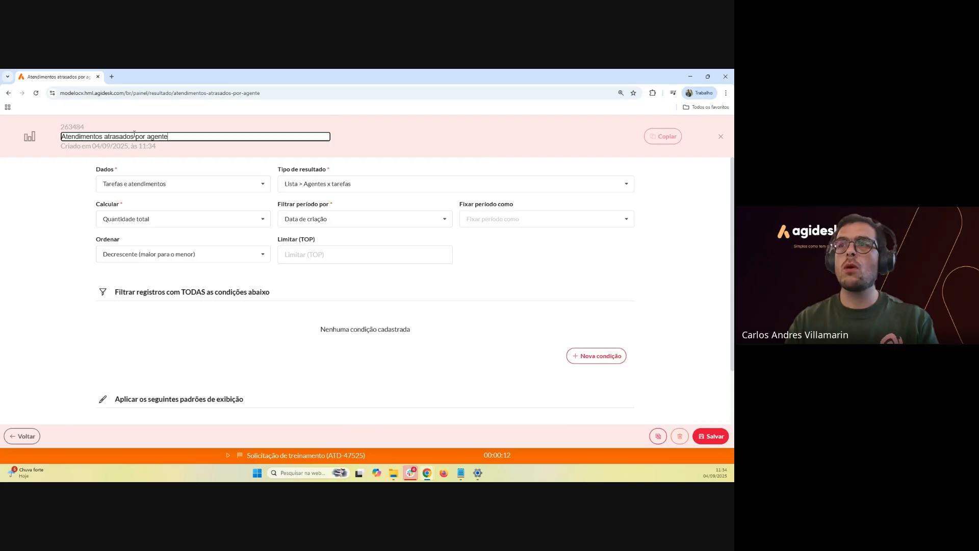
{"action": "left_click", "coordinate": [72, 125]}
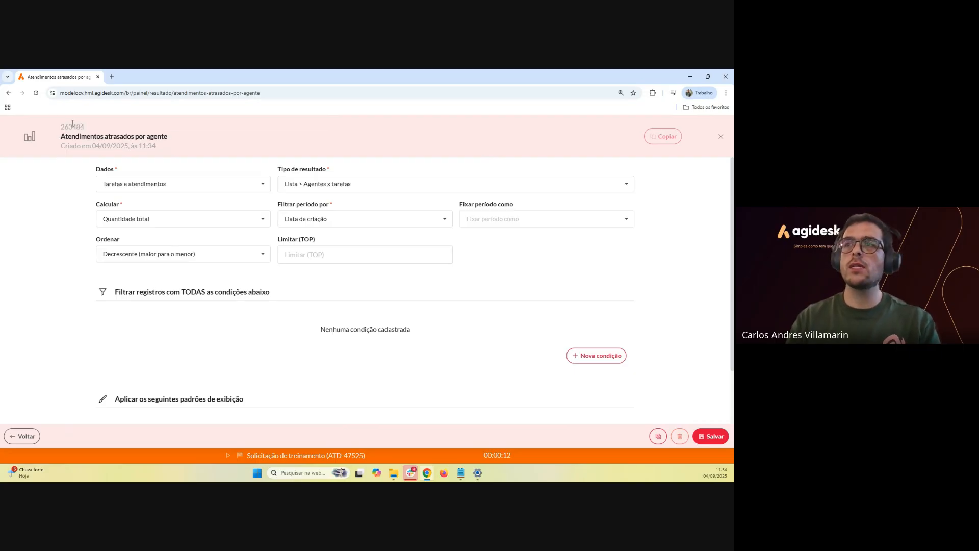
{"action": "left_click", "coordinate": [151, 138]}
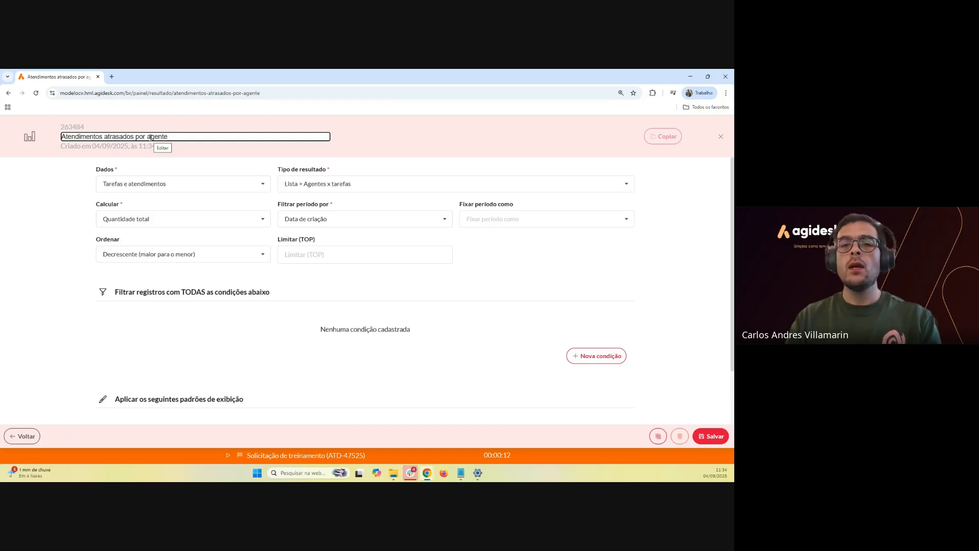
{"action": "left_click", "coordinate": [181, 147]}
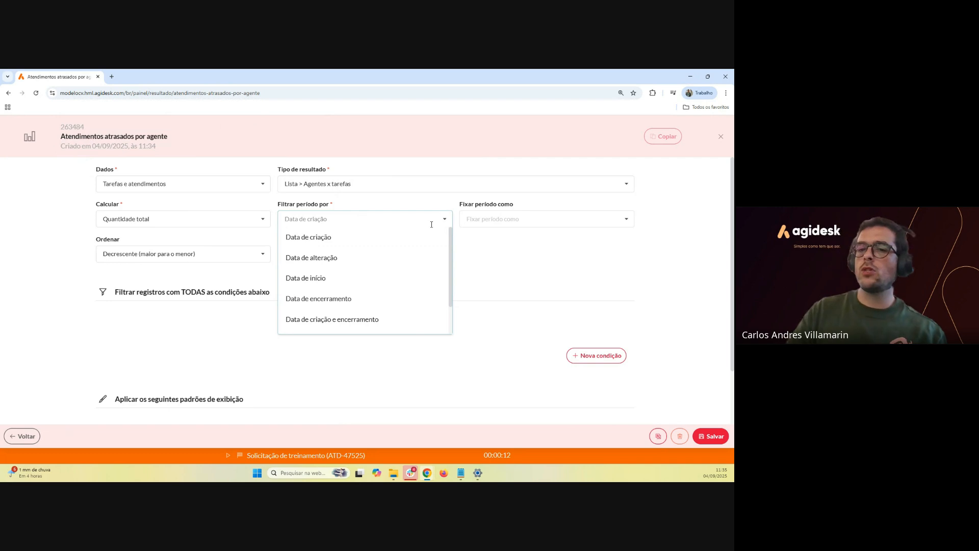
Review the result's Filtrar período por and Fixar período como options and its Limitar (TOP) field
{"action": "scroll", "coordinate": [380, 267], "scroll_direction": "down", "scroll_amount": 1}
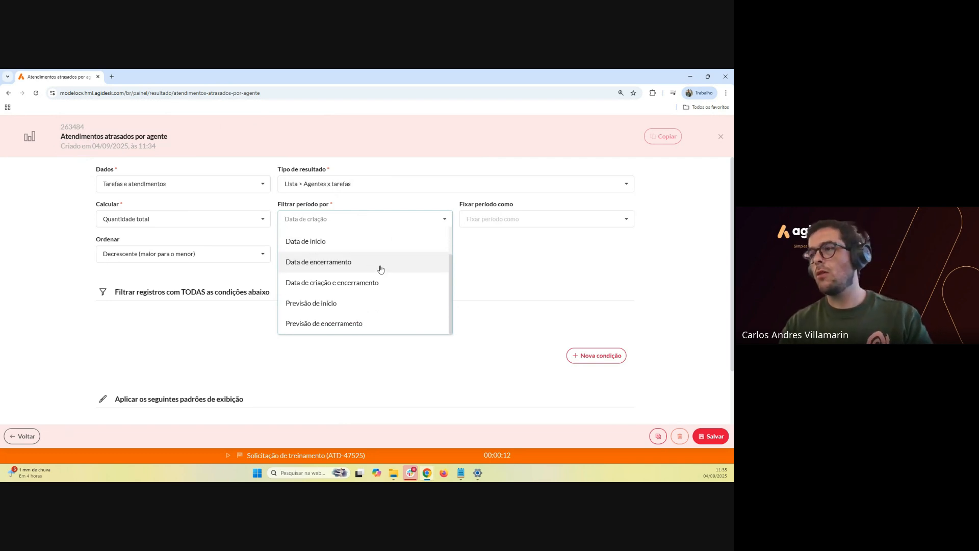
{"action": "scroll", "coordinate": [380, 270], "scroll_direction": "up", "scroll_amount": 1}
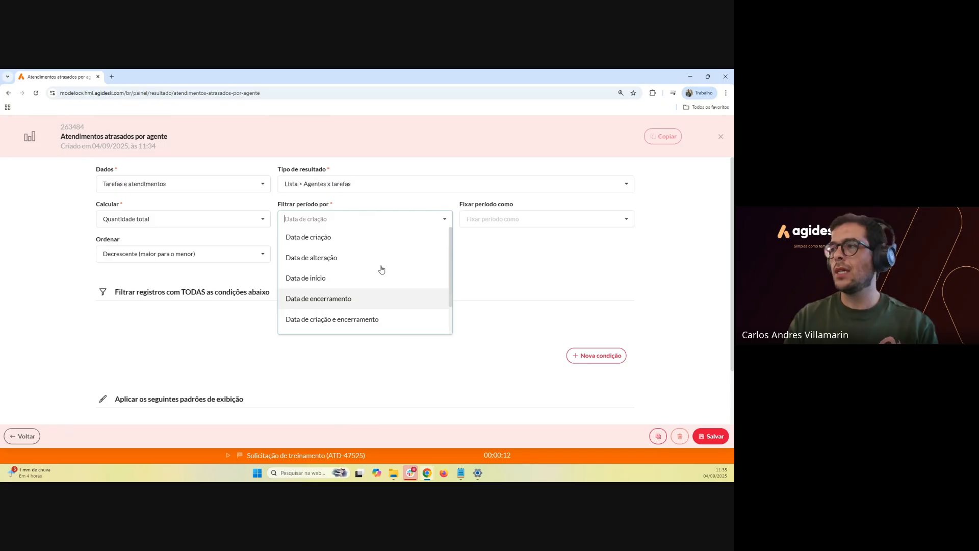
{"action": "left_click", "coordinate": [497, 265]}
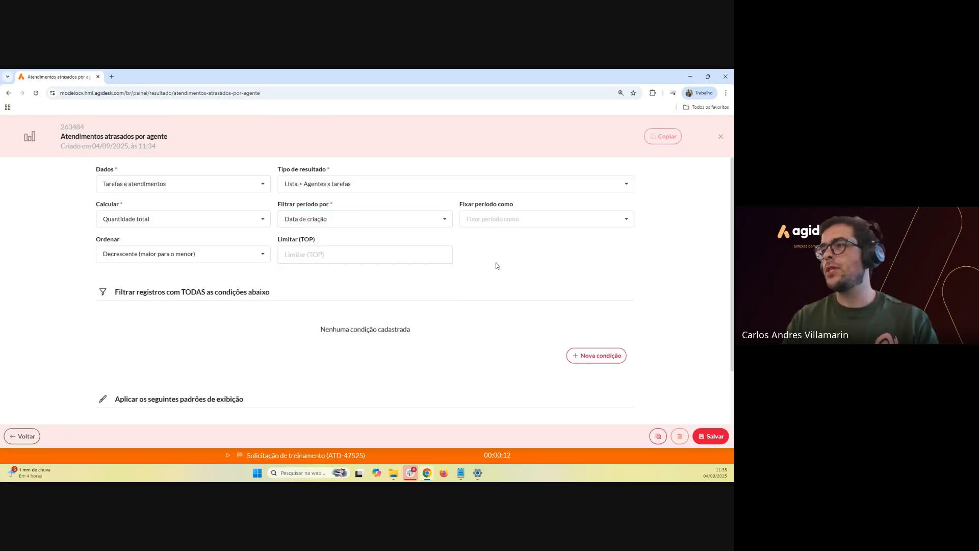
{"action": "left_click", "coordinate": [428, 263]}
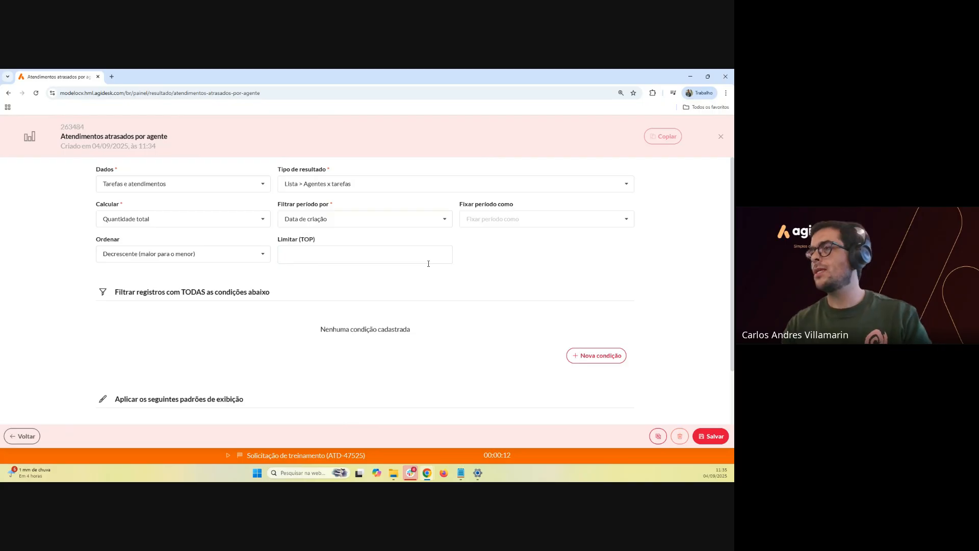
{"action": "left_click", "coordinate": [563, 265]}
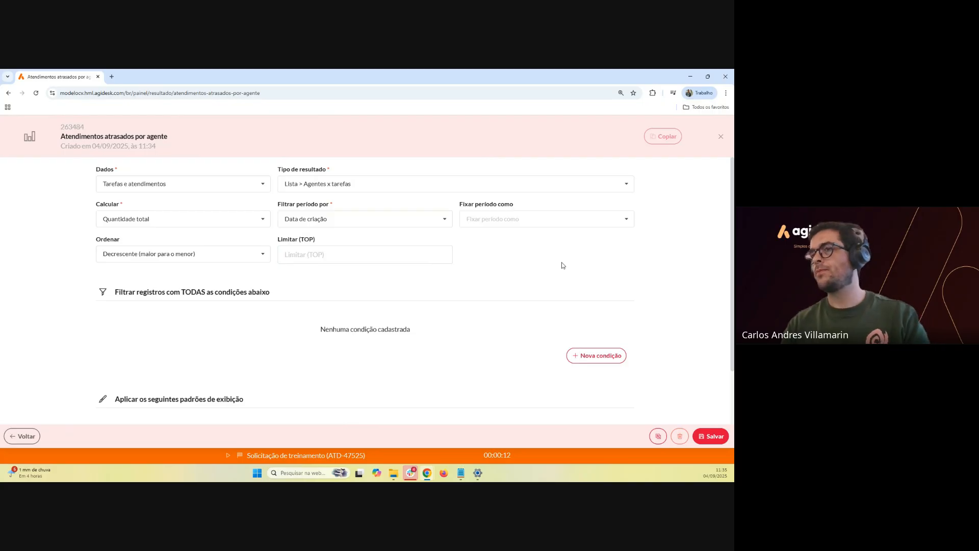
{"action": "left_click", "coordinate": [622, 220]}
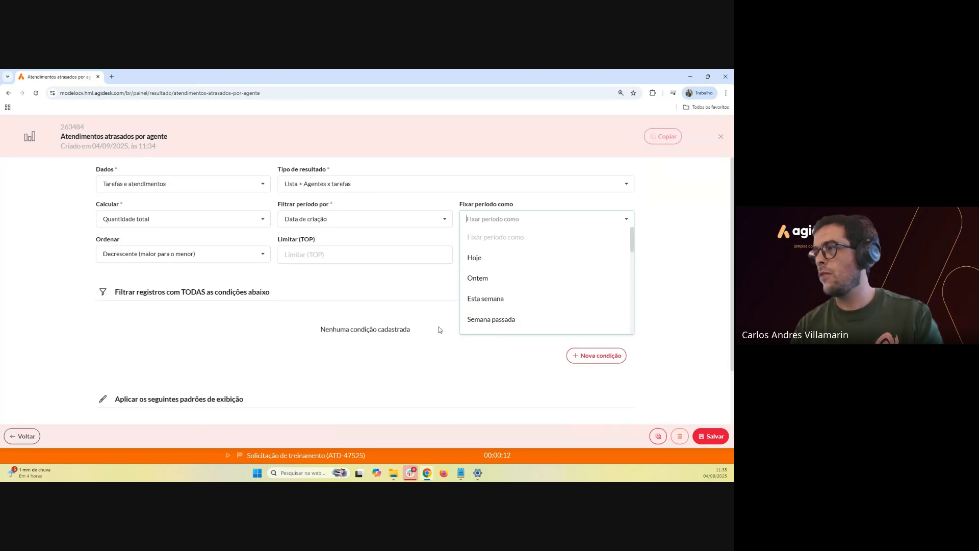
{"action": "left_click", "coordinate": [465, 381]}
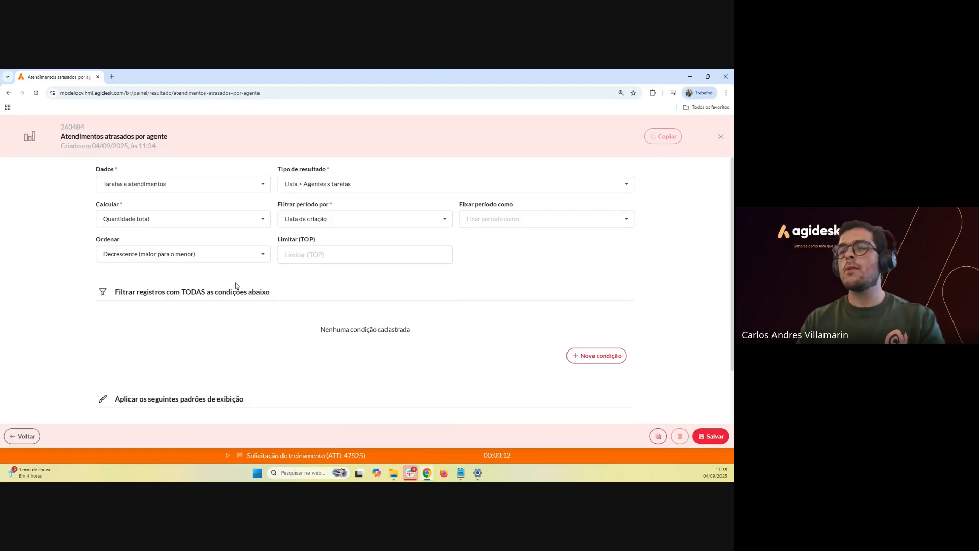
Review the result's Ordenar options and close the list without choosing another sort order
{"action": "left_click", "coordinate": [248, 260]}
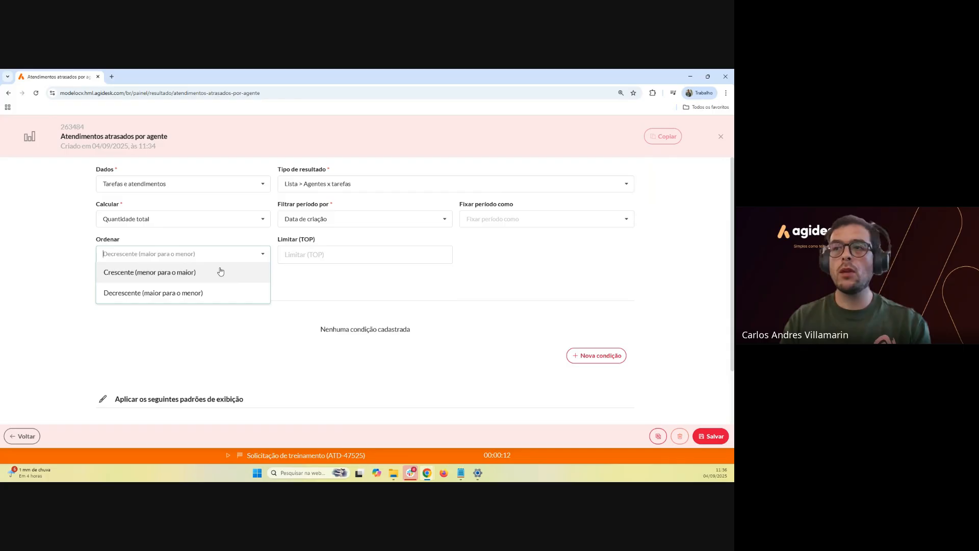
{"action": "scroll", "coordinate": [208, 313], "scroll_direction": "down", "scroll_amount": 1}
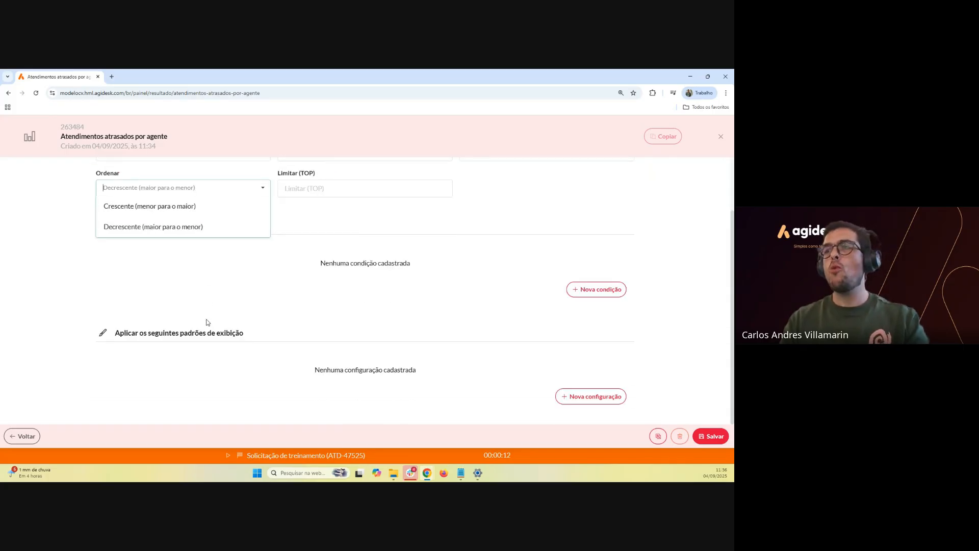
{"action": "left_click", "coordinate": [204, 322]}
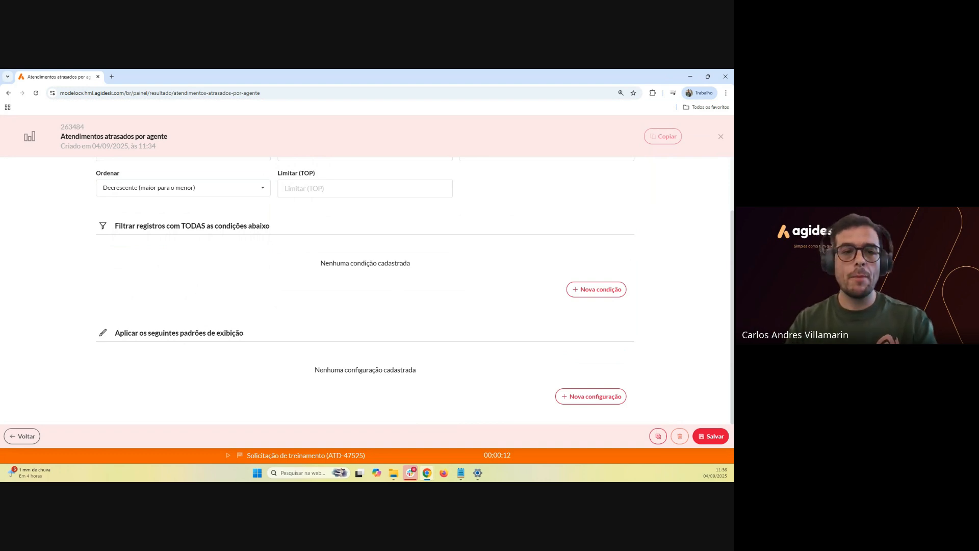
Start a new filter condition, look through the available conditions, search for "Módulo" and choose Módulo
{"action": "left_click", "coordinate": [586, 291]}
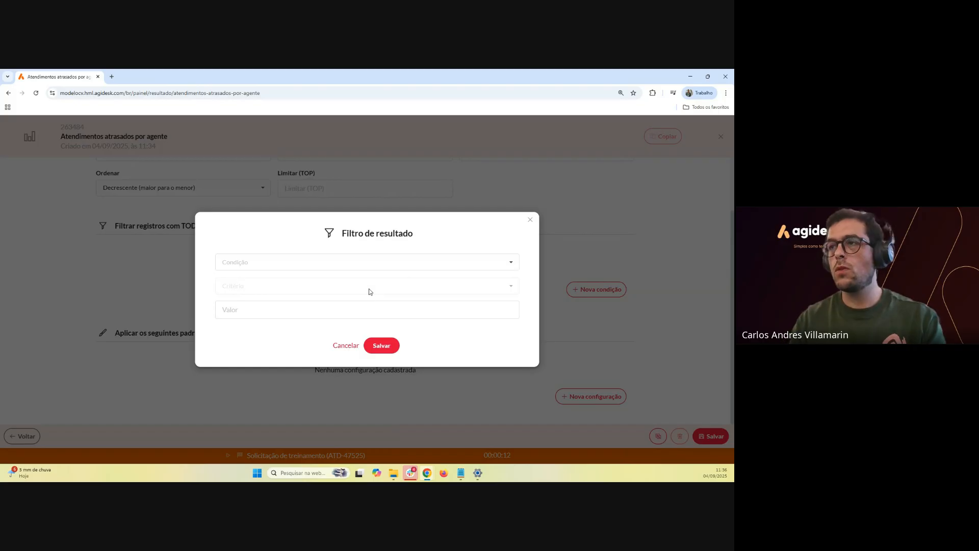
{"action": "left_click", "coordinate": [337, 260]}
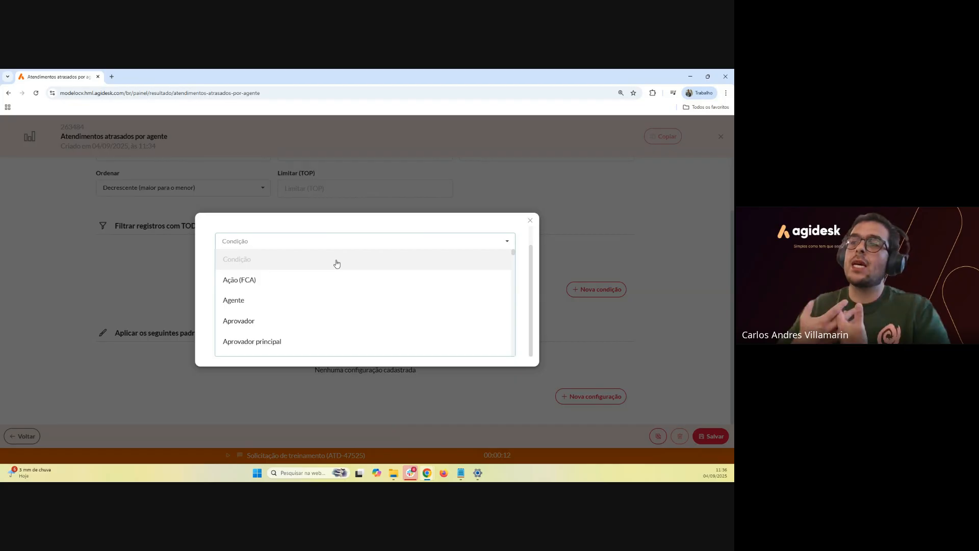
{"action": "scroll", "coordinate": [336, 263], "scroll_direction": "down", "scroll_amount": 5}
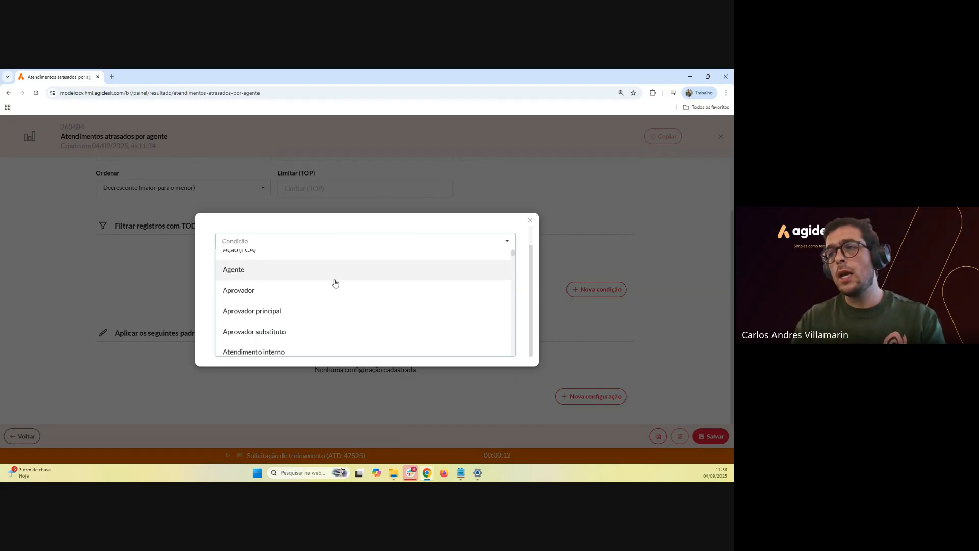
{"action": "scroll", "coordinate": [333, 277], "scroll_direction": "down", "scroll_amount": 5}
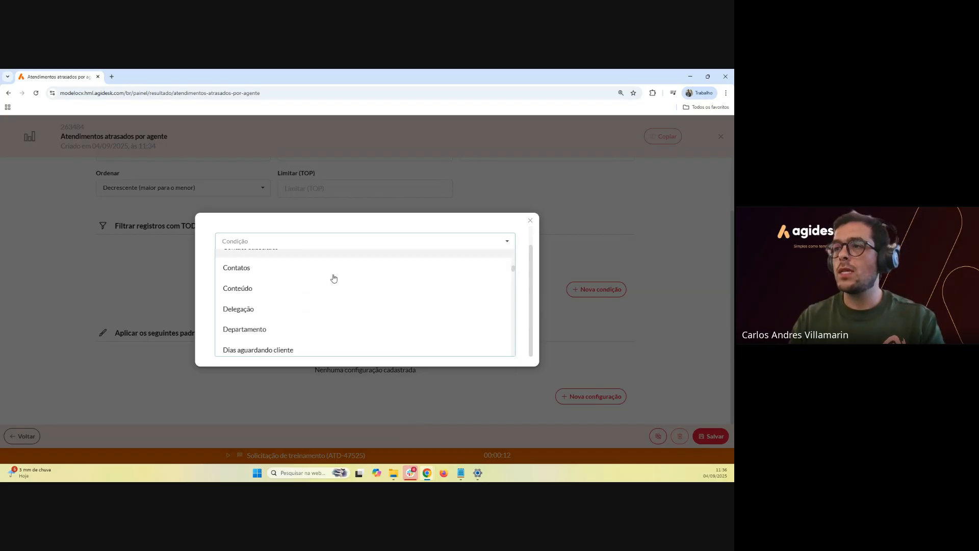
{"action": "scroll", "coordinate": [332, 288], "scroll_direction": "up", "scroll_amount": 8}
{"action": "scroll", "coordinate": [325, 286], "scroll_direction": "up", "scroll_amount": 5}
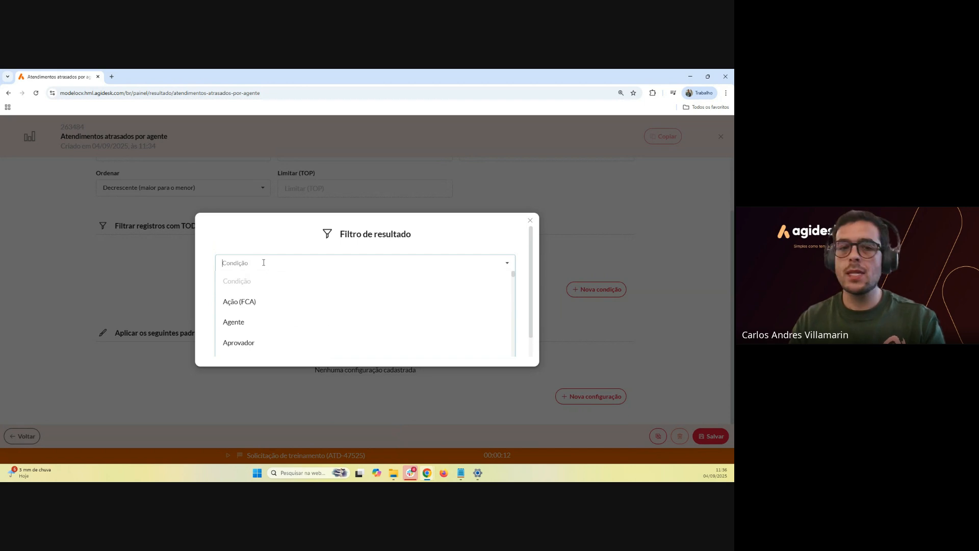
{"action": "type", "text": "M"}
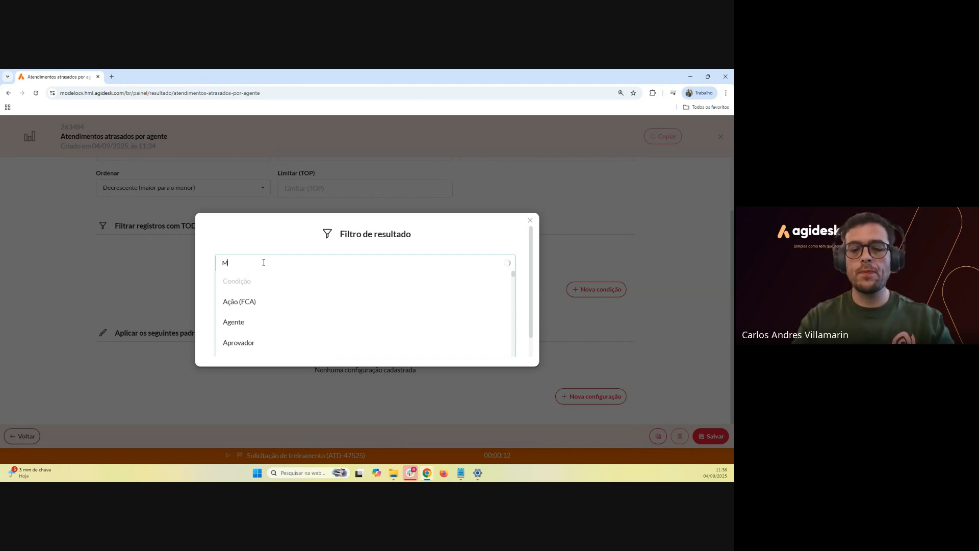
{"action": "type", "text": "ódulo"}
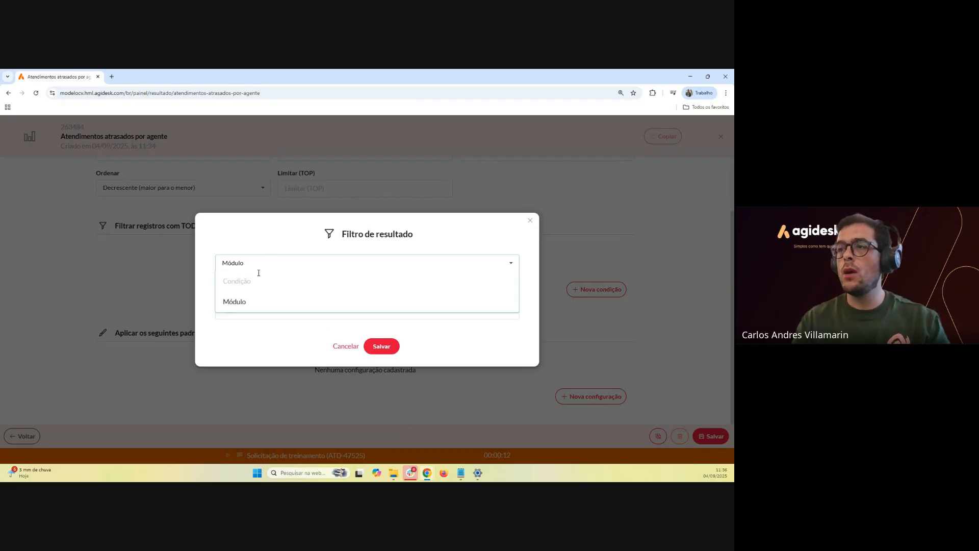
{"action": "left_click", "coordinate": [251, 302]}
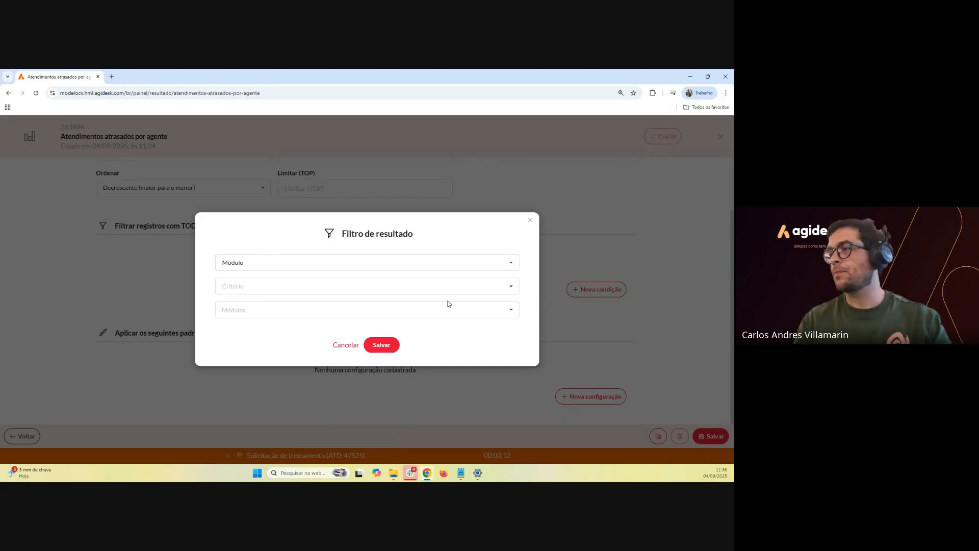
Set the Módulo condition's criterion to É (igual) and its value to Atendimentos, and save the filter
{"action": "left_click", "coordinate": [512, 288]}
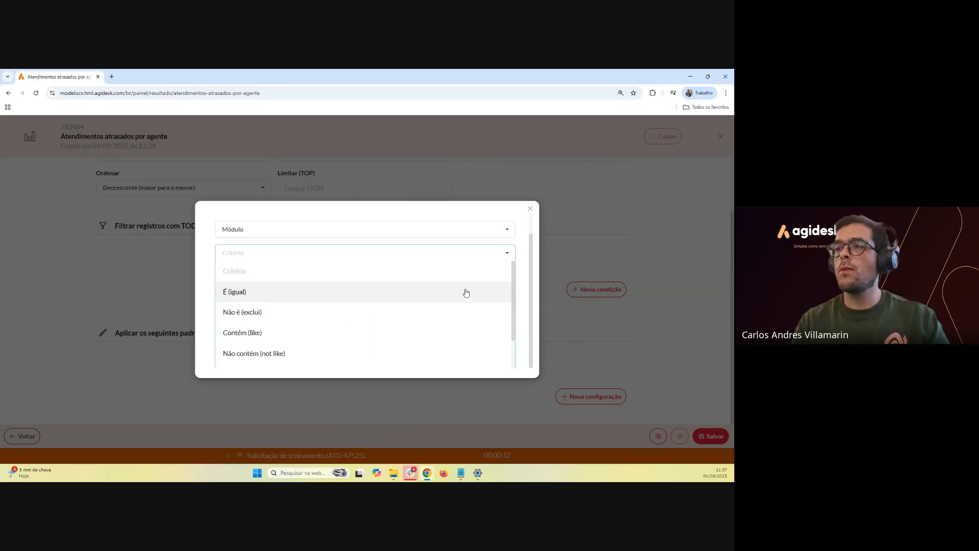
{"action": "left_click", "coordinate": [281, 294]}
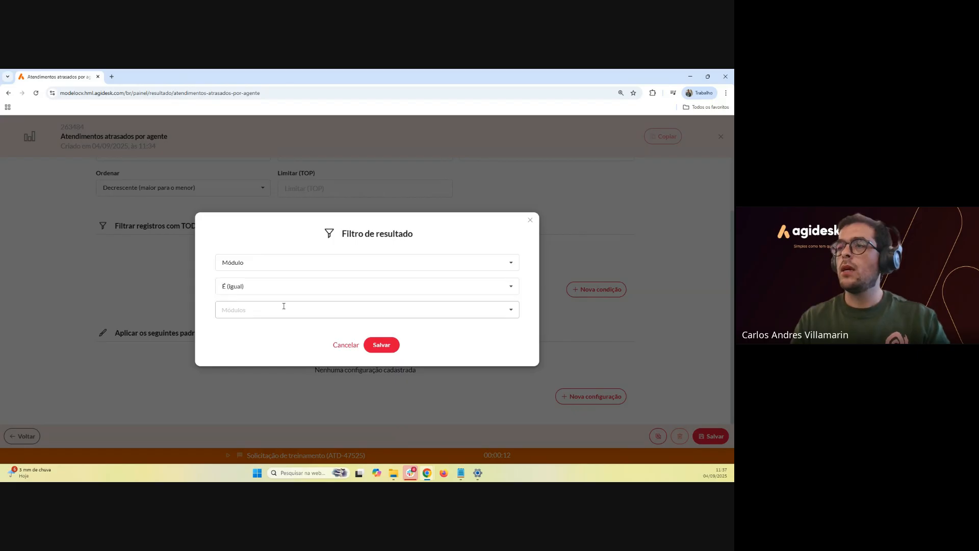
{"action": "left_click", "coordinate": [282, 307]}
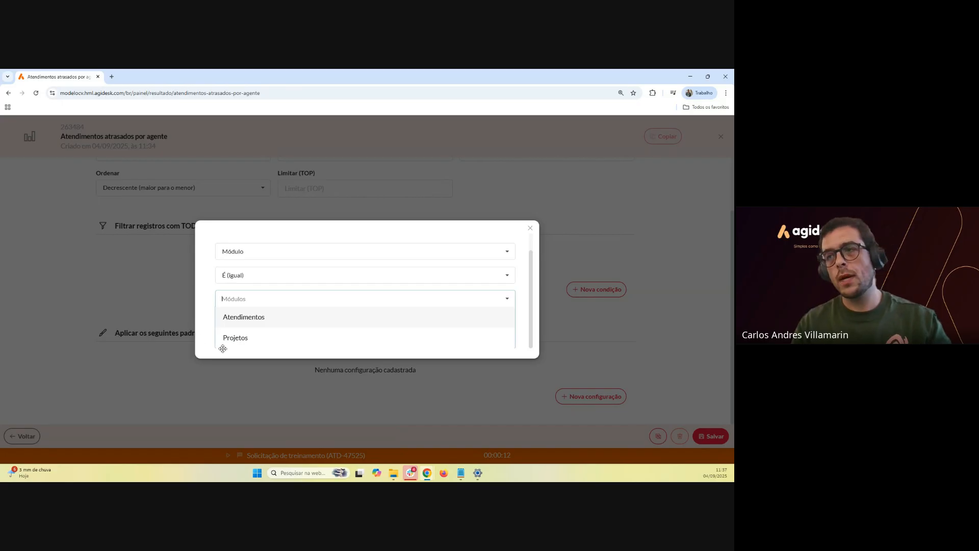
{"action": "left_click", "coordinate": [265, 318]}
{"action": "left_click", "coordinate": [436, 351]}
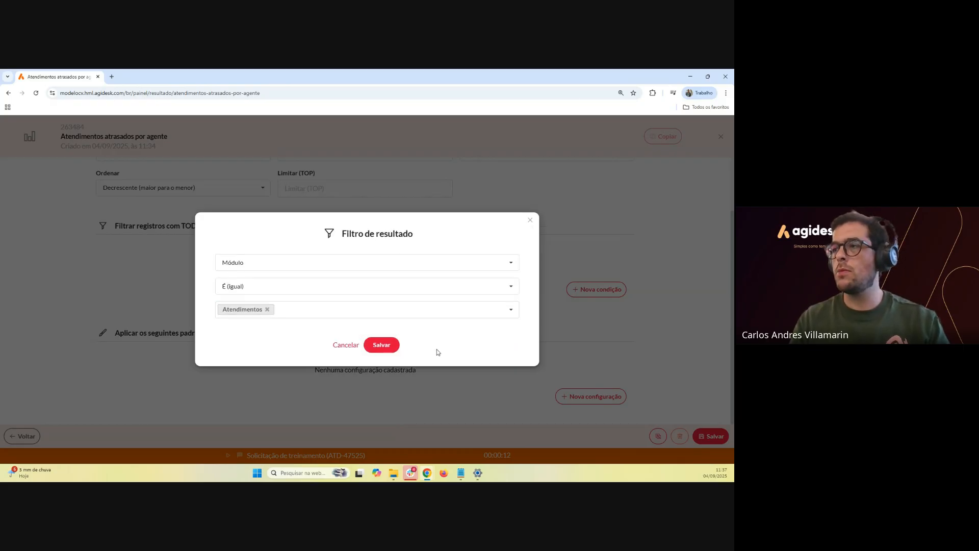
{"action": "left_click", "coordinate": [382, 347]}
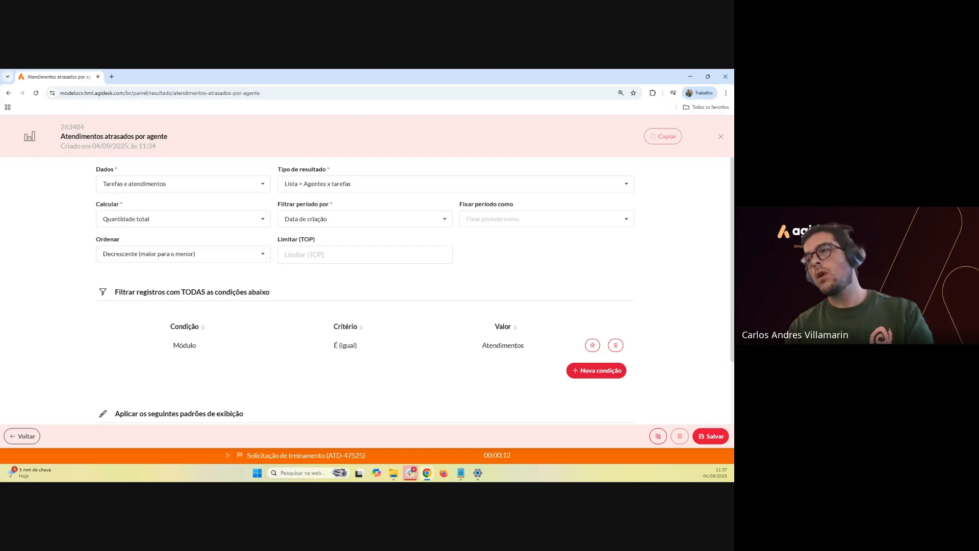
Start another filter condition, search the conditions for "situaçã" and choose Situação da tarefa
{"action": "scroll", "coordinate": [553, 352], "scroll_direction": "down", "scroll_amount": 2}
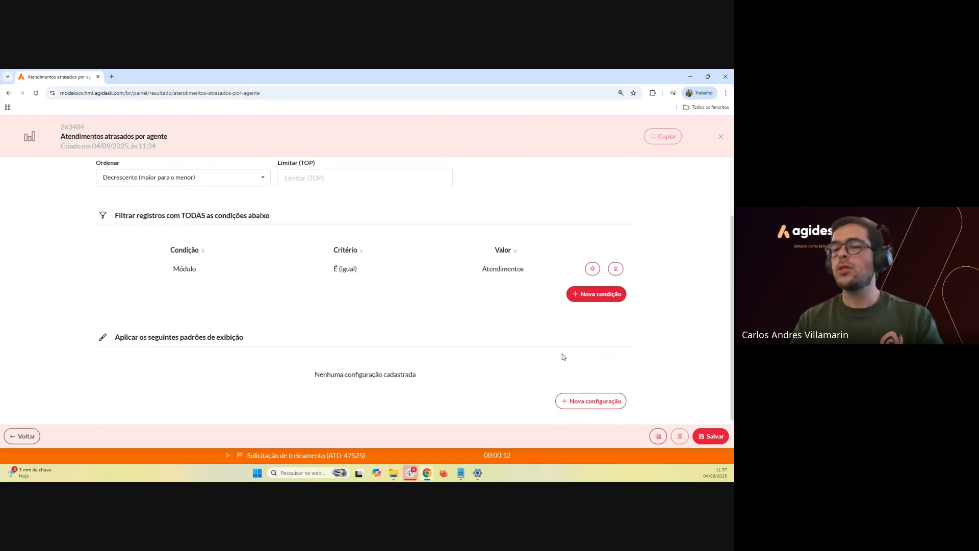
{"action": "left_click", "coordinate": [600, 298]}
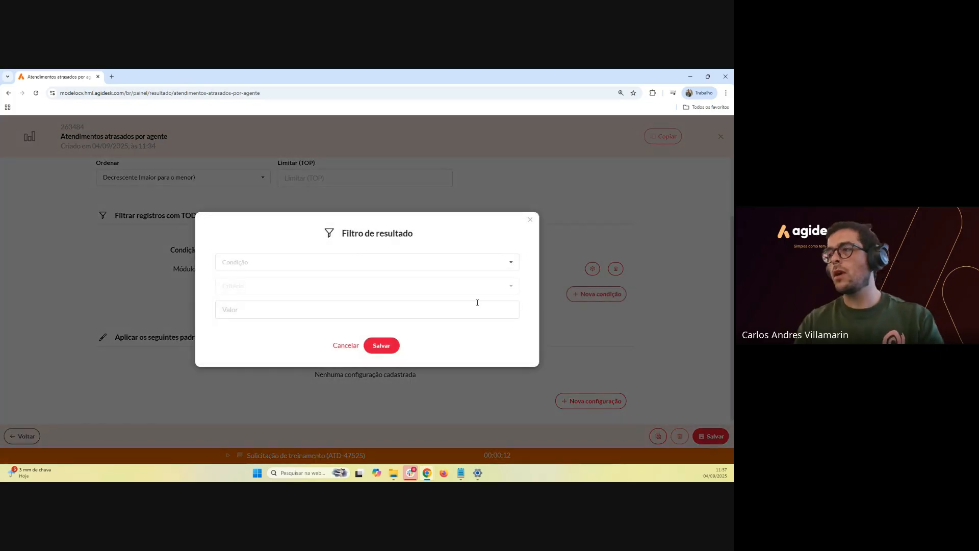
{"action": "left_click", "coordinate": [509, 261]}
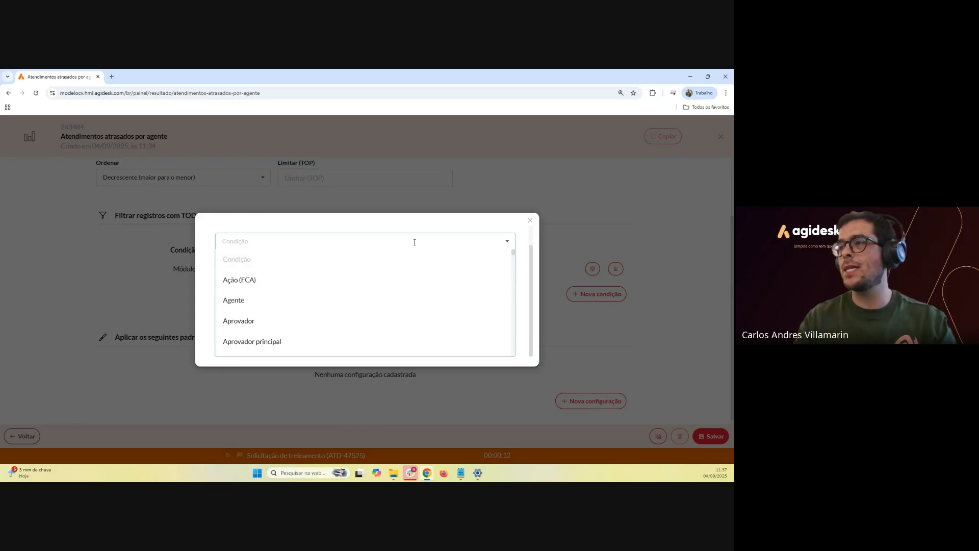
{"action": "left_click", "coordinate": [395, 237]}
{"action": "type", "text": "situaçãp"}
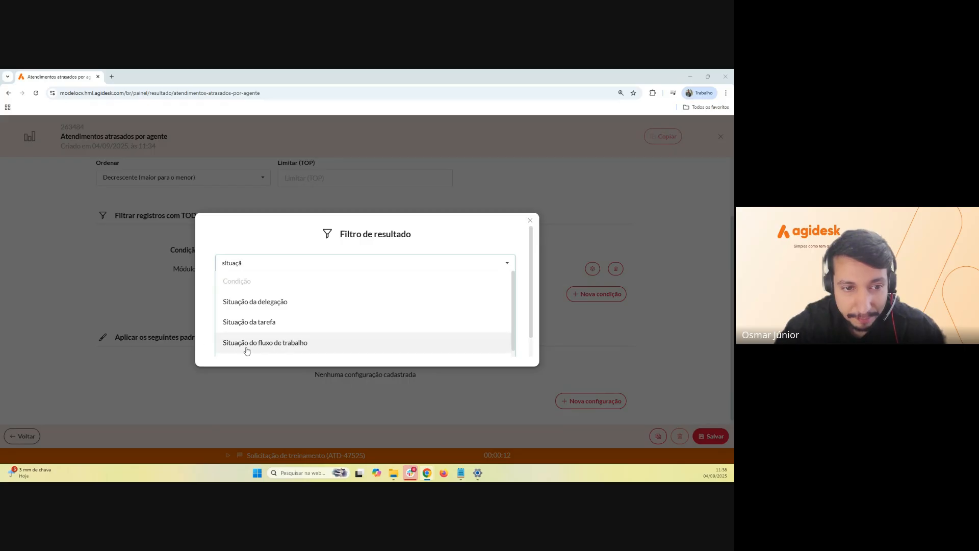
{"action": "left_click", "coordinate": [255, 323]}
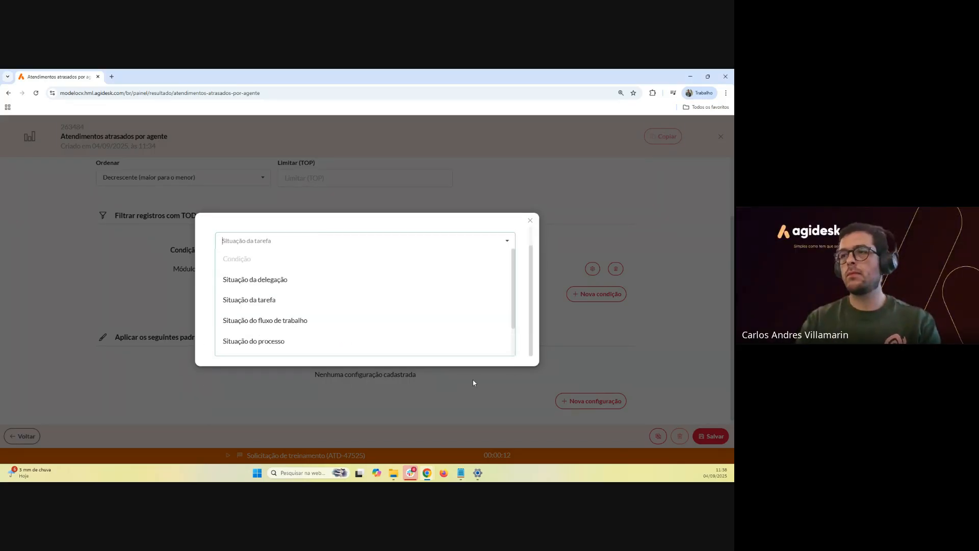
{"action": "left_click", "coordinate": [527, 315]}
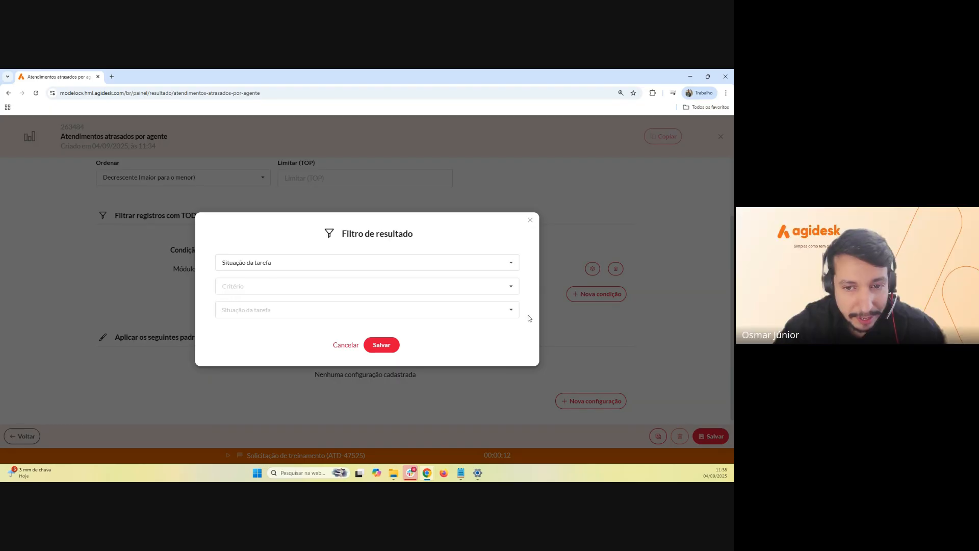
Set the Situação da tarefa condition's criterion to É (igual) and its value to (Atrasada), and save the filter
{"action": "left_click", "coordinate": [495, 286]}
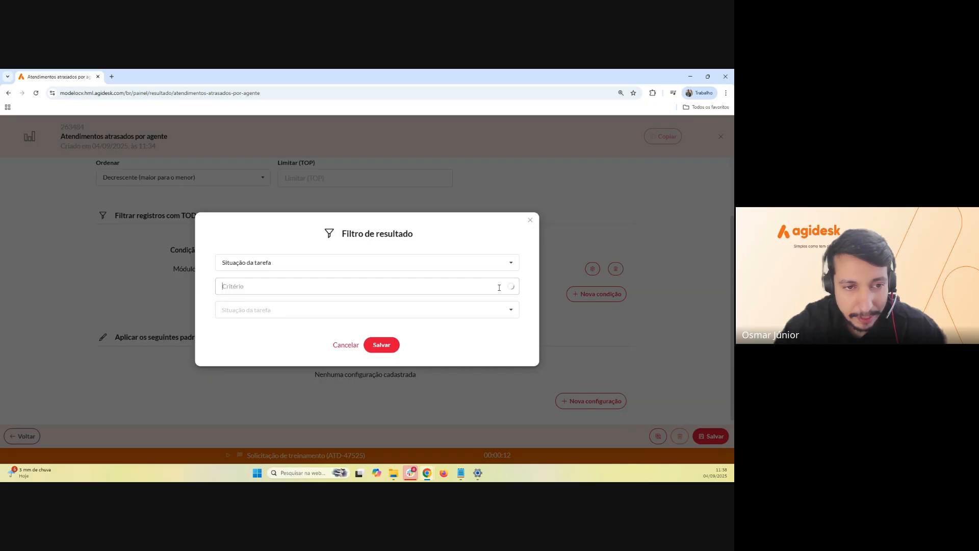
{"action": "left_click", "coordinate": [249, 300]}
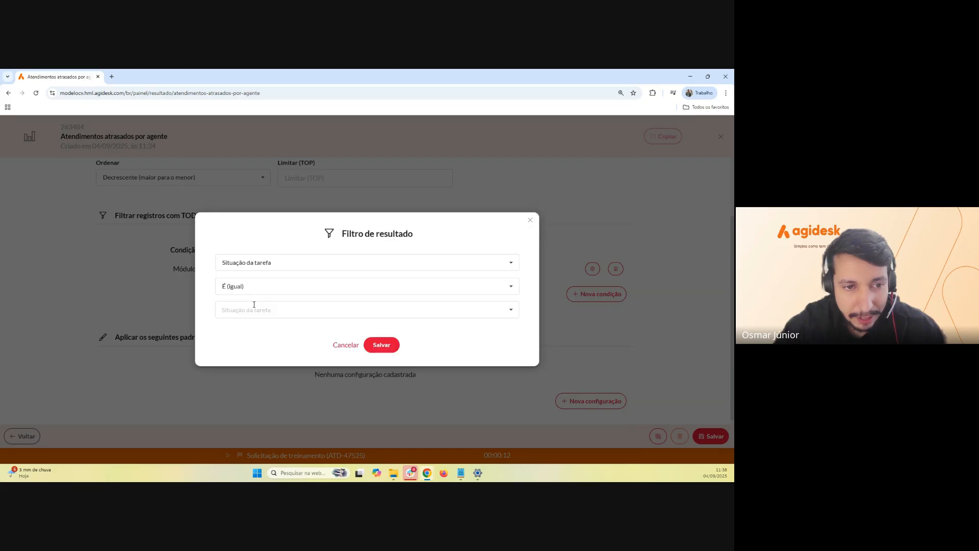
{"action": "left_click", "coordinate": [497, 309]}
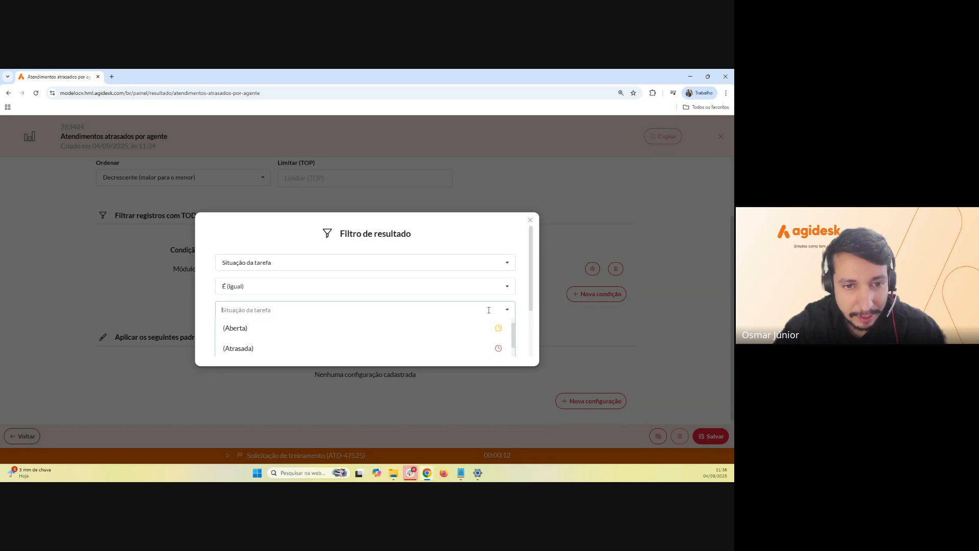
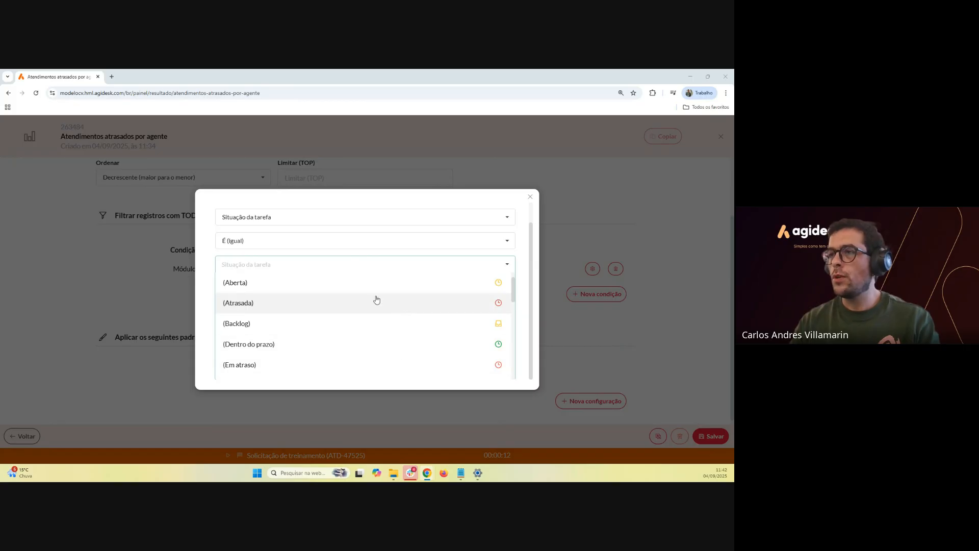
{"action": "left_click", "coordinate": [286, 303]}
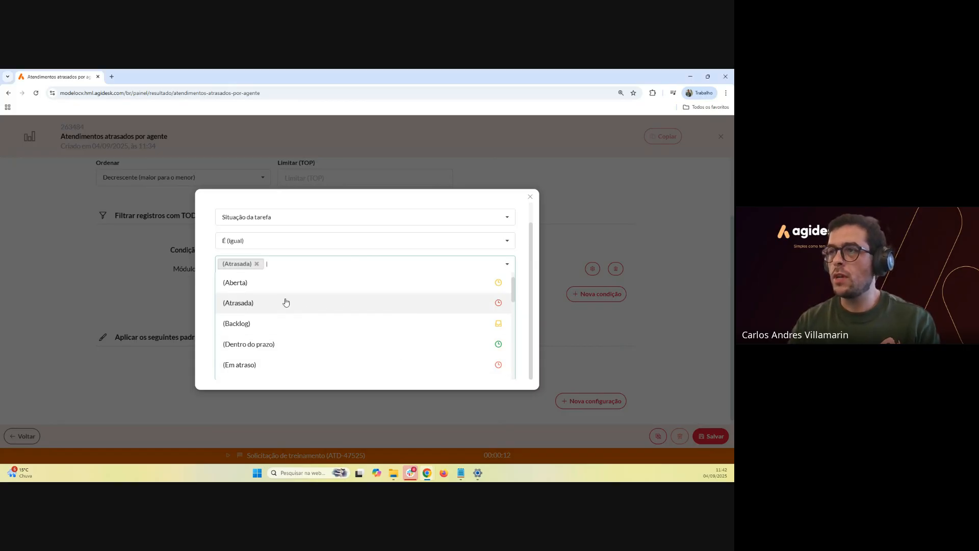
{"action": "left_click", "coordinate": [526, 323]}
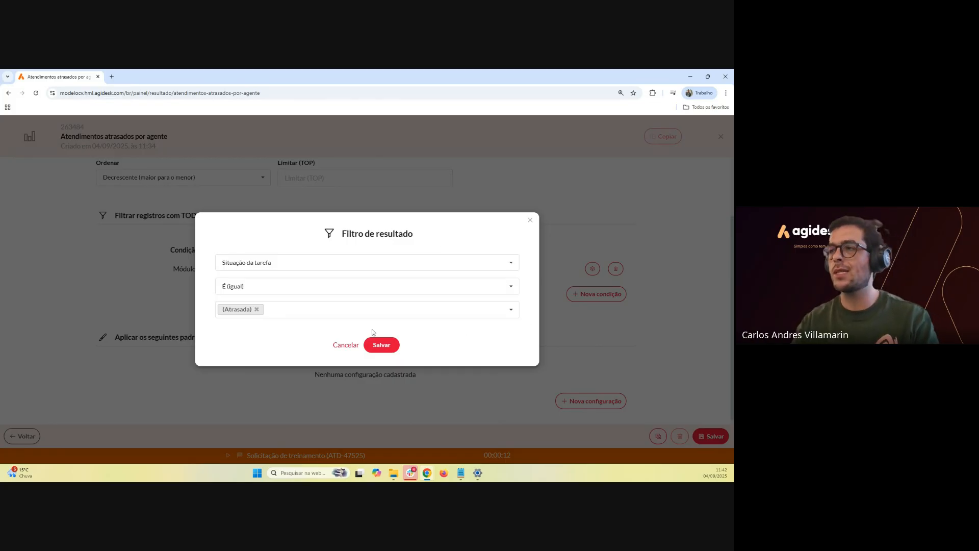
{"action": "left_click", "coordinate": [372, 346]}
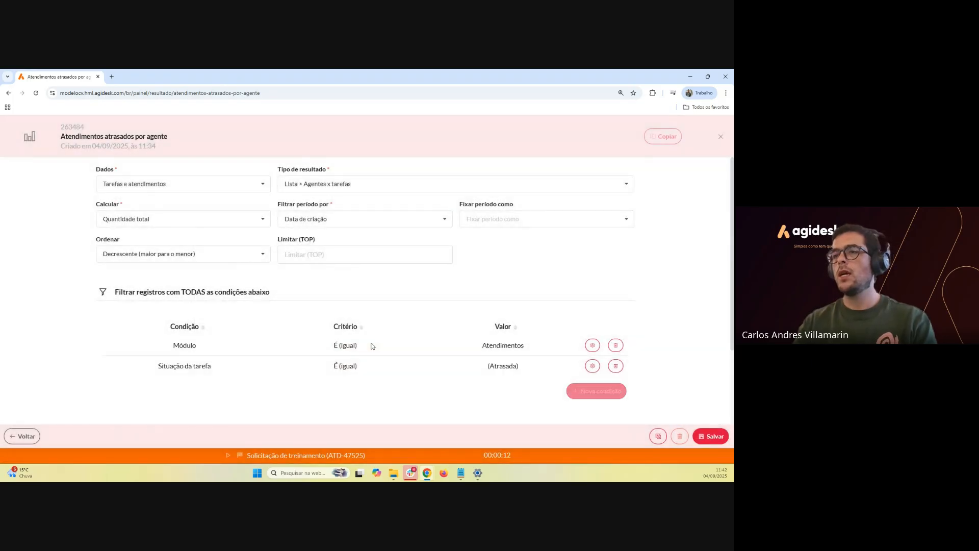
Start a new display rule (Padrão de exibição) for the result and set its criterion to Maior ou igual a (>=)
{"action": "scroll", "coordinate": [391, 345], "scroll_direction": "down", "scroll_amount": 2}
{"action": "scroll", "coordinate": [391, 345], "scroll_direction": "up", "scroll_amount": 2}
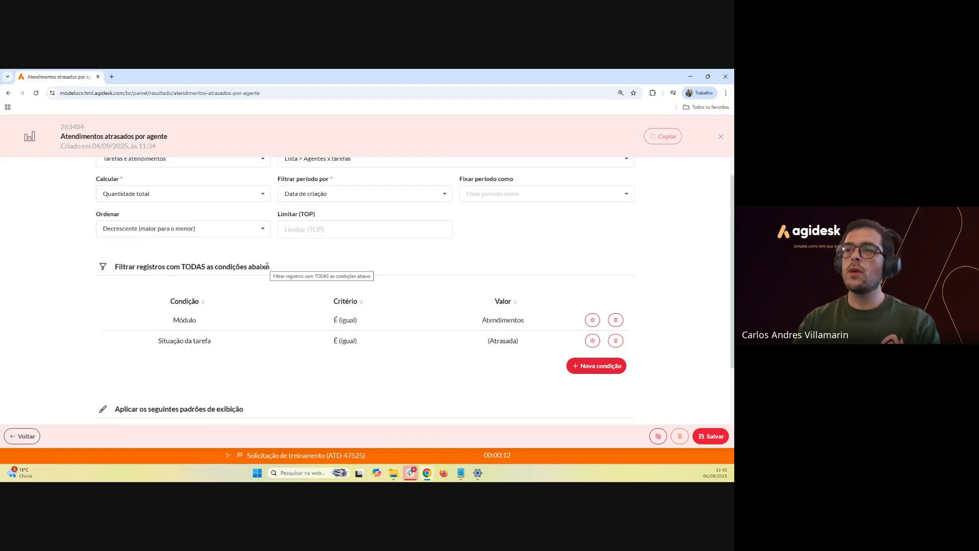
{"action": "scroll", "coordinate": [228, 266], "scroll_direction": "down", "scroll_amount": 1}
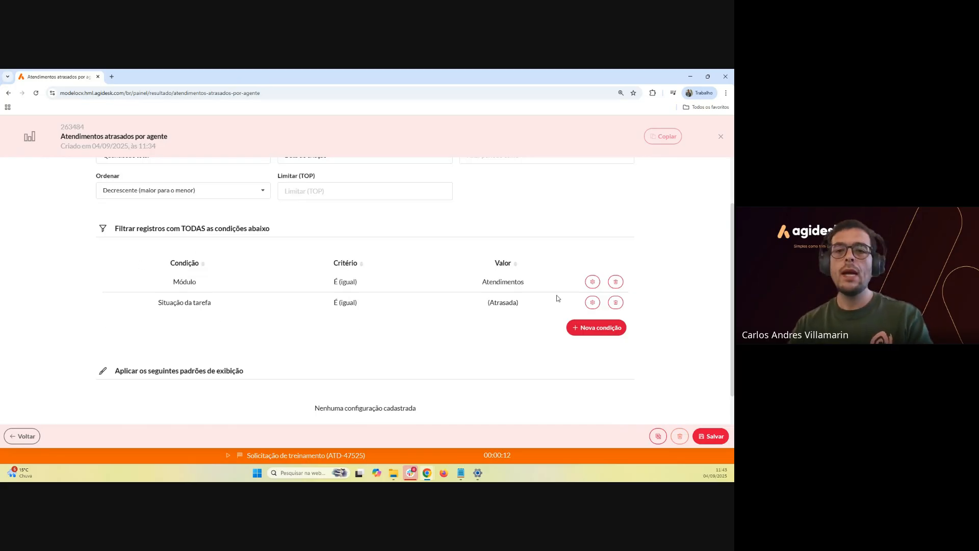
{"action": "scroll", "coordinate": [482, 280], "scroll_direction": "down", "scroll_amount": 1}
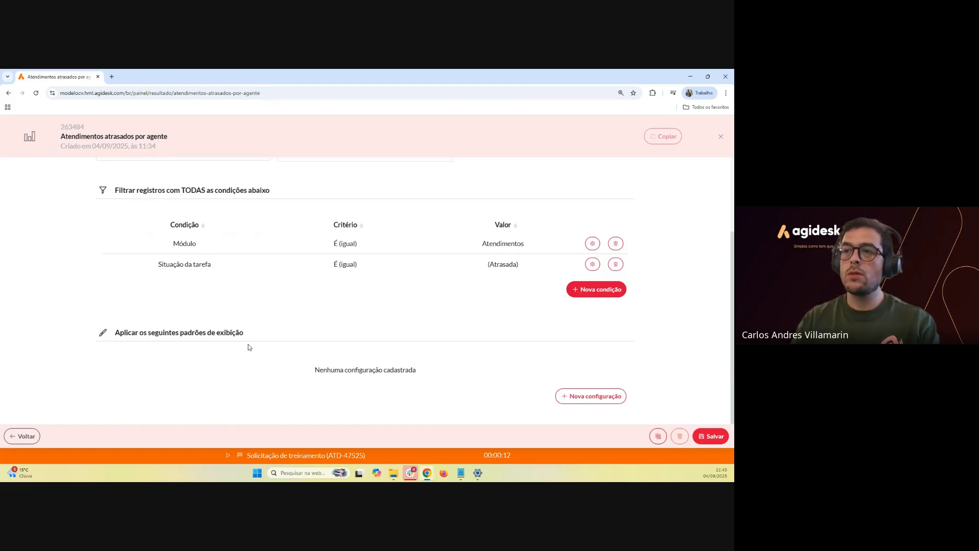
{"action": "left_click", "coordinate": [601, 397]}
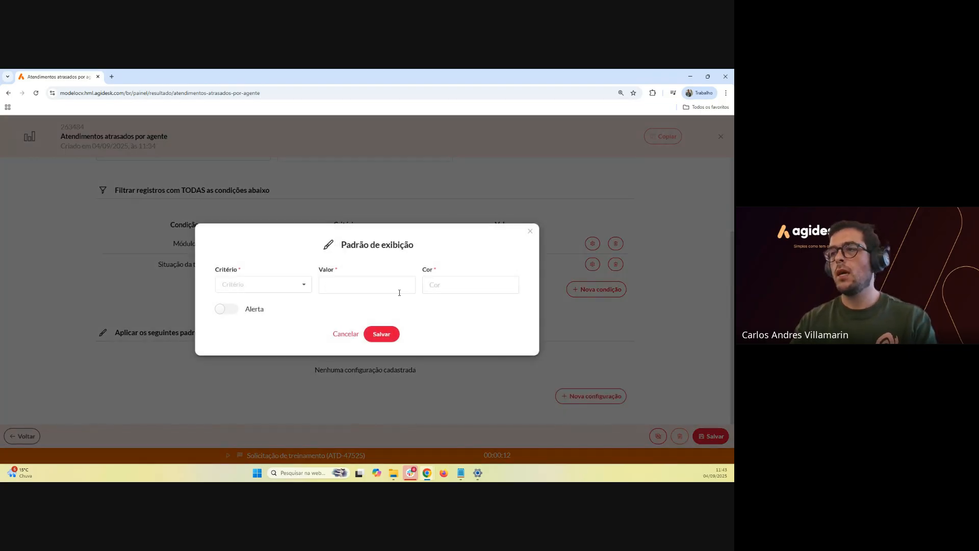
{"action": "left_click", "coordinate": [306, 288]}
{"action": "left_click", "coordinate": [512, 325]}
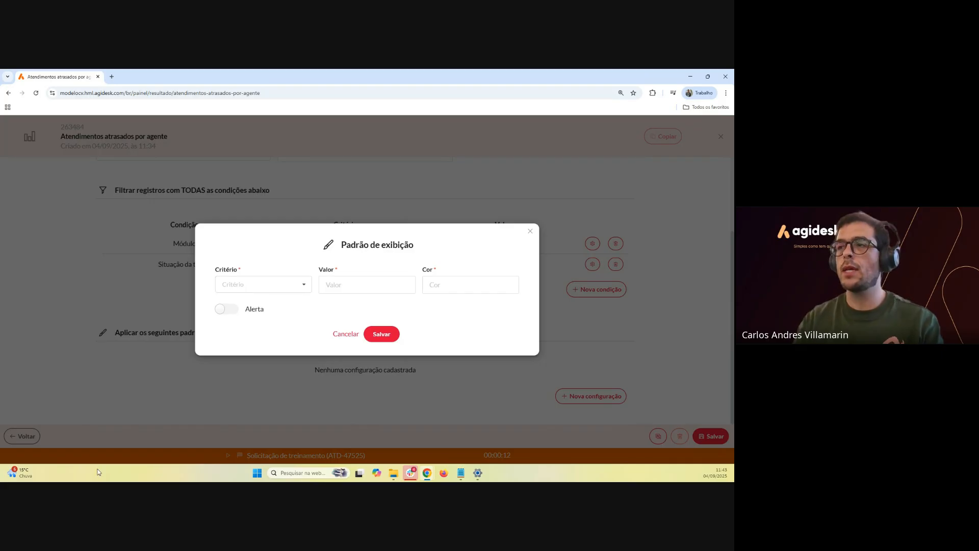
{"action": "left_click", "coordinate": [304, 286]}
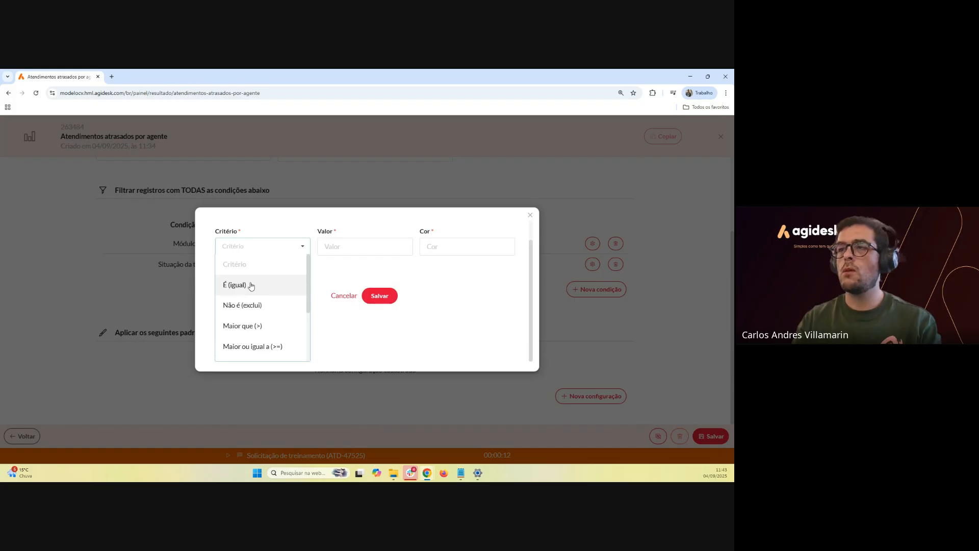
{"action": "scroll", "coordinate": [247, 307], "scroll_direction": "down", "scroll_amount": 1}
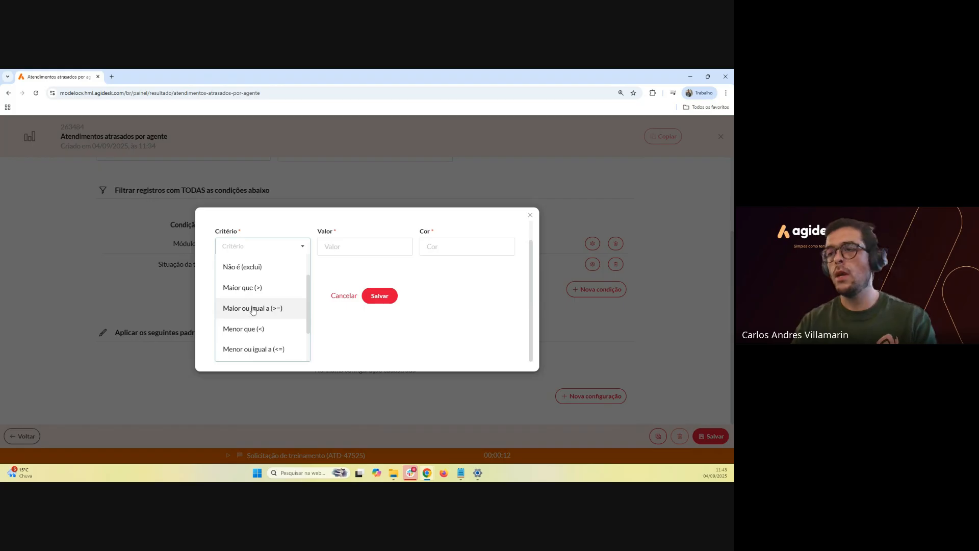
{"action": "scroll", "coordinate": [250, 312], "scroll_direction": "down", "scroll_amount": 1}
{"action": "scroll", "coordinate": [253, 310], "scroll_direction": "up", "scroll_amount": 2}
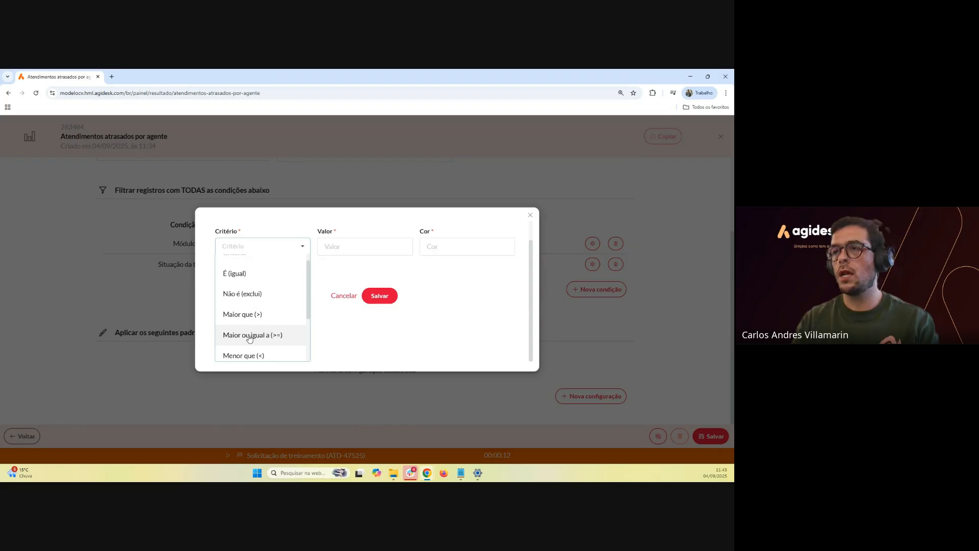
{"action": "left_click", "coordinate": [249, 336]}
Set the display rule's value to 1 and its colour to red #DF1C1C, and save the rule
{"action": "left_click", "coordinate": [342, 282]}
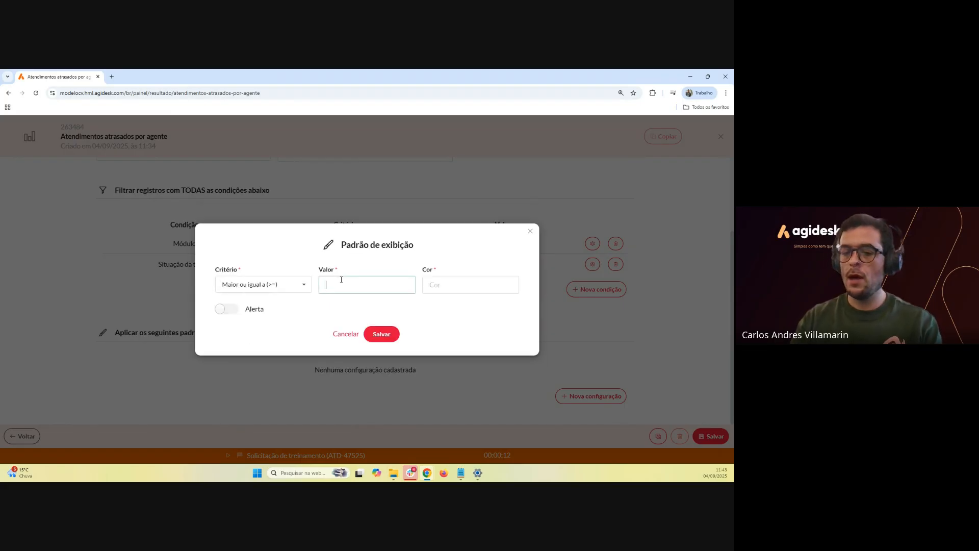
{"action": "left_click", "coordinate": [500, 287]}
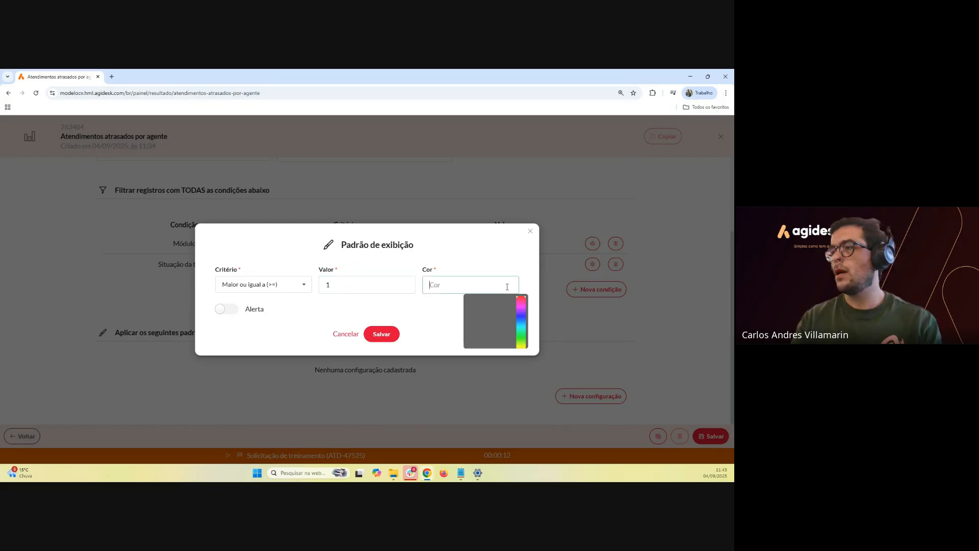
{"action": "left_click", "coordinate": [529, 305]}
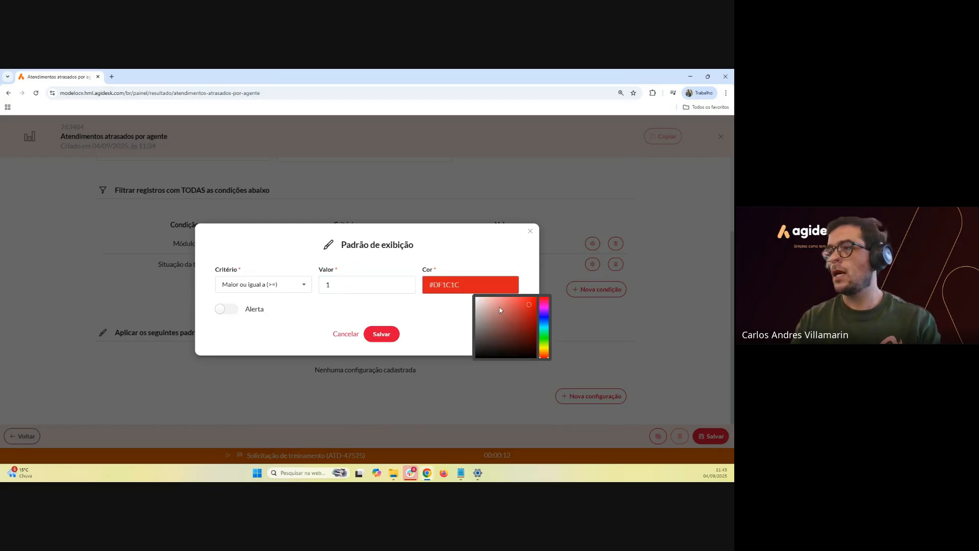
{"action": "left_click", "coordinate": [391, 334]}
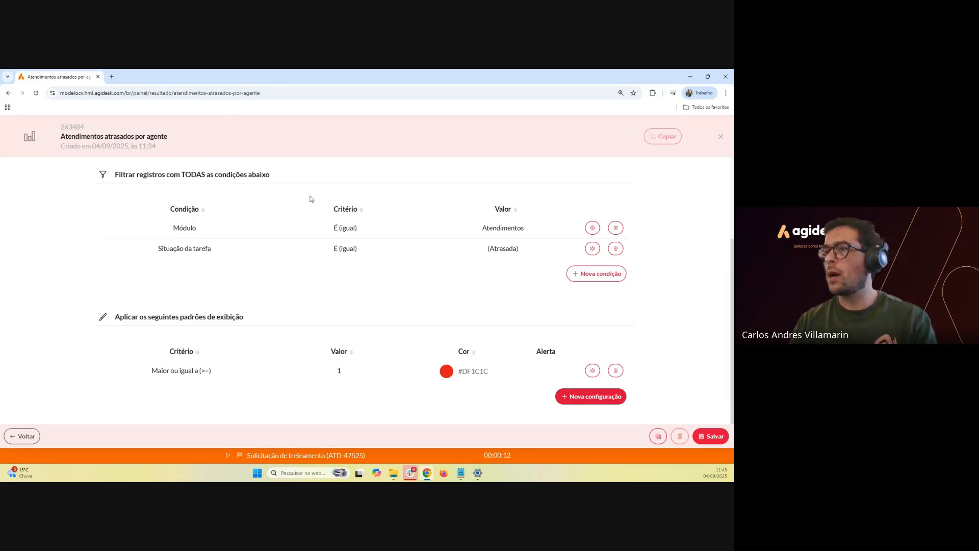
Review the result's settings, save the overdue-tickets result and return to the results panel
{"action": "scroll", "coordinate": [305, 223], "scroll_direction": "up", "scroll_amount": 3}
{"action": "scroll", "coordinate": [627, 328], "scroll_direction": "down", "scroll_amount": 3}
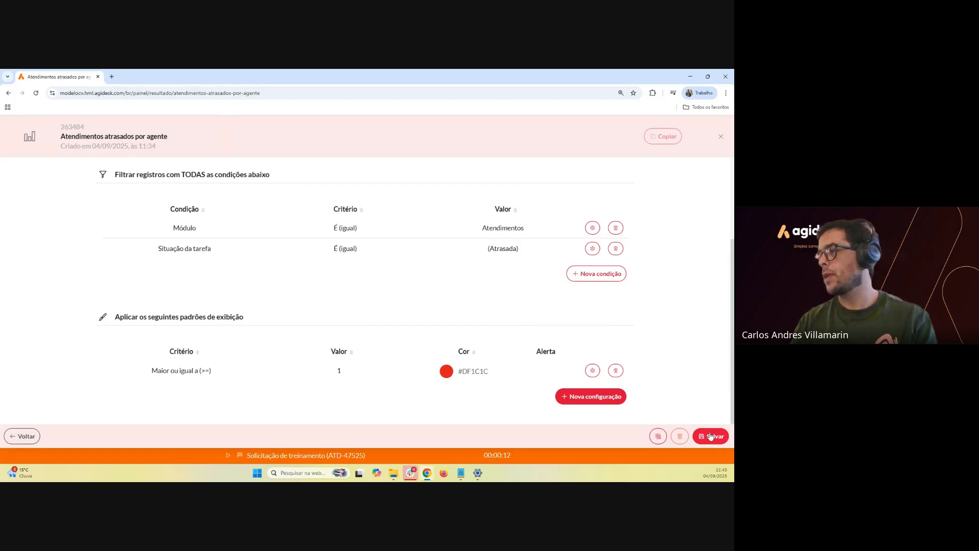
{"action": "left_click", "coordinate": [710, 436]}
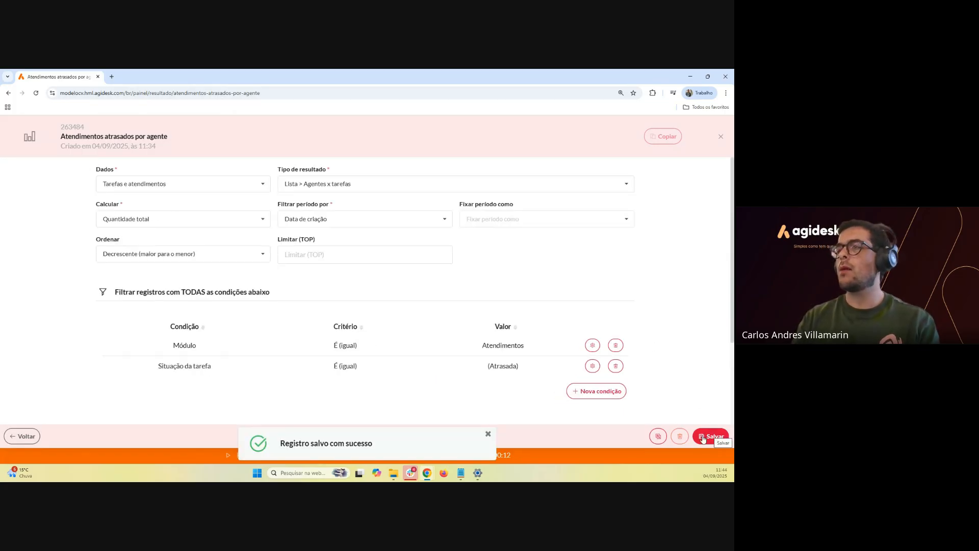
{"action": "left_click", "coordinate": [25, 436]}
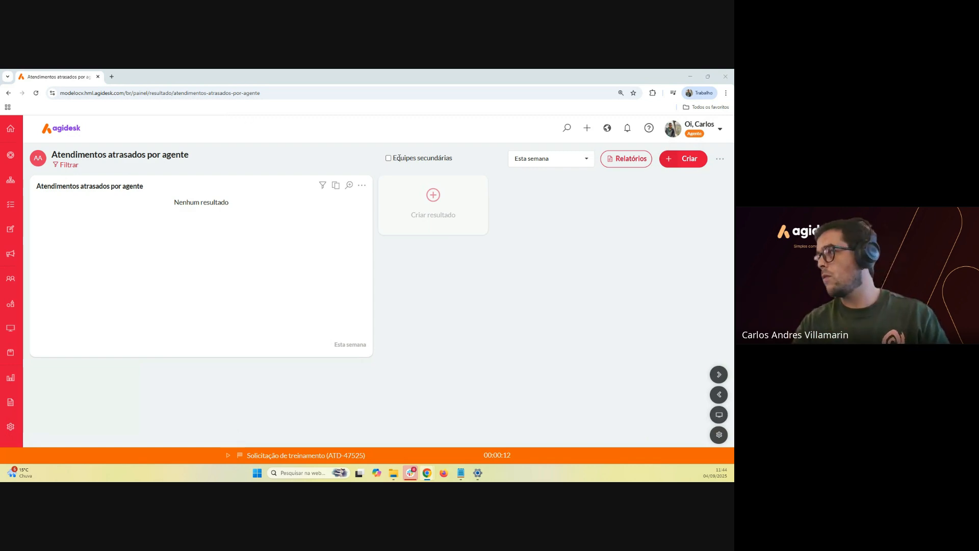
Start a new result in the panel, name it "Atendimentos encerrados por agente" and set Dados to Tarefas e atendimentos
{"action": "left_click", "coordinate": [691, 161]}
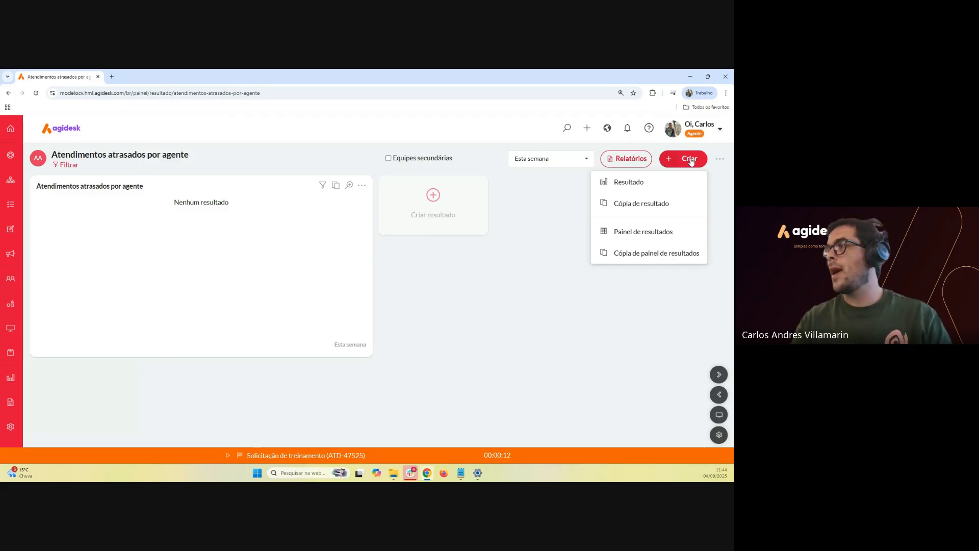
{"action": "left_click", "coordinate": [635, 183]}
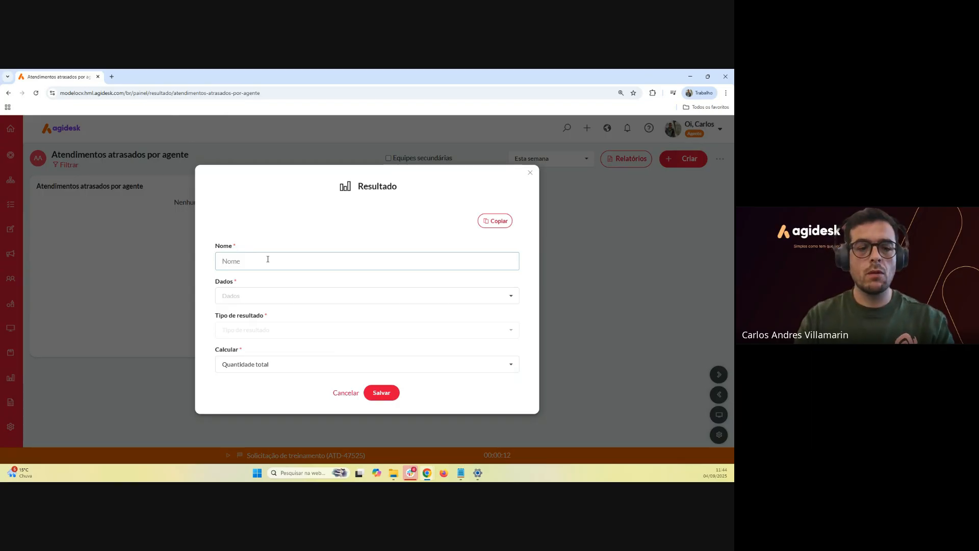
{"action": "type", "text": "R"}
{"action": "key", "text": "BackSpace"}
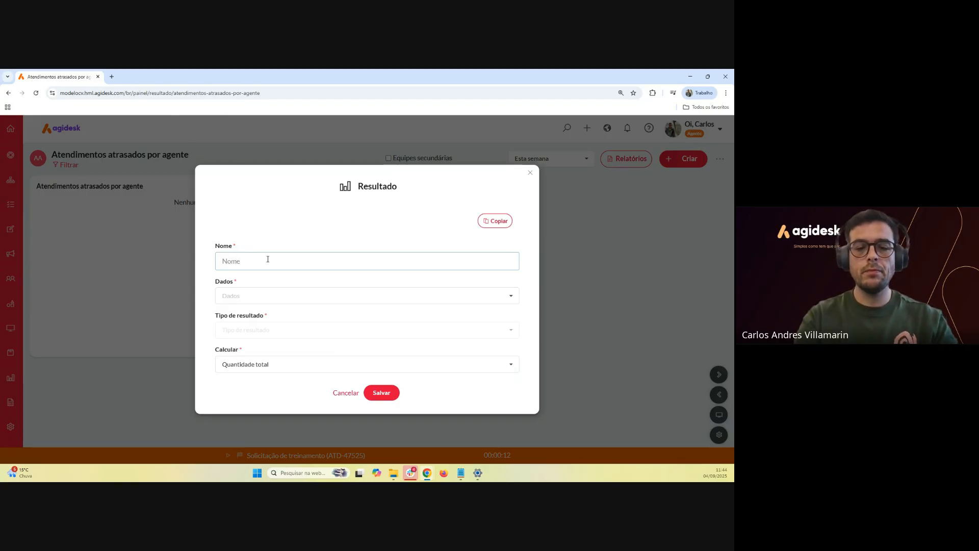
{"action": "type", "text": "Atendimentos"}
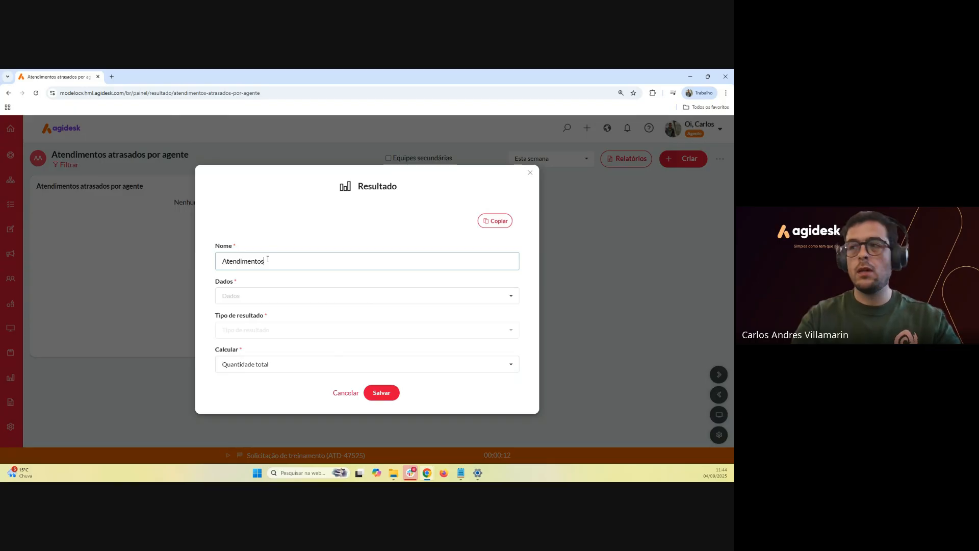
{"action": "type", "text": " encerr"}
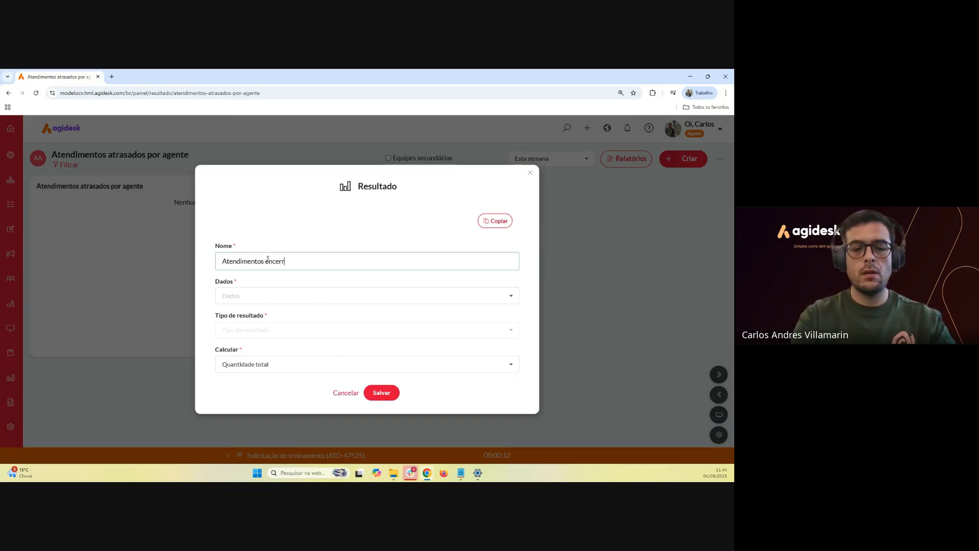
{"action": "type", "text": "ados por agente"}
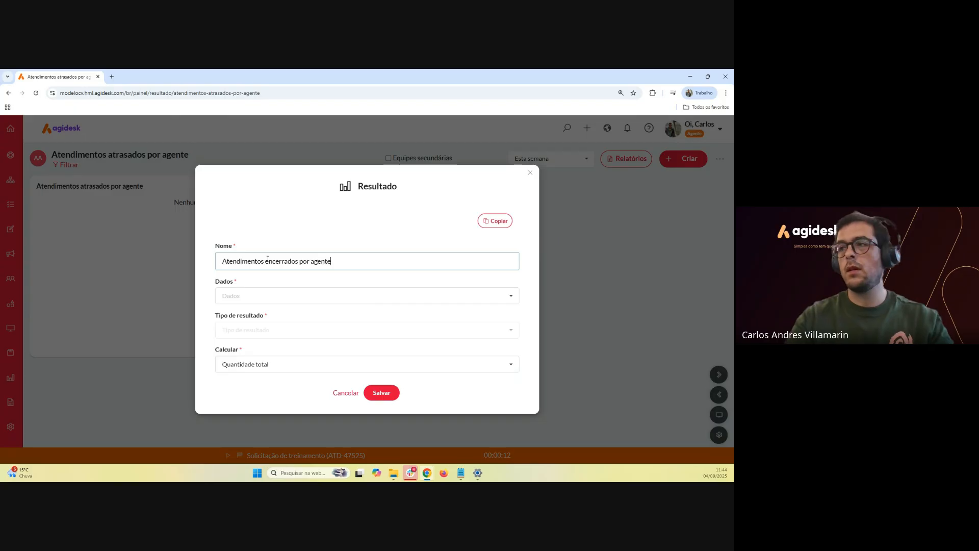
{"action": "left_click", "coordinate": [482, 295]}
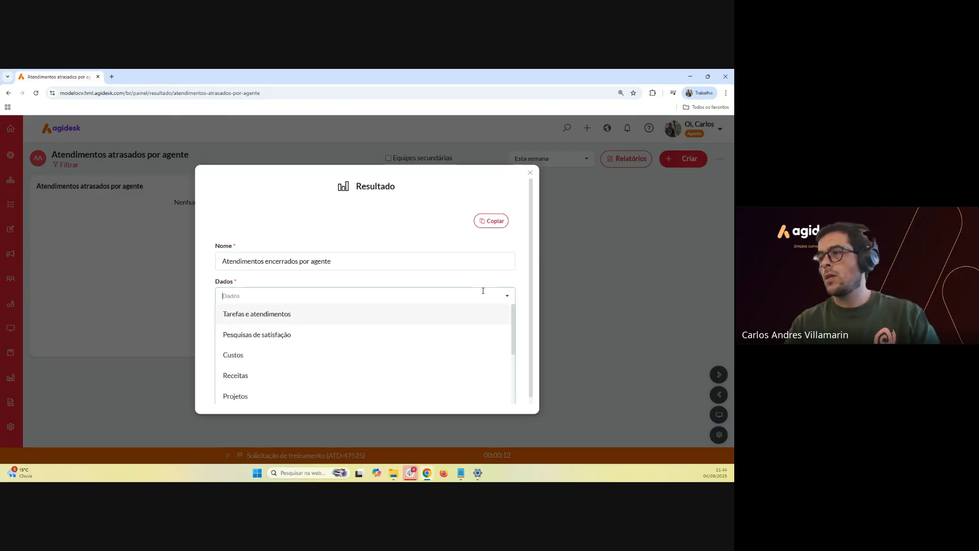
{"action": "left_click", "coordinate": [264, 299]}
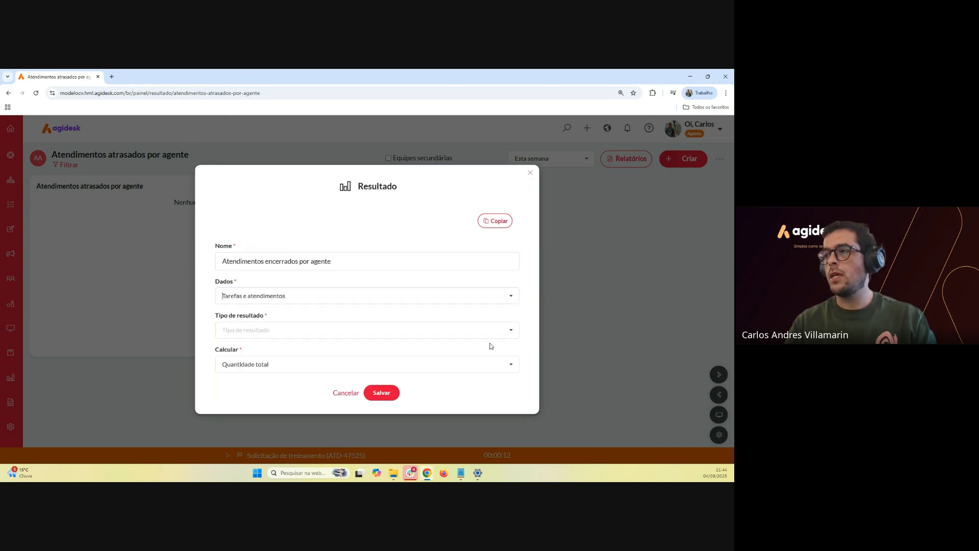
Search the result types for "barras horizontal > agente" and choose Gráfico de barras horizontal > Agentes x tarefas
{"action": "left_click", "coordinate": [511, 330]}
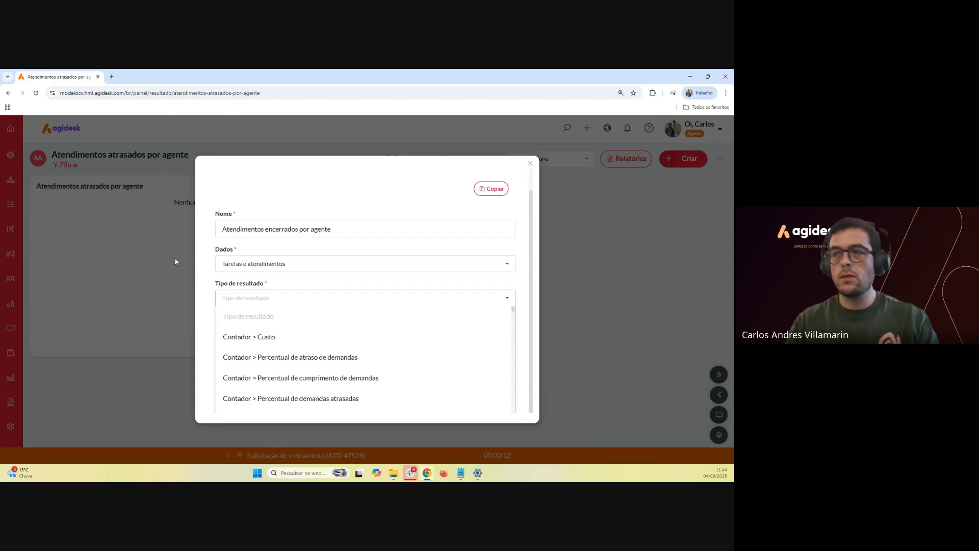
{"action": "left_click", "coordinate": [278, 301]}
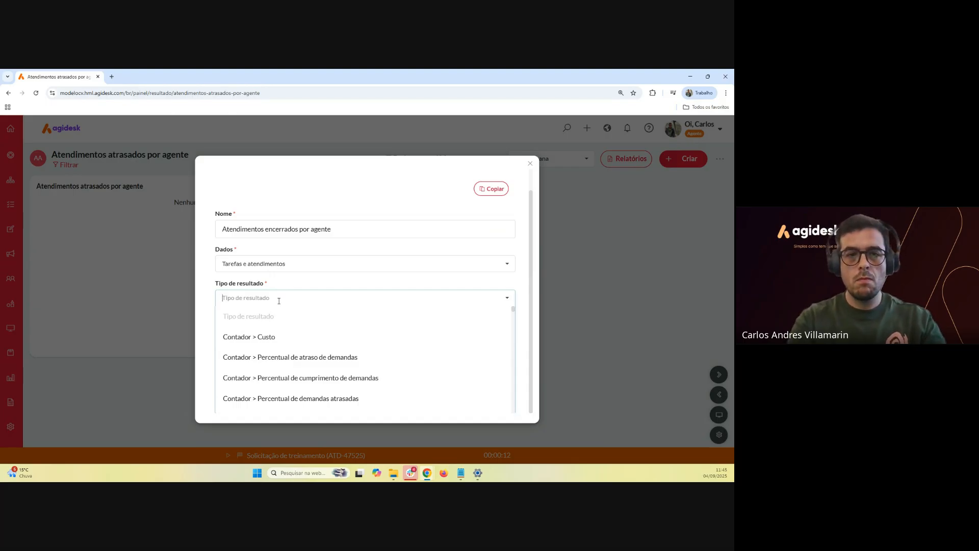
{"action": "type", "text": "b"}
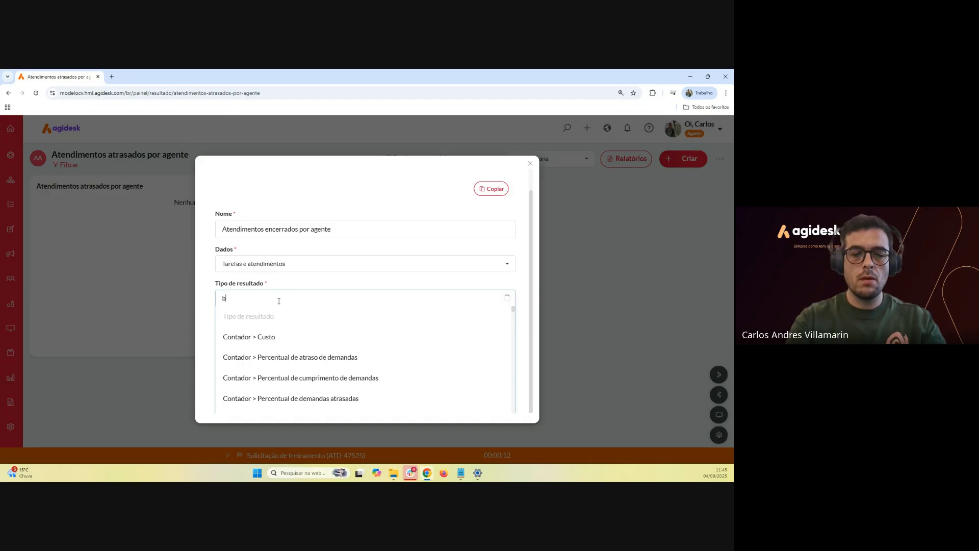
{"action": "type", "text": "arras hori"}
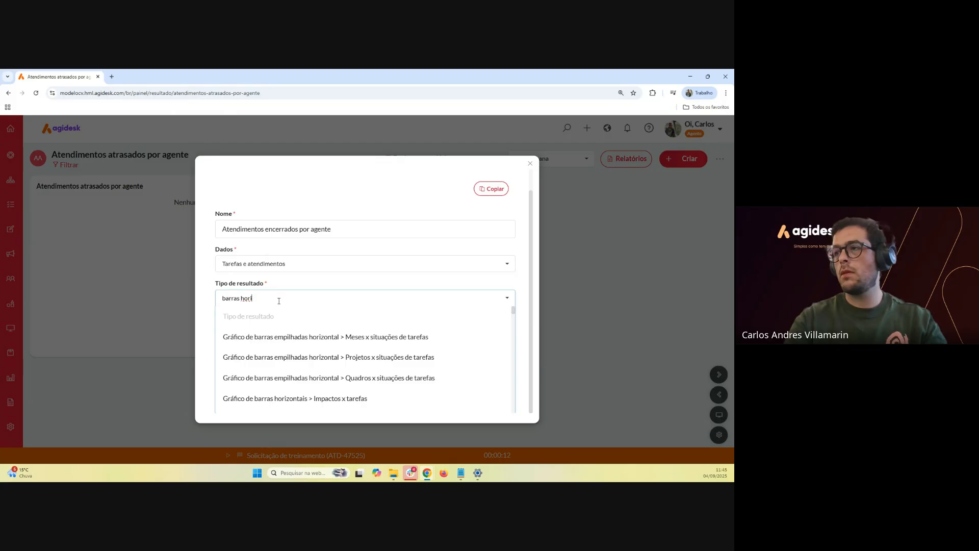
{"action": "type", "text": "zontal >"}
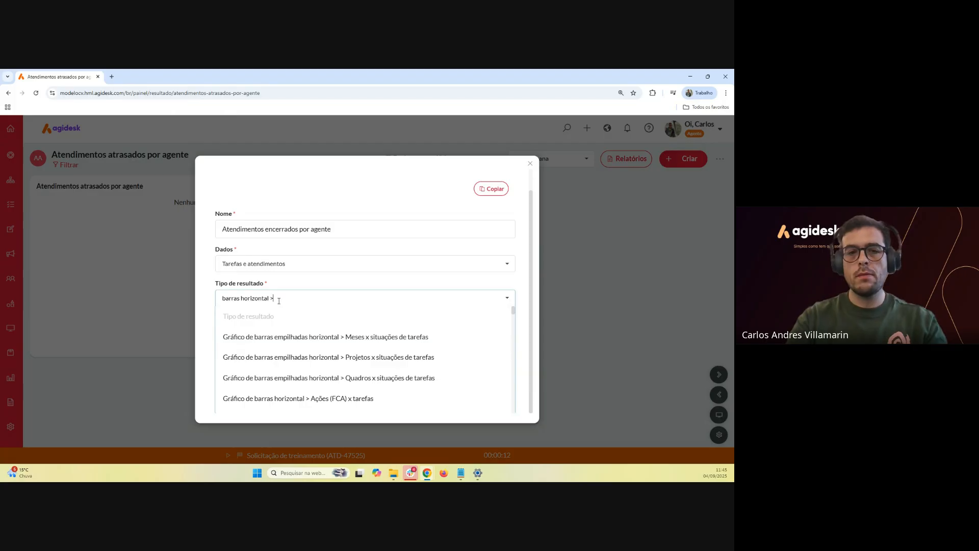
{"action": "type", "text": " agente"}
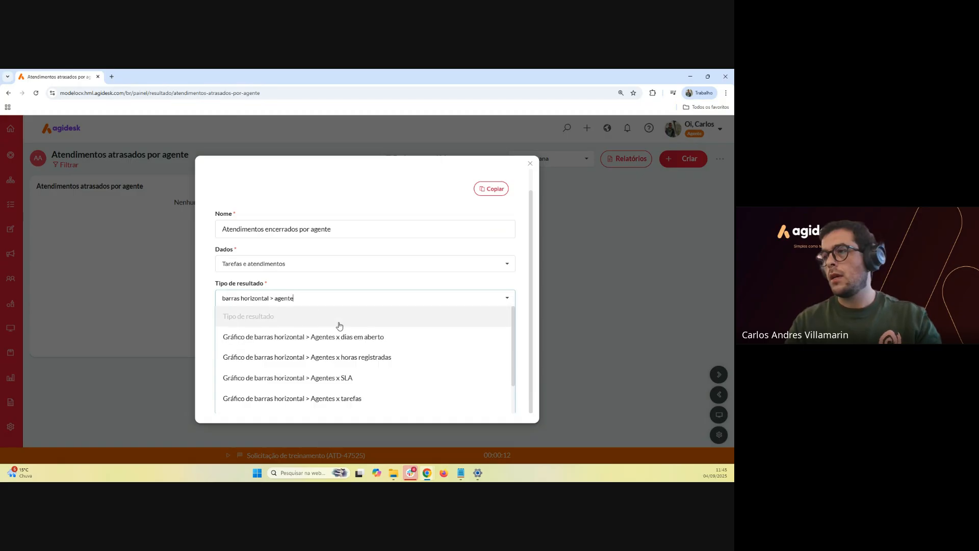
{"action": "scroll", "coordinate": [342, 331], "scroll_direction": "down", "scroll_amount": 1}
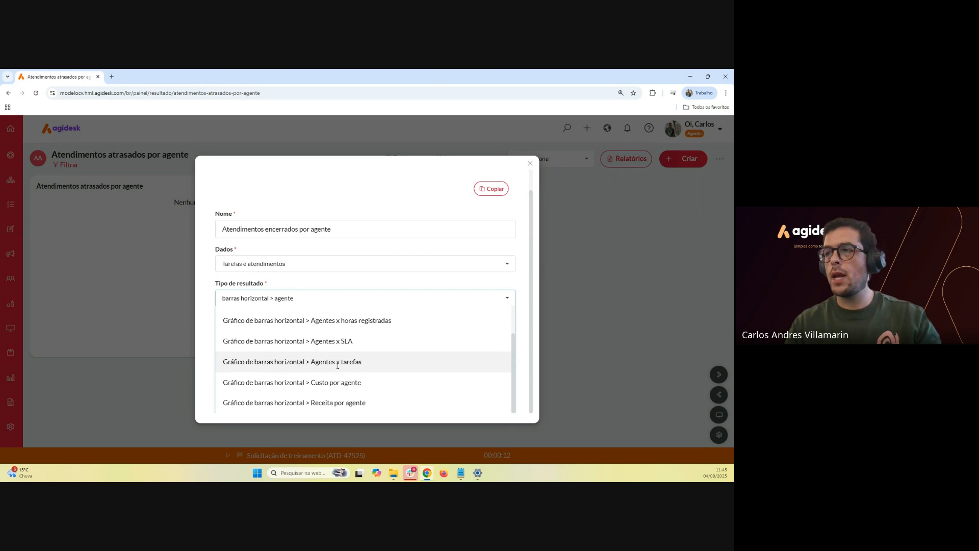
{"action": "left_click", "coordinate": [337, 363]}
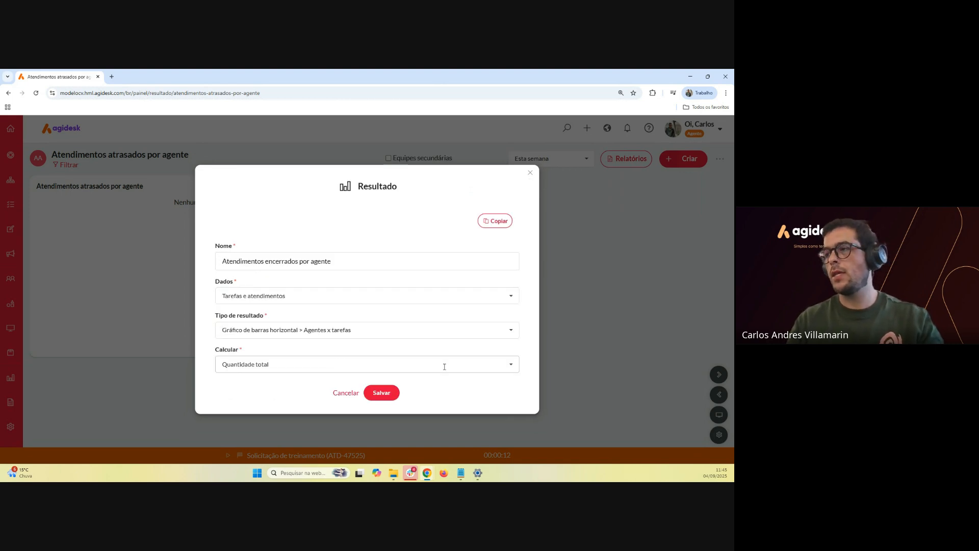
Set the new result's calculation to Quantidade total and save the result
{"action": "left_click", "coordinate": [510, 364]}
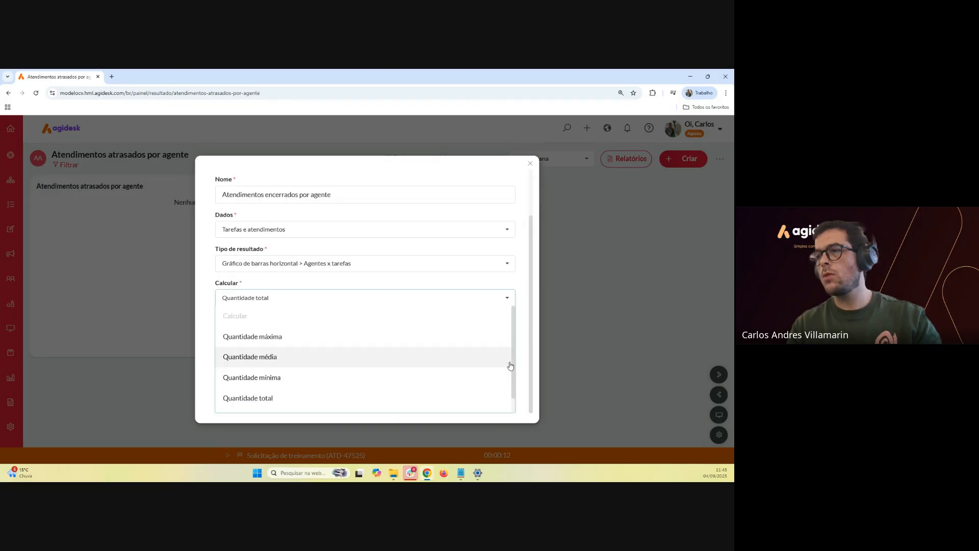
{"action": "scroll", "coordinate": [505, 366], "scroll_direction": "down", "scroll_amount": 1}
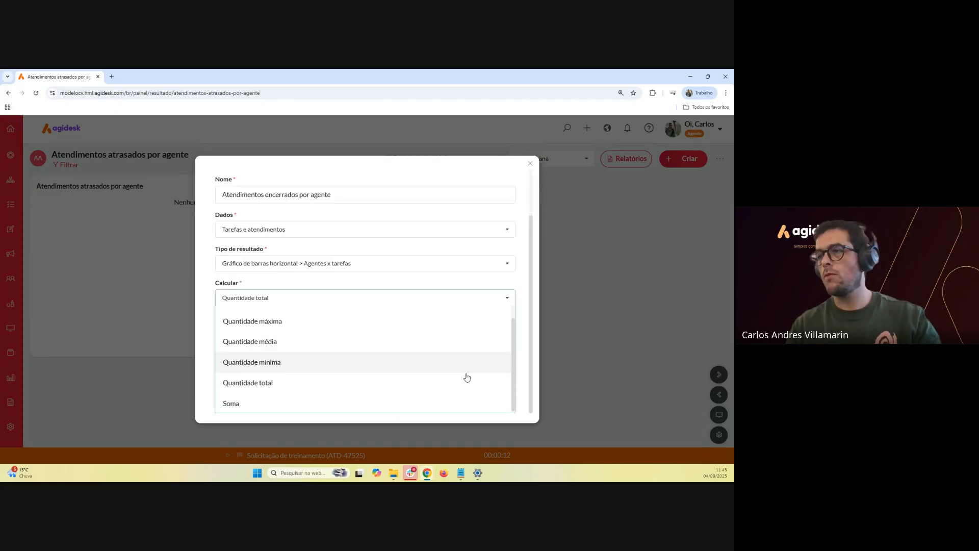
{"action": "left_click", "coordinate": [266, 384]}
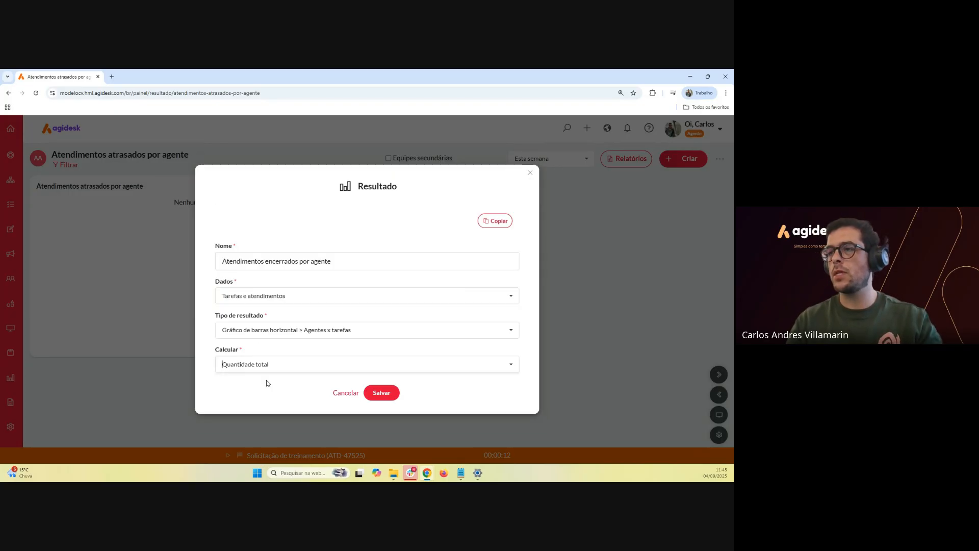
{"action": "left_click", "coordinate": [387, 393]}
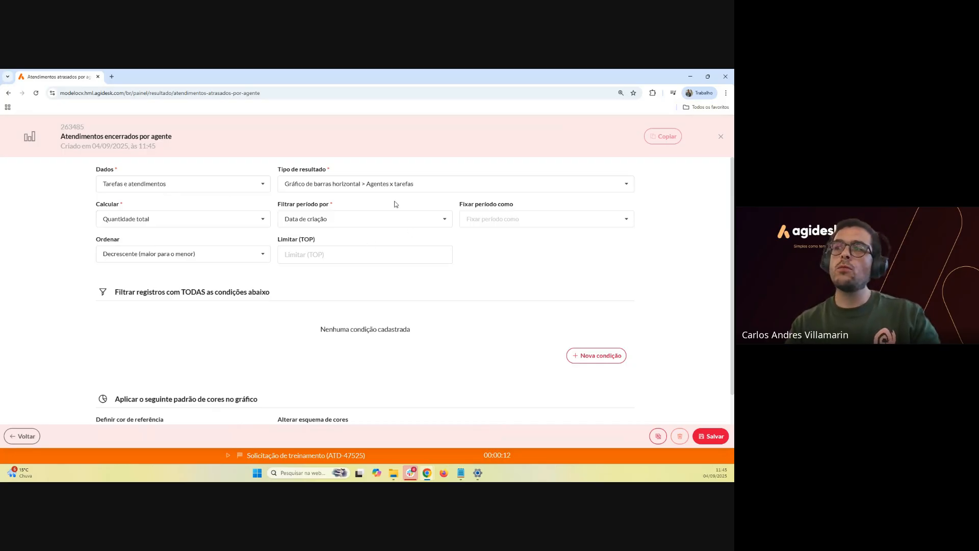
Set the closed-tickets result to filter its period by Data de encerramento and look through the fixed-period options without choosing one
{"action": "left_click", "coordinate": [444, 226]}
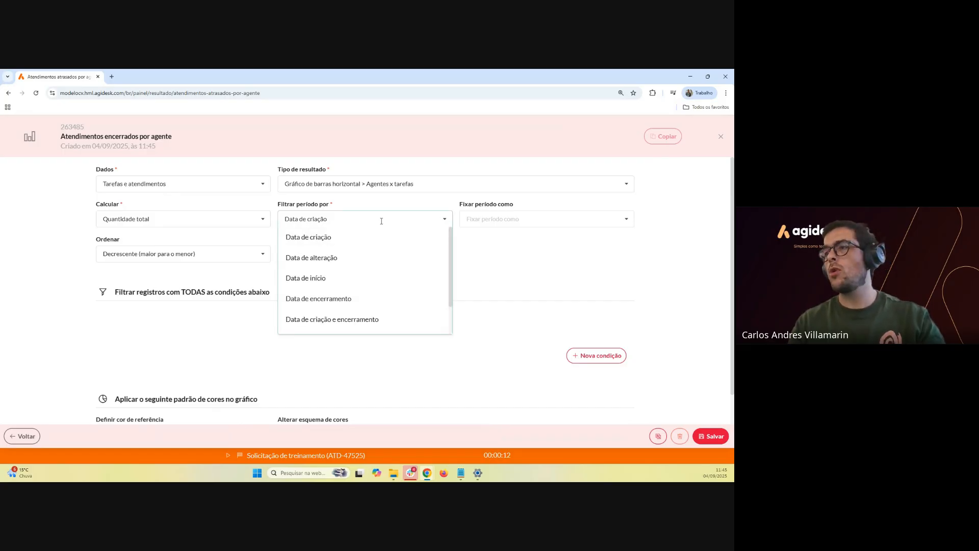
{"action": "left_click", "coordinate": [348, 304]}
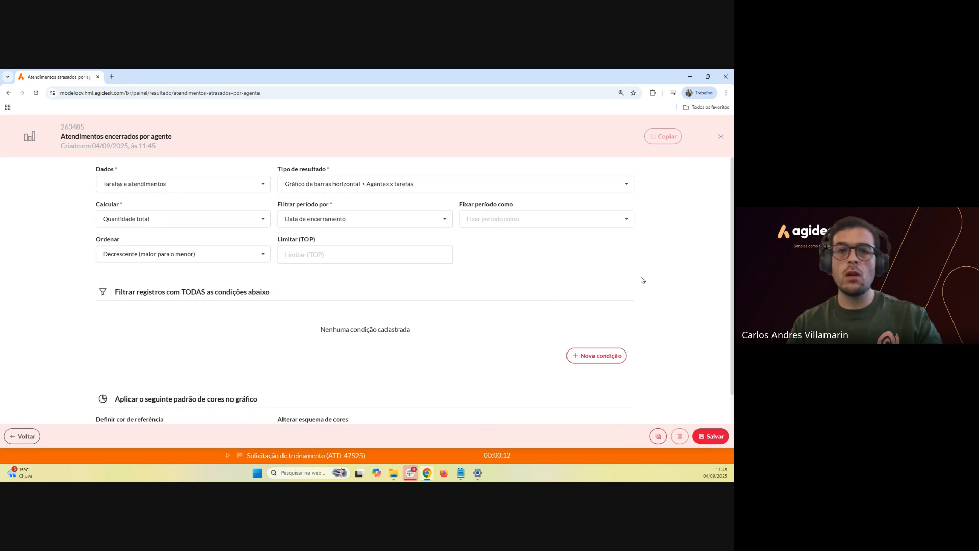
{"action": "left_click", "coordinate": [626, 220]}
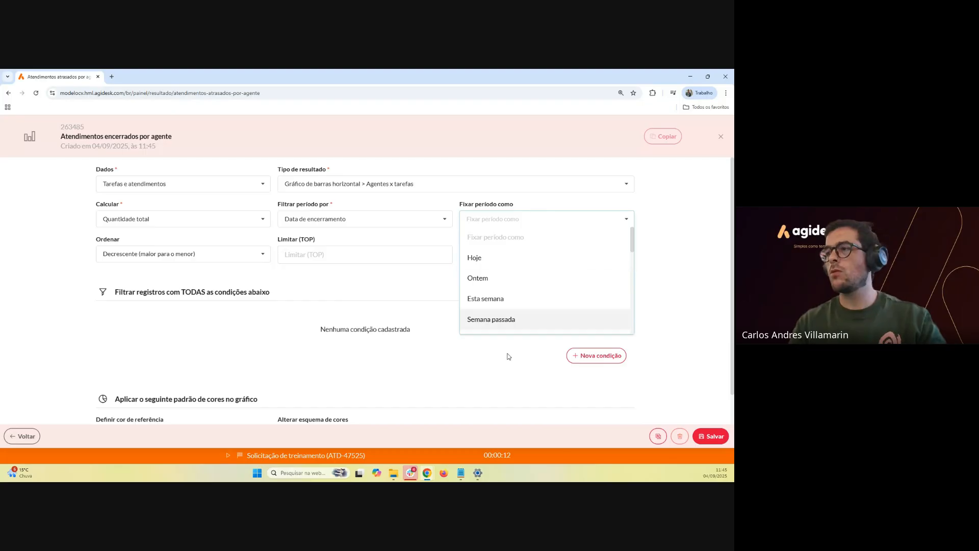
{"action": "left_click", "coordinate": [491, 365]}
Start a new filter condition for the result with Situação da tarefa as the condition and É (igual) as the criterion
{"action": "scroll", "coordinate": [461, 362], "scroll_direction": "down", "scroll_amount": 1}
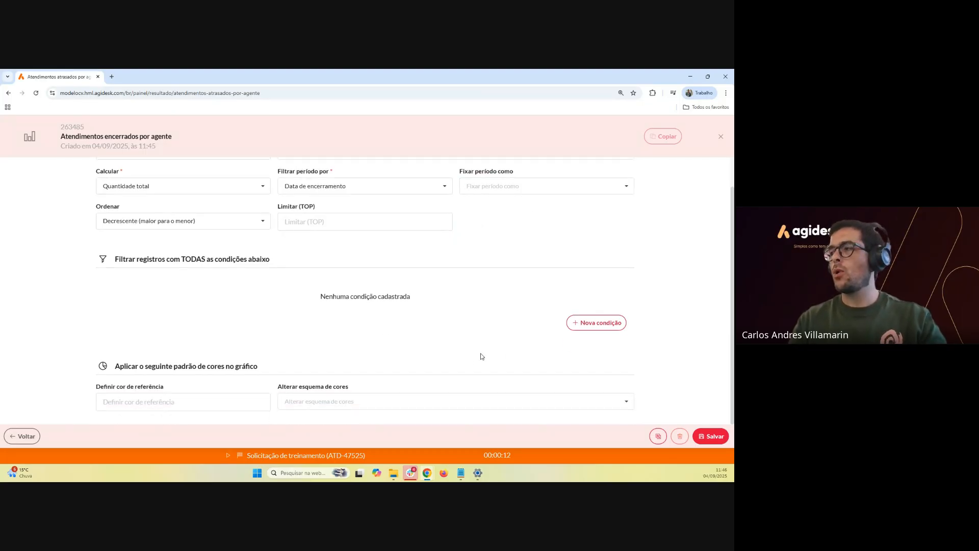
{"action": "left_click", "coordinate": [607, 327]}
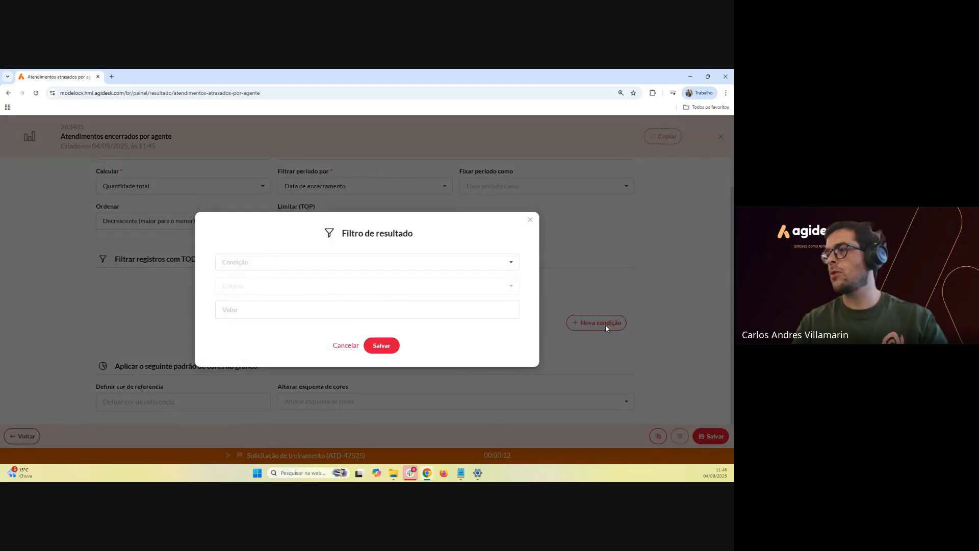
{"action": "left_click", "coordinate": [266, 262]}
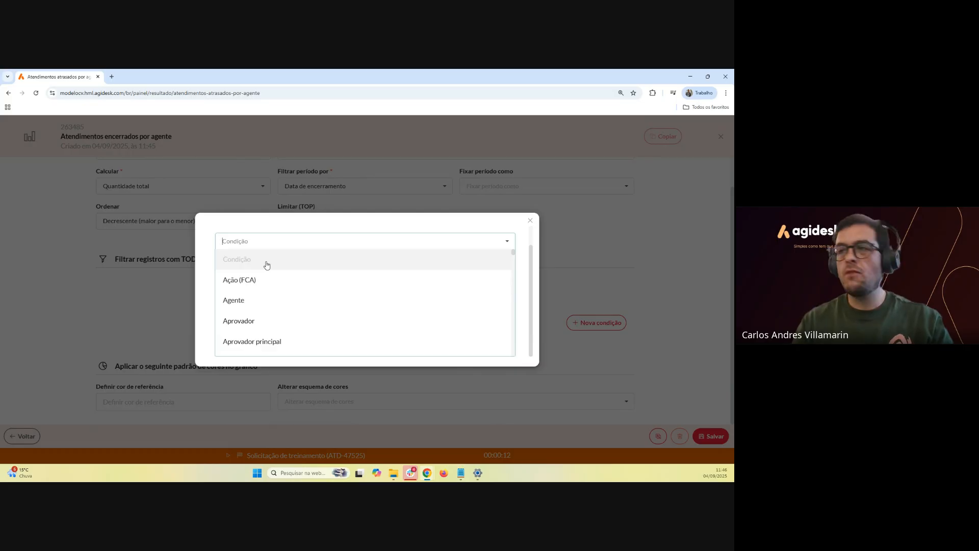
{"action": "type", "text": "situação"}
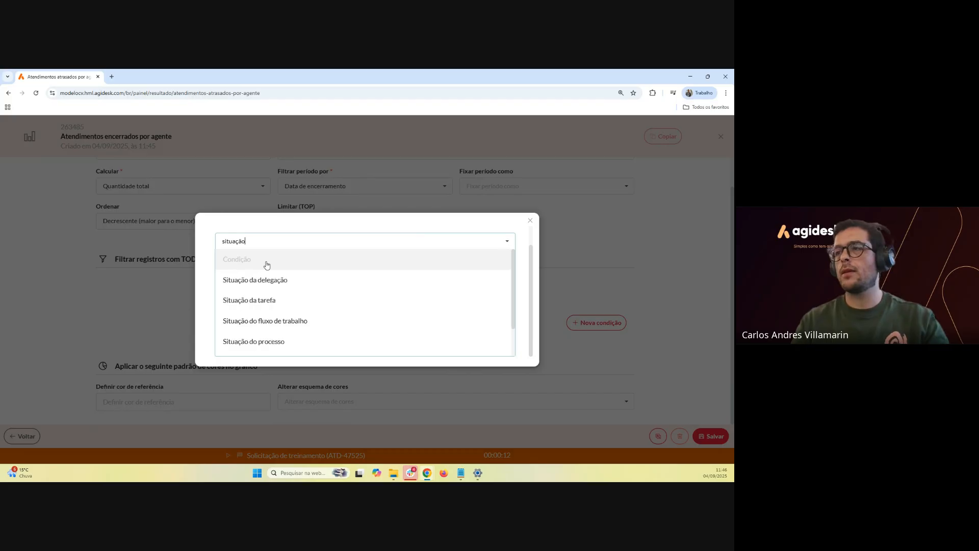
{"action": "left_click", "coordinate": [278, 303]}
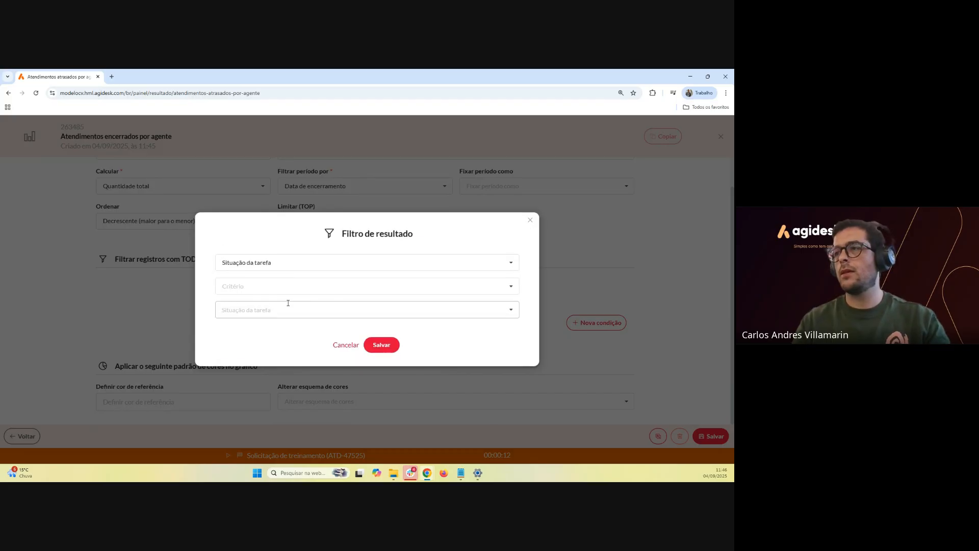
{"action": "left_click", "coordinate": [510, 289]}
{"action": "left_click", "coordinate": [238, 290]}
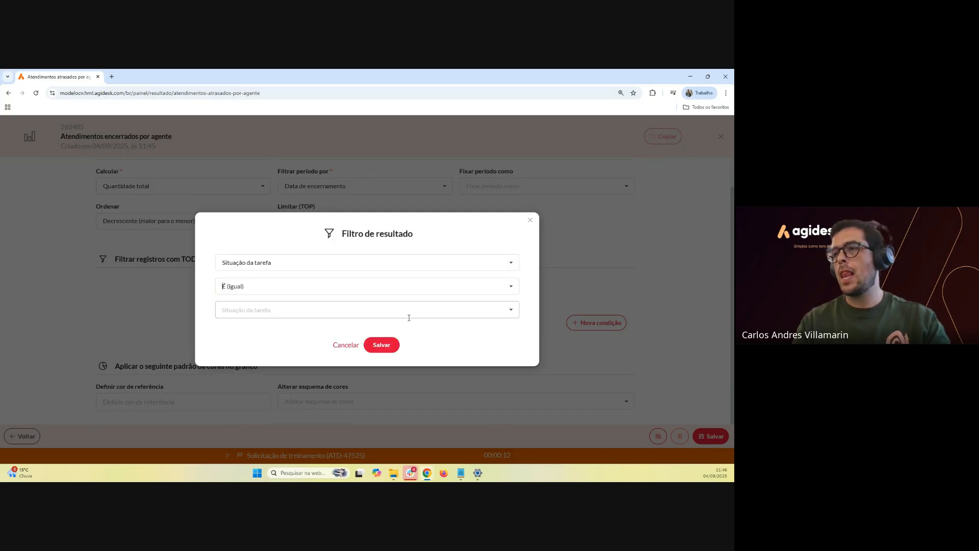
Search the task situations for "encerr", choose Encerrada as the condition's value and save the condition
{"action": "left_click", "coordinate": [510, 309]}
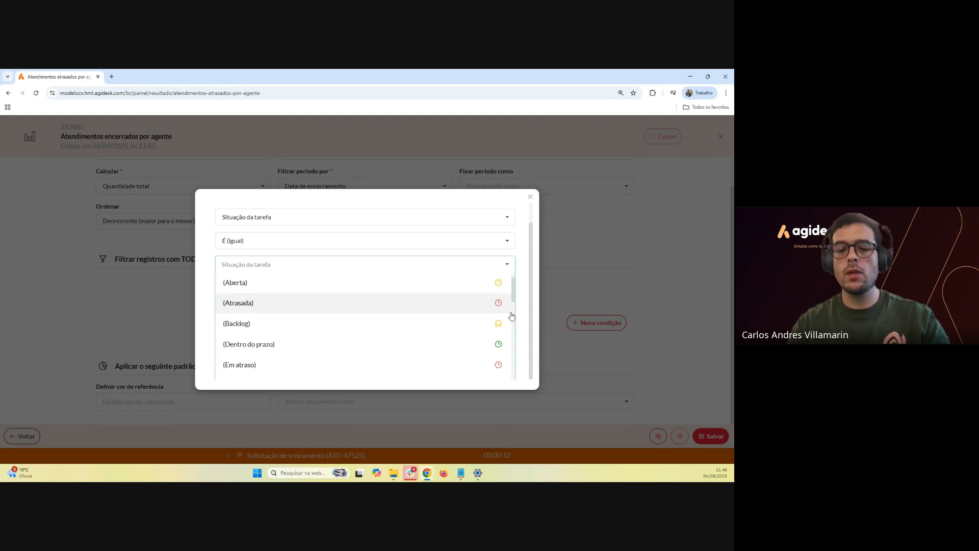
{"action": "type", "text": "encerrado"}
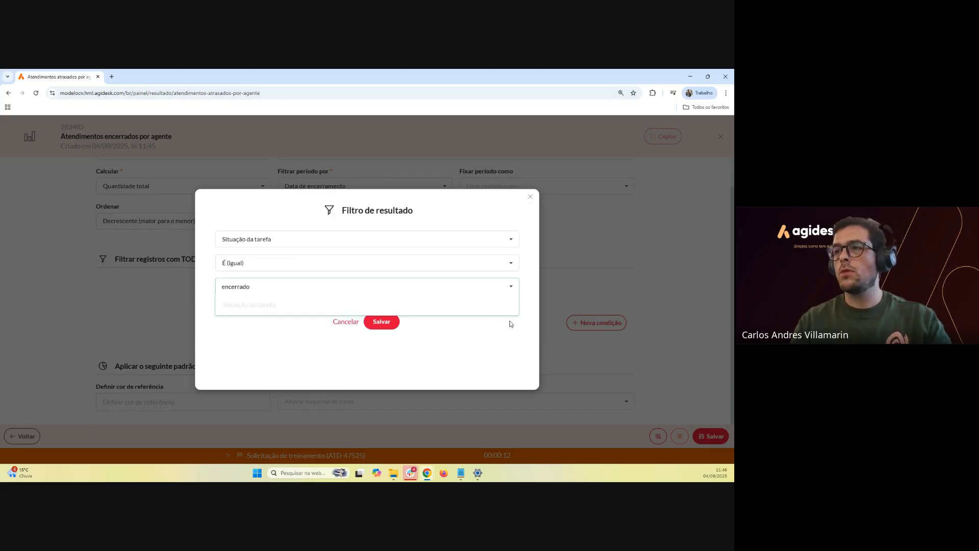
{"action": "key", "text": "BackSpace"}
{"action": "key", "text": "BackSpace"}
{"action": "key", "text": "BackSpace"}
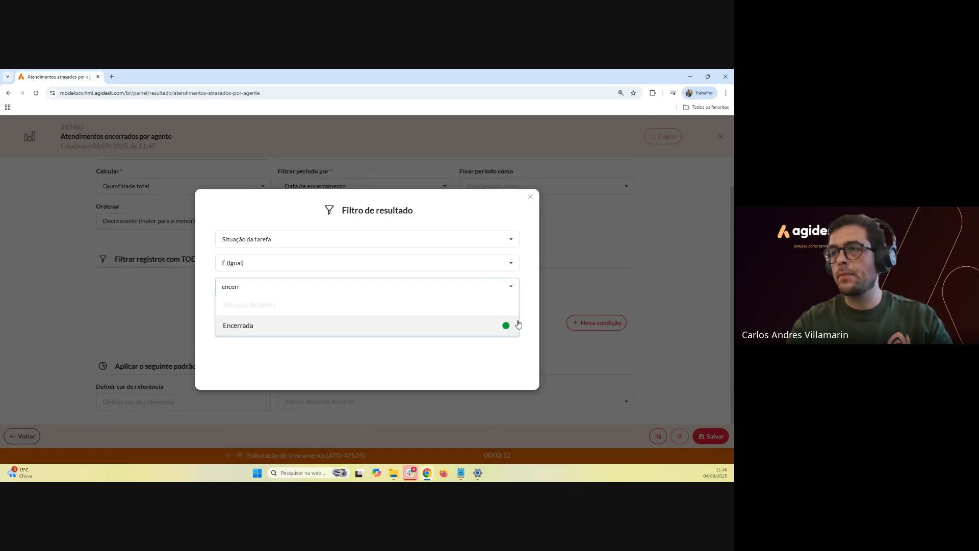
{"action": "left_click", "coordinate": [238, 325]}
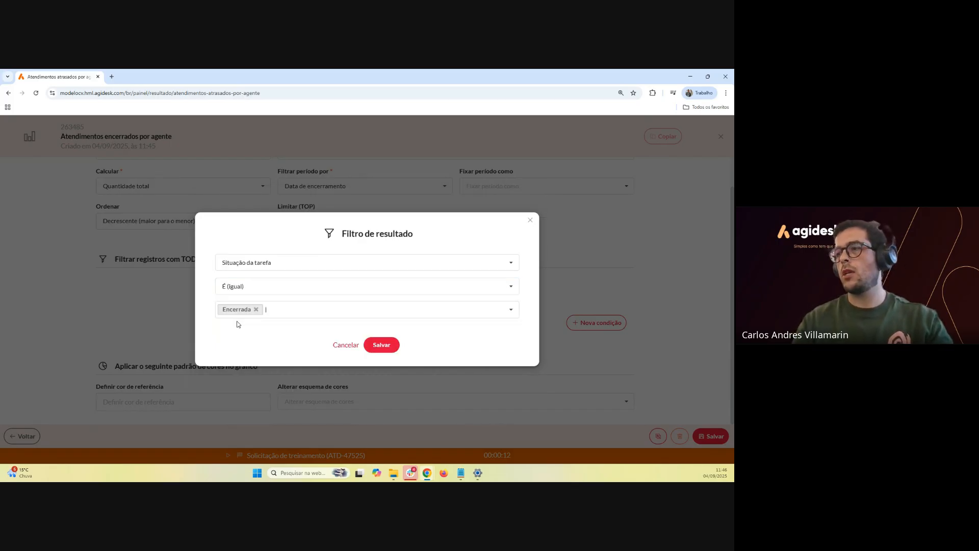
{"action": "left_click", "coordinate": [382, 345]}
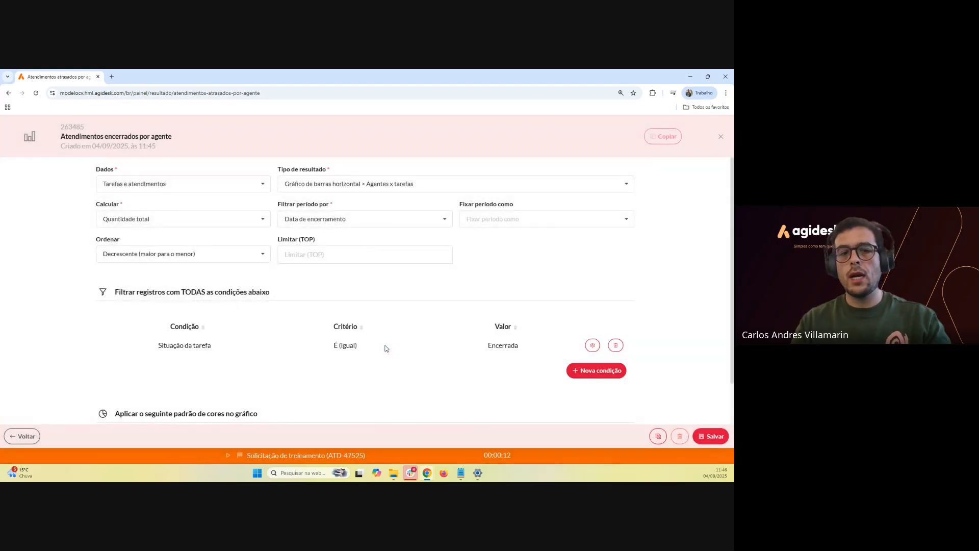
Add and save a second filter condition for the result: Módulo É (igual) Atendimentos
{"action": "scroll", "coordinate": [434, 341], "scroll_direction": "down", "scroll_amount": 1}
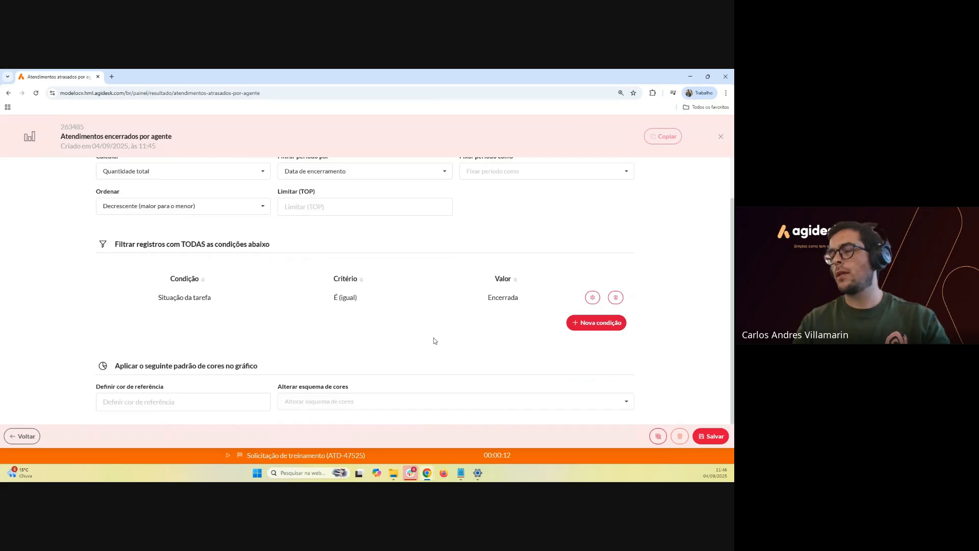
{"action": "left_click", "coordinate": [600, 326]}
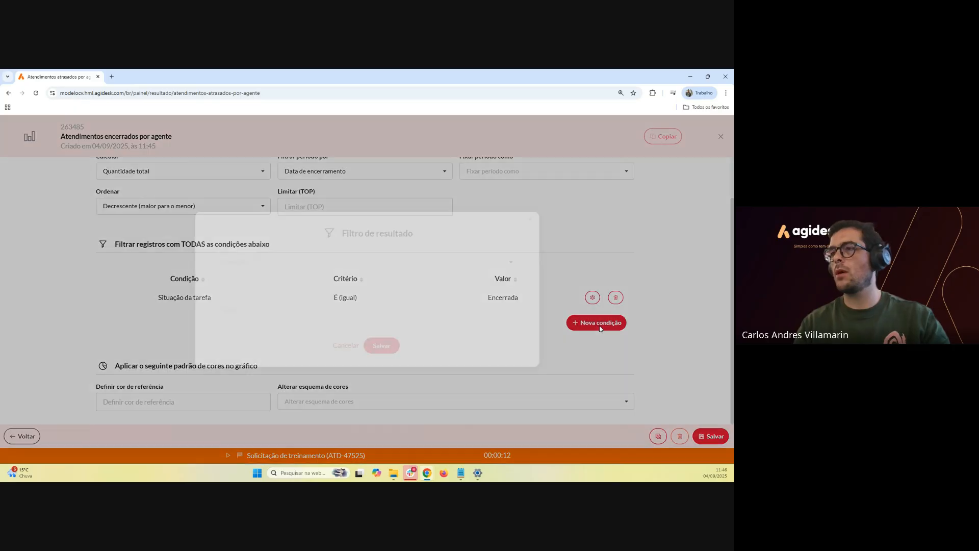
{"action": "left_click", "coordinate": [250, 261]}
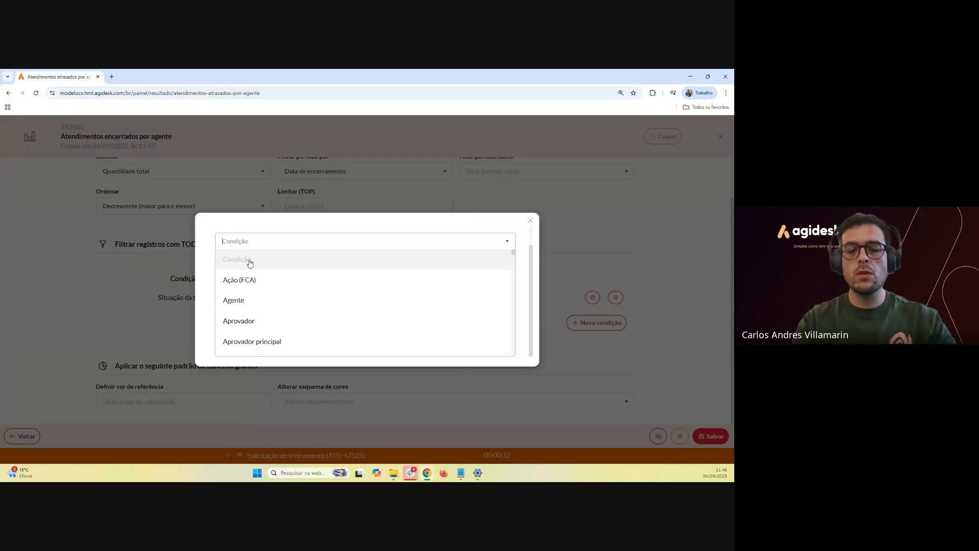
{"action": "type", "text": "Módulo"}
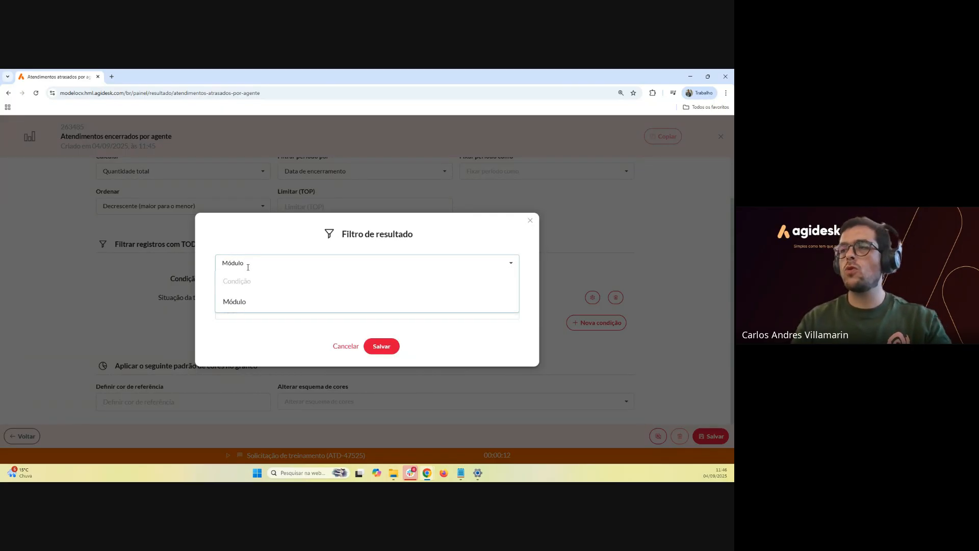
{"action": "left_click", "coordinate": [240, 302]}
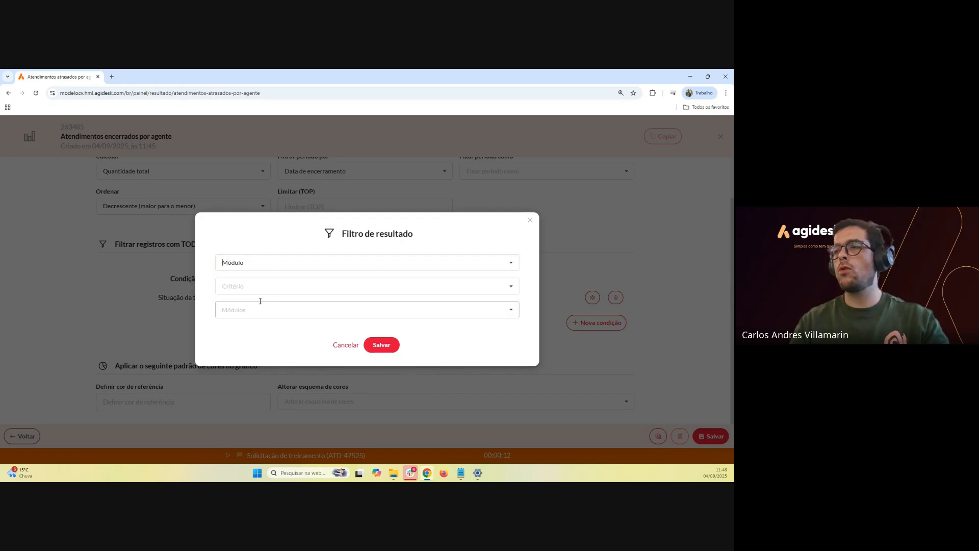
{"action": "left_click", "coordinate": [314, 284]}
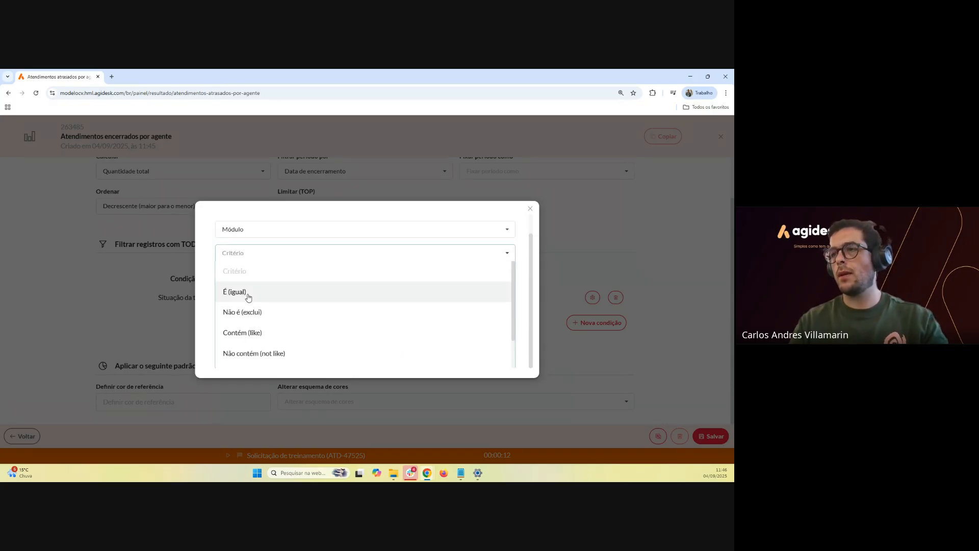
{"action": "left_click", "coordinate": [247, 294]}
{"action": "left_click", "coordinate": [300, 312]}
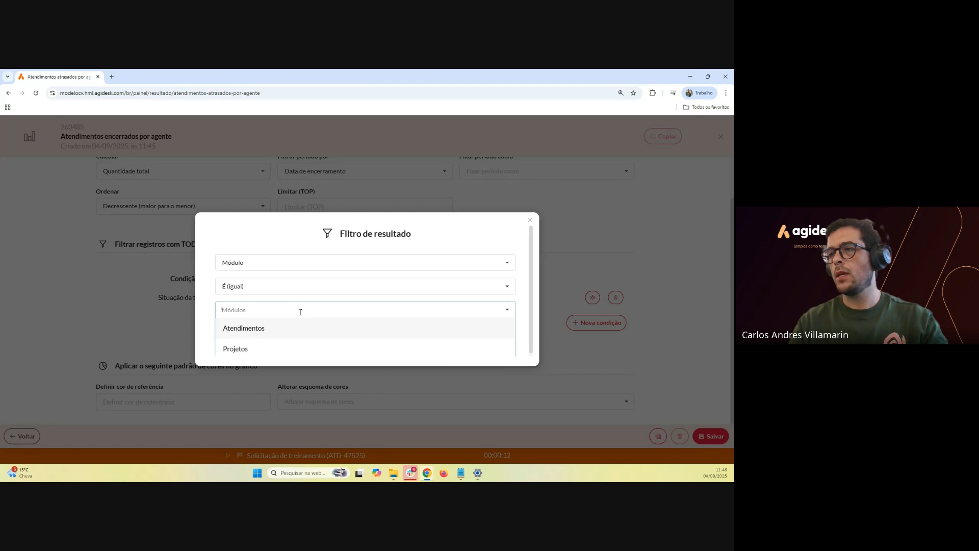
{"action": "left_click", "coordinate": [256, 319]}
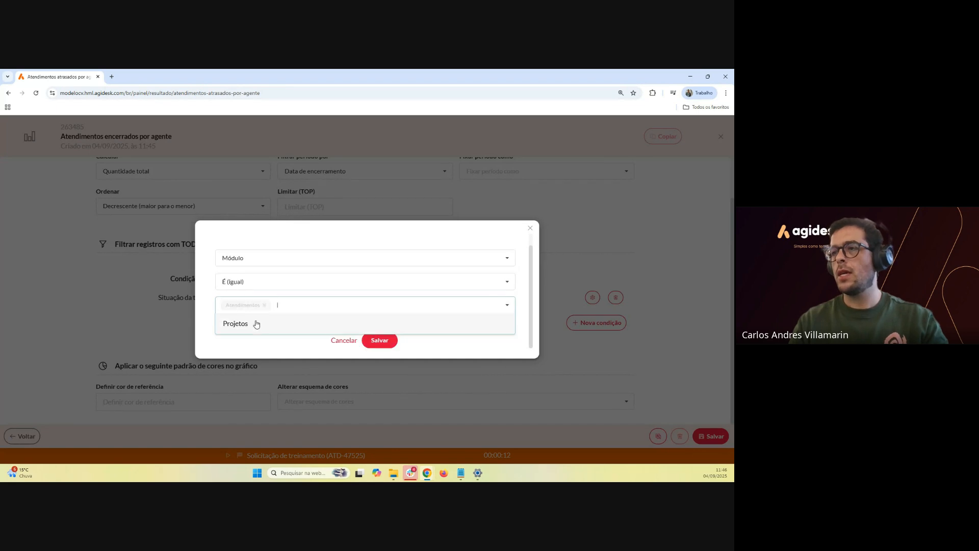
{"action": "left_click", "coordinate": [382, 346]}
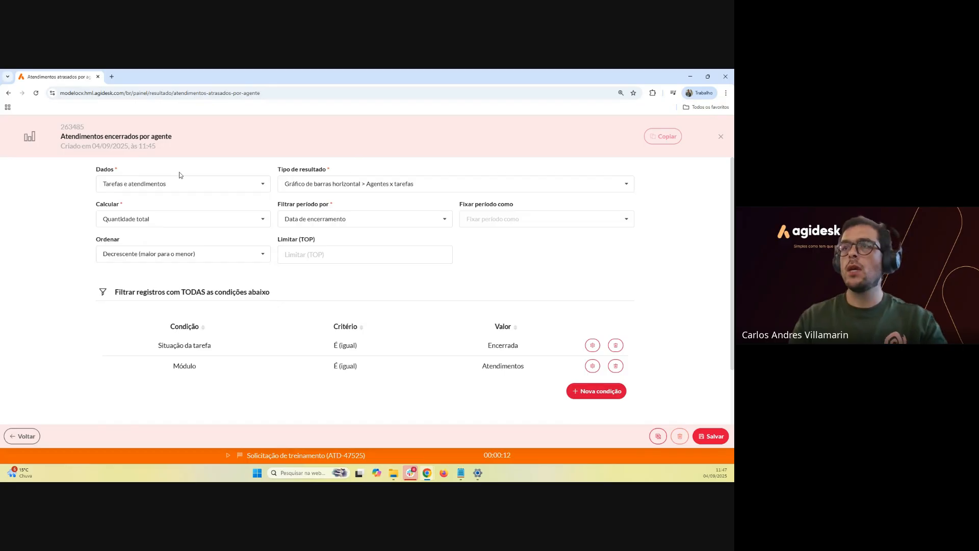
Save the closed-tickets result and return to the results panel
{"action": "scroll", "coordinate": [689, 297], "scroll_direction": "down", "scroll_amount": 2}
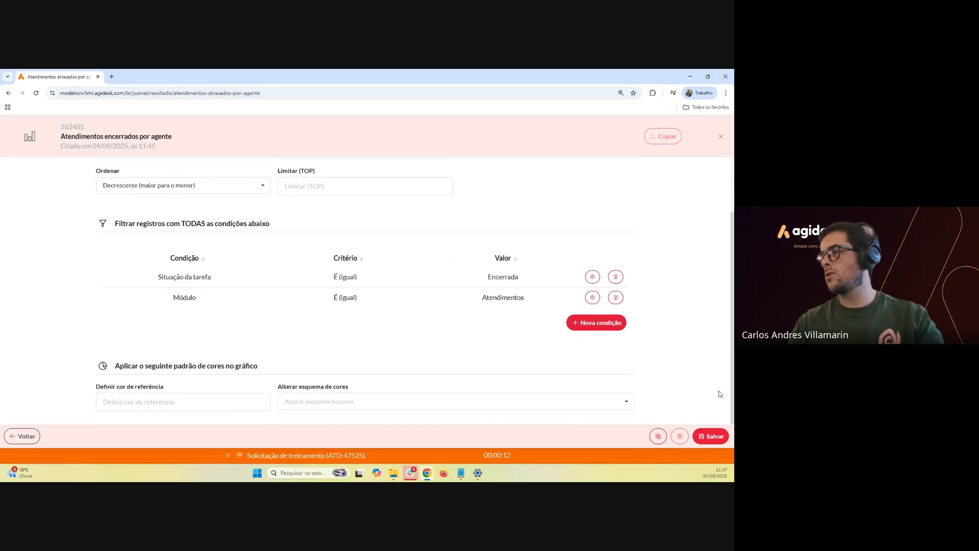
{"action": "left_click", "coordinate": [714, 439]}
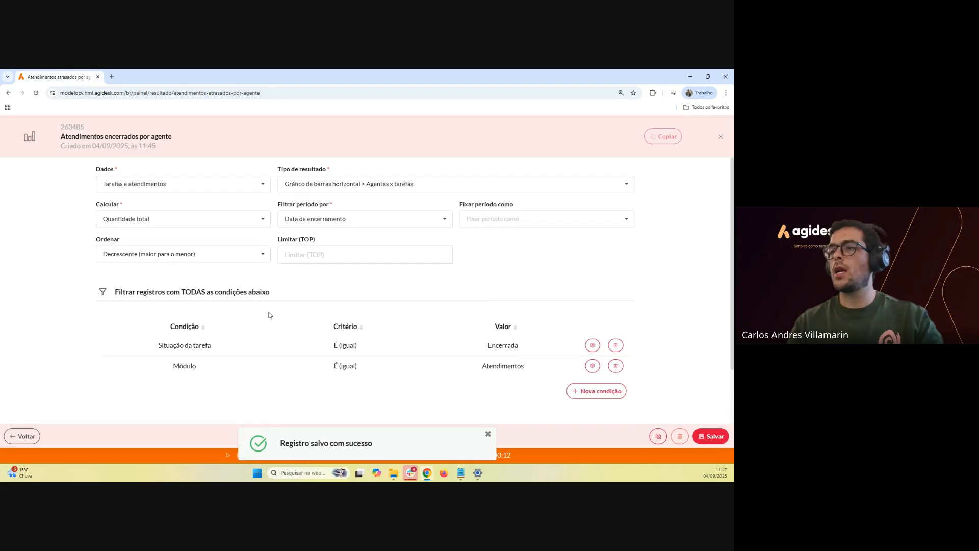
{"action": "left_click", "coordinate": [36, 434]}
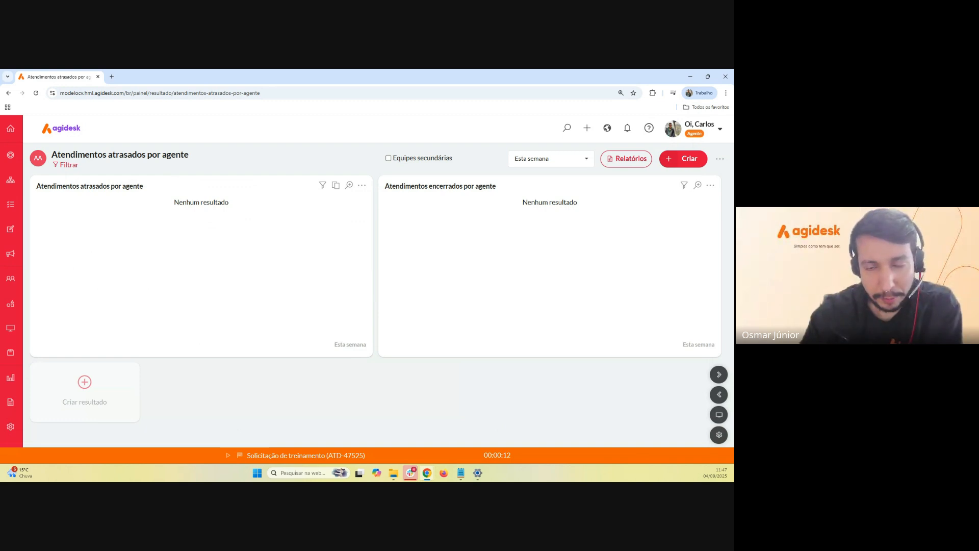
Set the results panel's period to Todo o período
{"action": "left_click", "coordinate": [586, 158]}
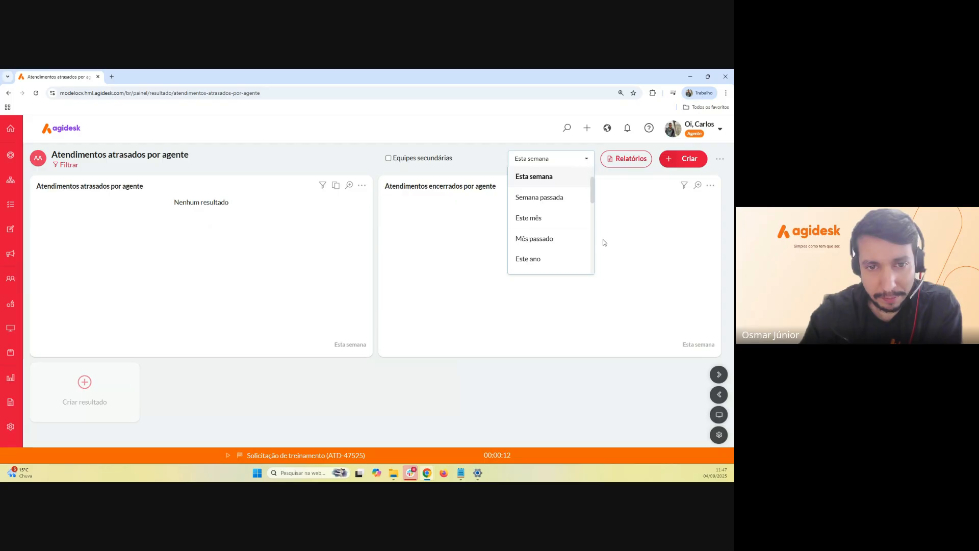
{"action": "scroll", "coordinate": [561, 226], "scroll_direction": "down", "scroll_amount": 5}
{"action": "left_click", "coordinate": [546, 268]}
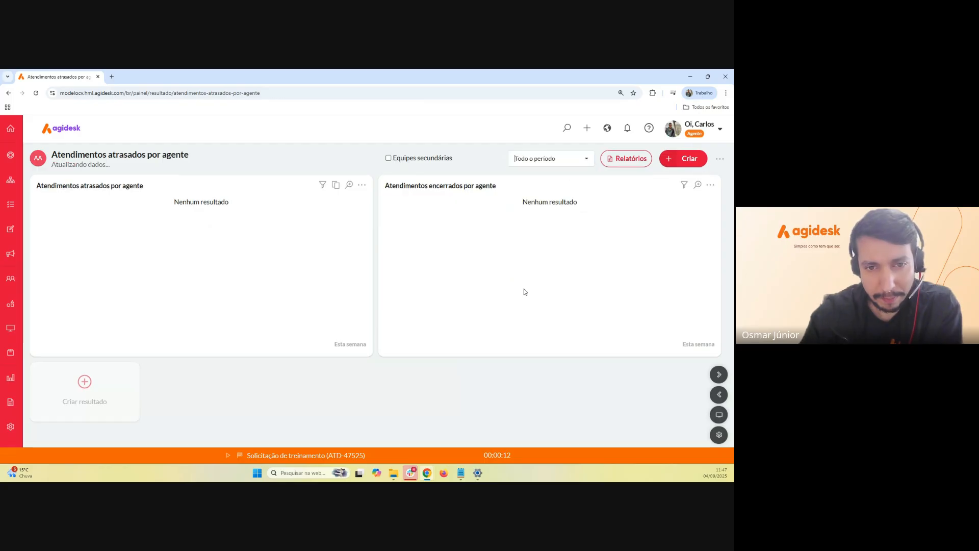